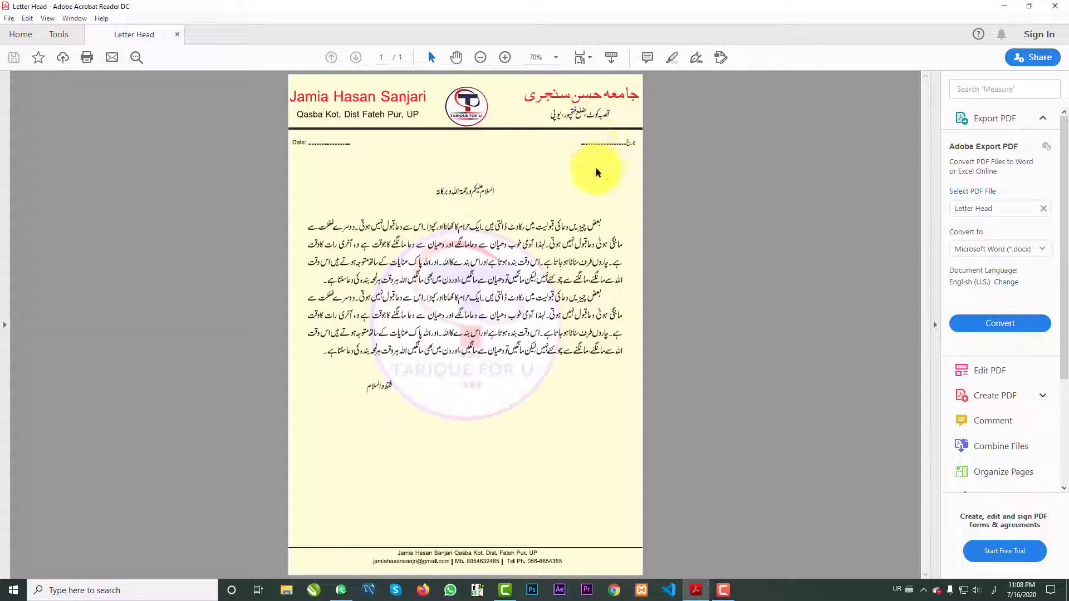
Hide the reference letterhead PDF window with Win+D to show the desktop.
key("super+d")
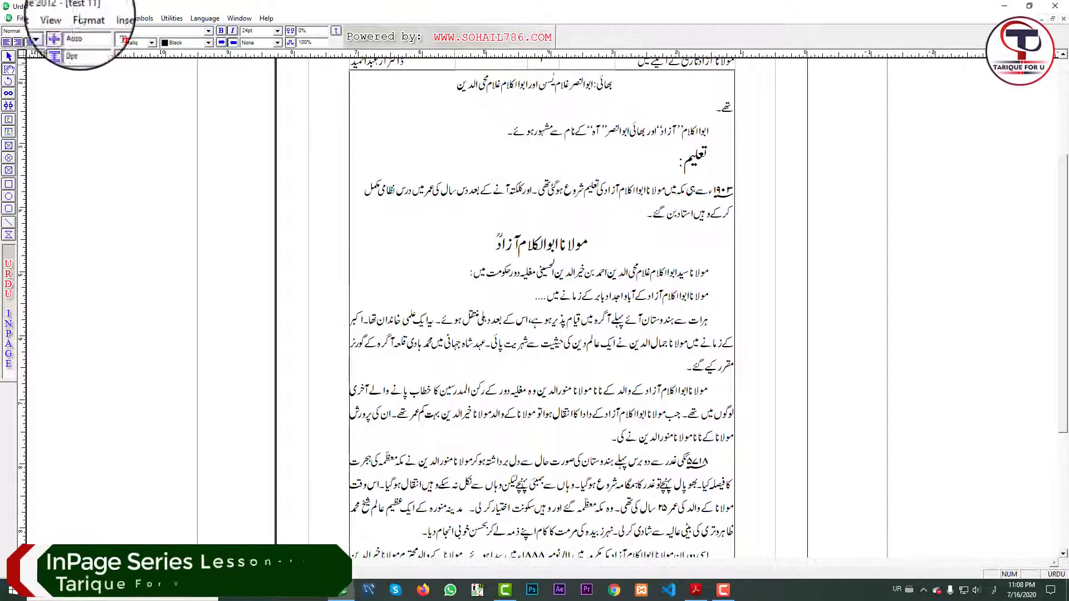
Start a new A4 portrait document with left, right, top and bottom margins all 0.
left_click(16, 17)
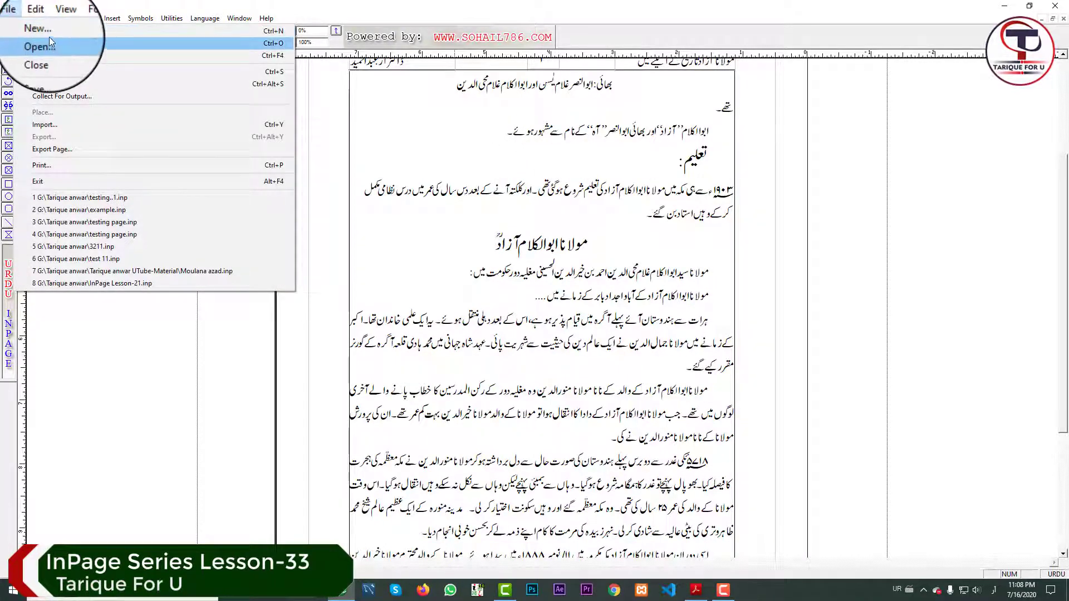
left_click(44, 26)
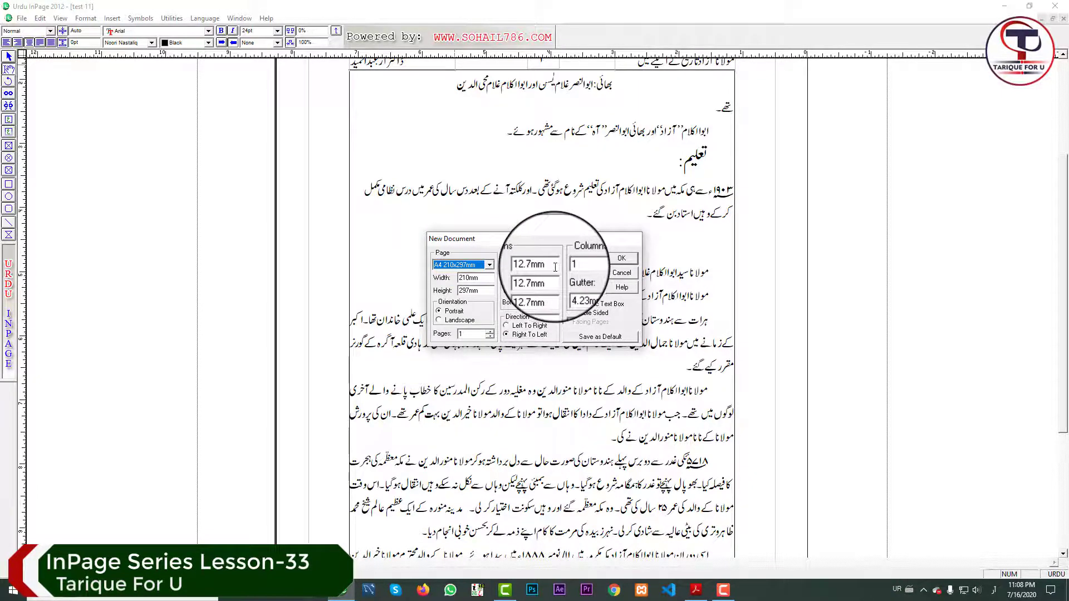
left_click_drag(556, 267, 524, 266)
type("0")
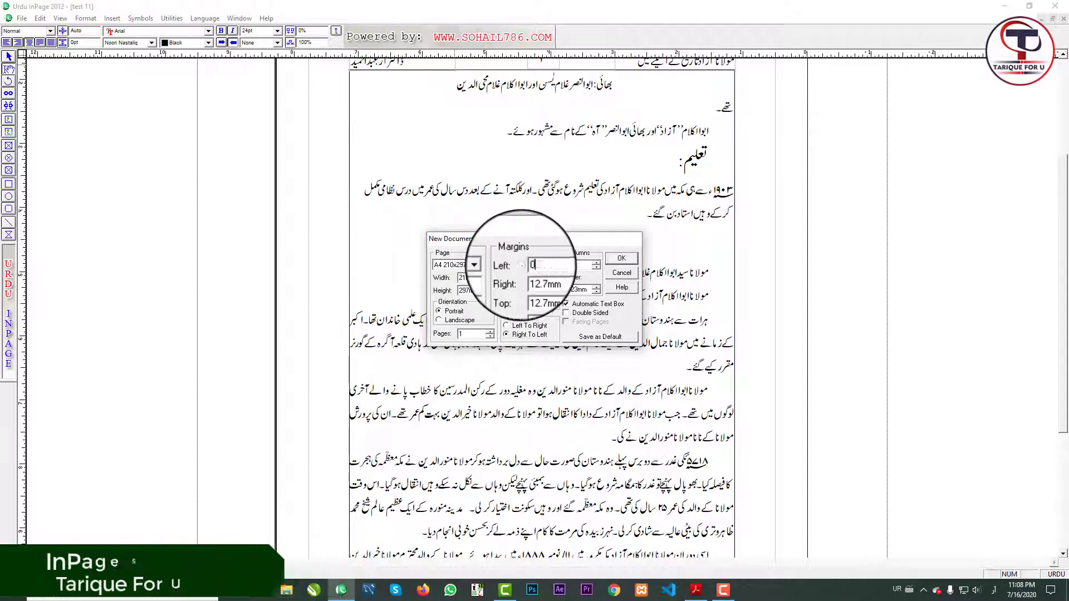
key("Tab")
type("0")
key("Tab")
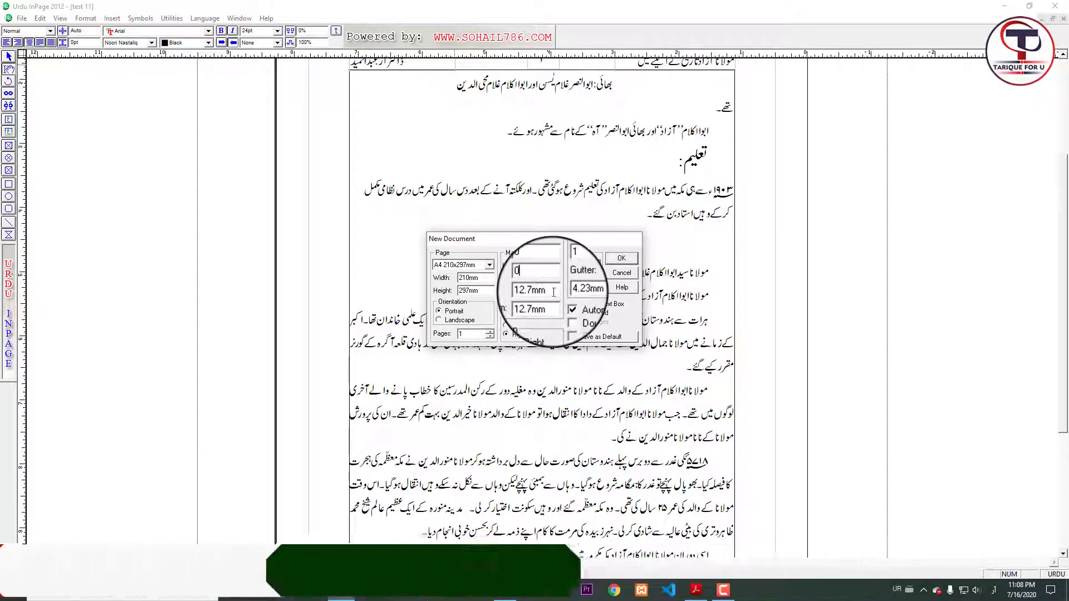
type("0")
key("Tab")
type("0")
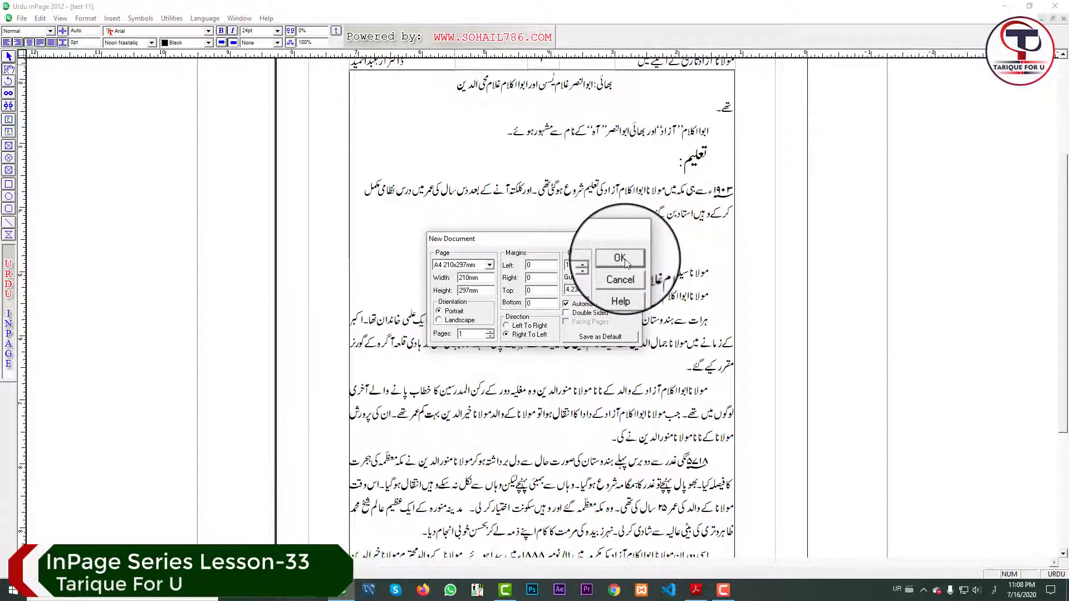
left_click(620, 258)
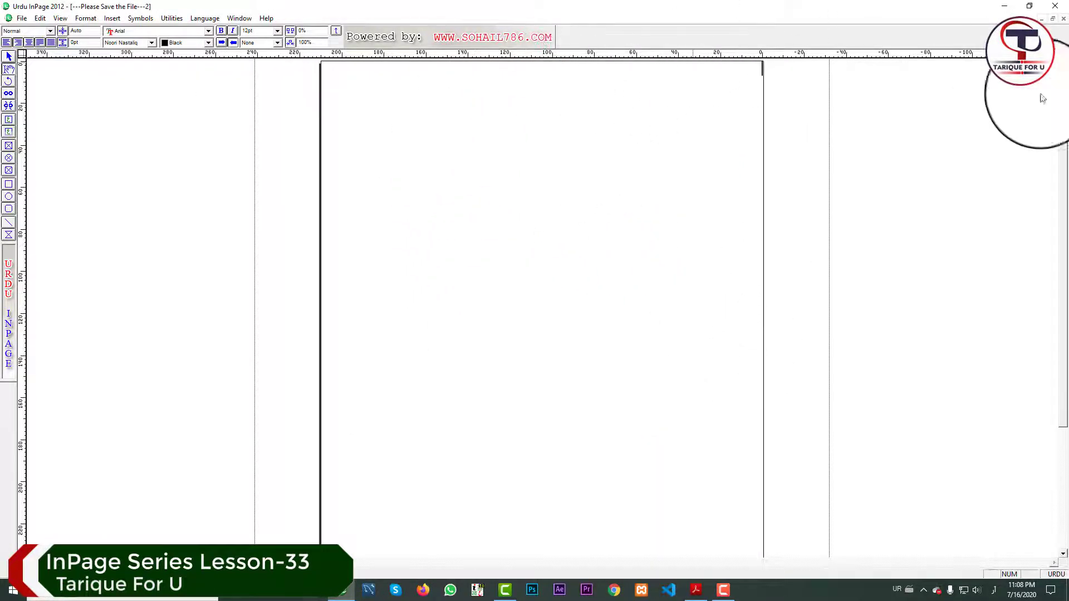
left_click(1065, 147)
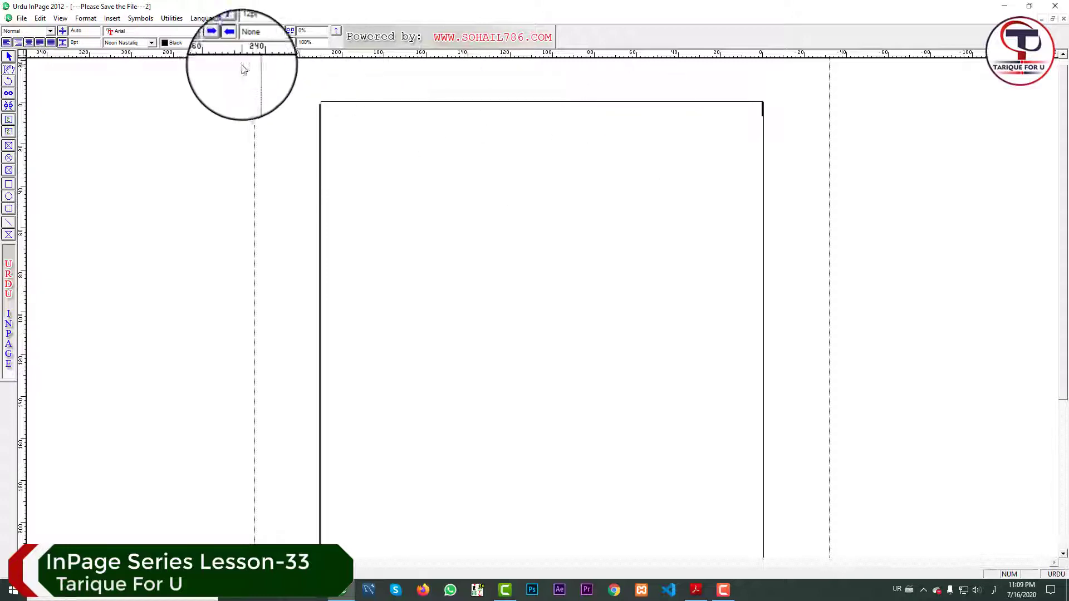
left_click(85, 18)
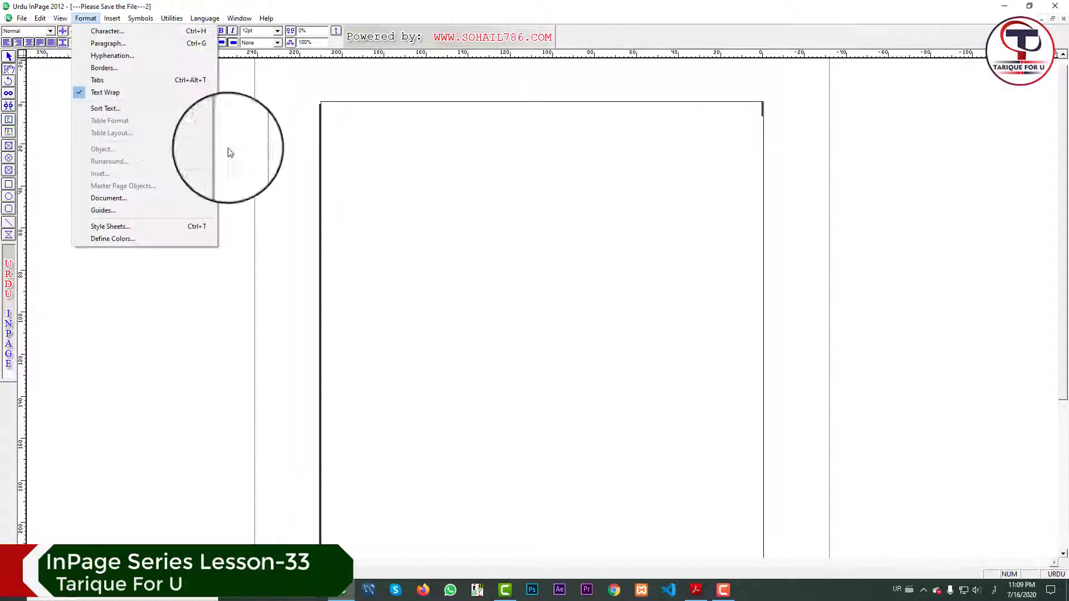
left_click(132, 199)
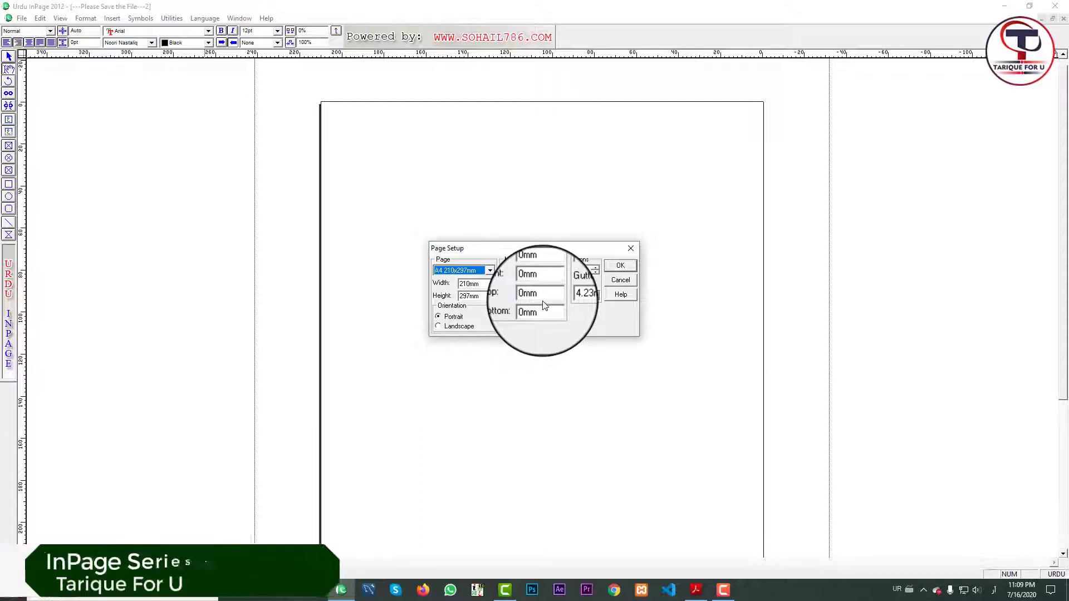
left_click(620, 265)
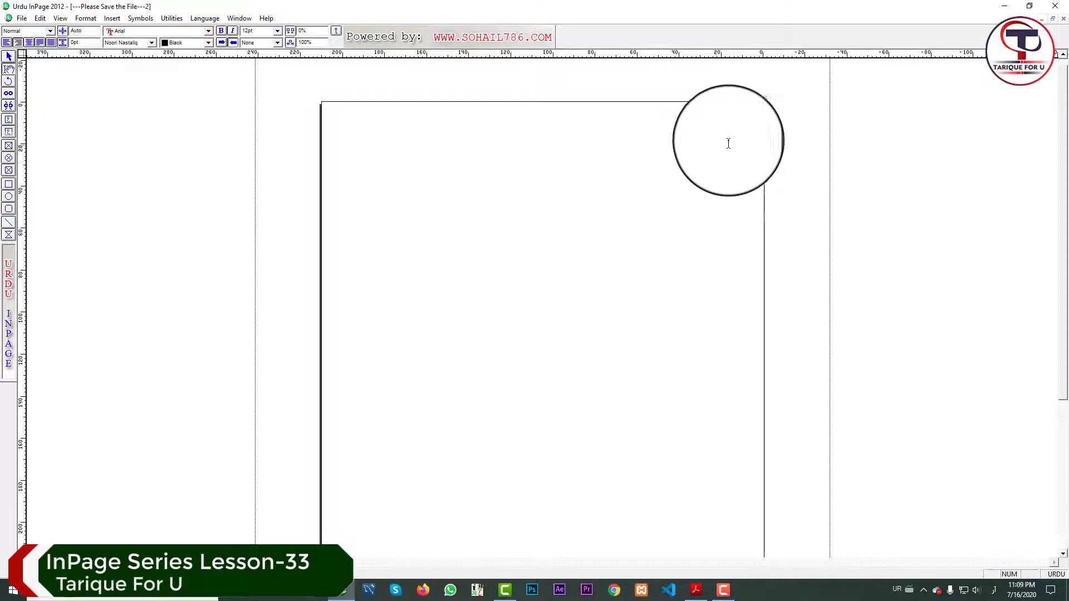
left_click(9, 68)
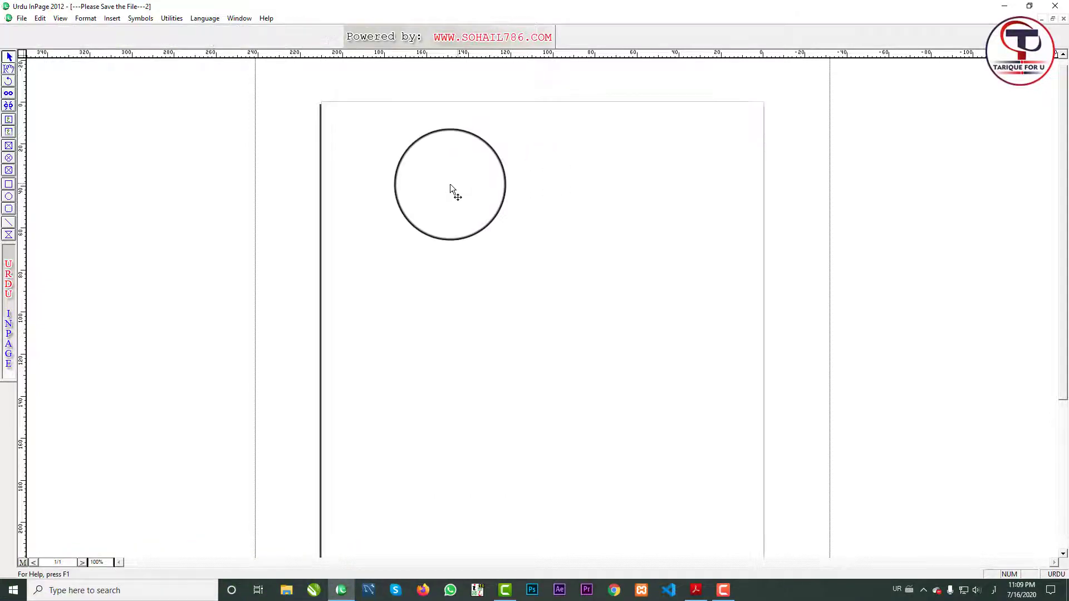
Select the page text box and drag guides from the top and side rulers.
left_click(516, 204)
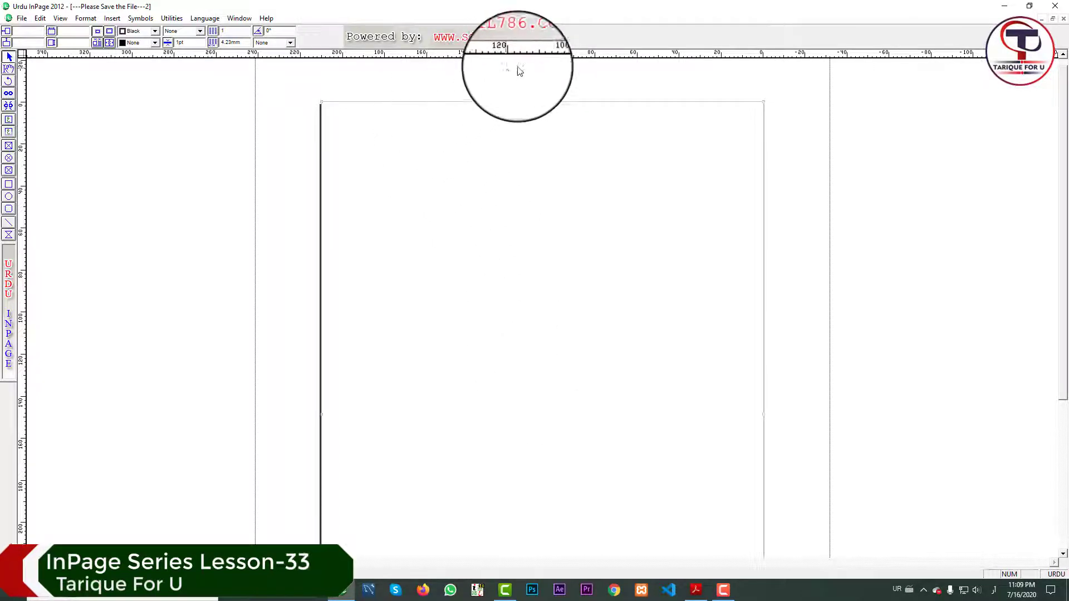
left_click_drag(531, 56, 504, 415)
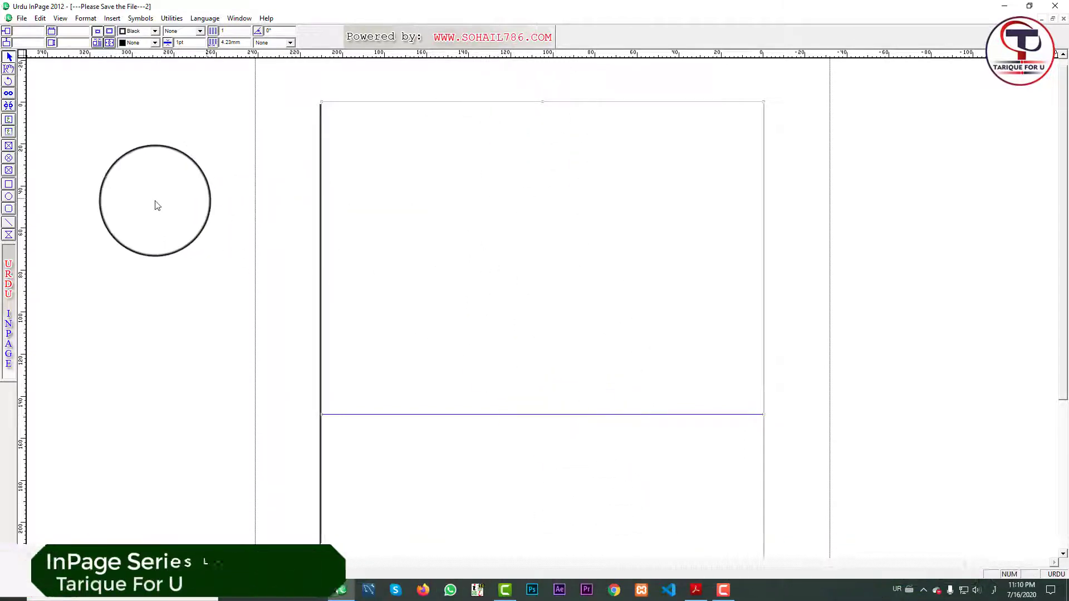
left_click_drag(163, 193, 543, 251)
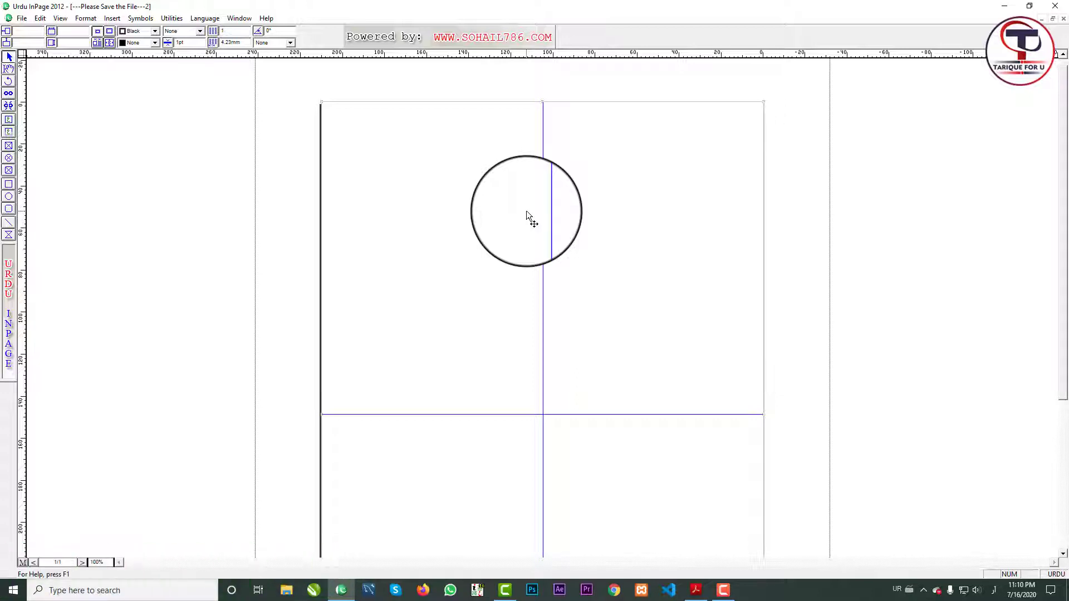
left_click_drag(527, 210, 463, 209)
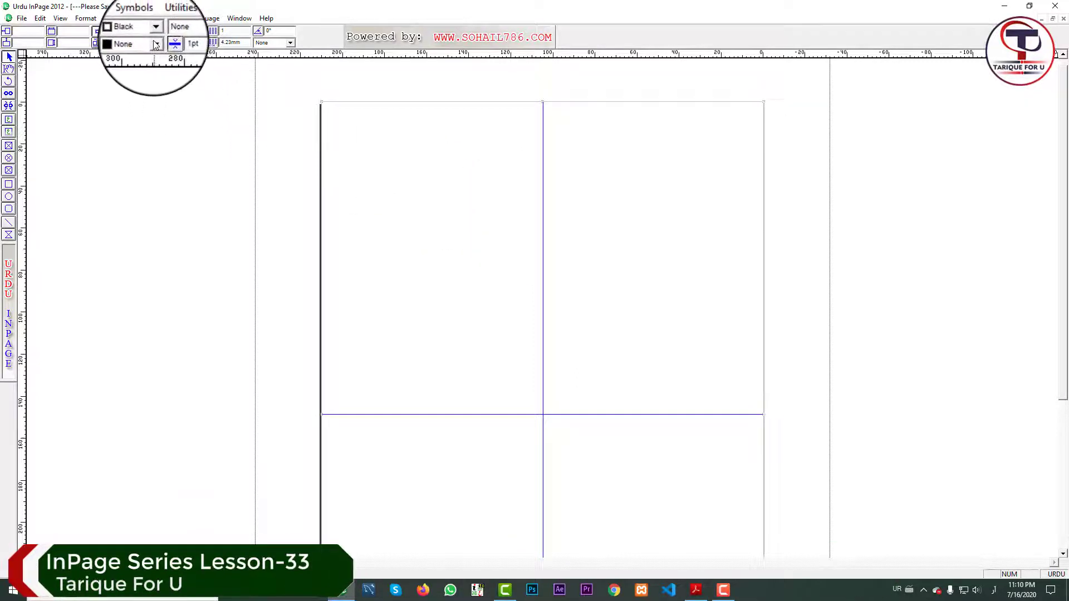
left_click(155, 43)
left_click(154, 77)
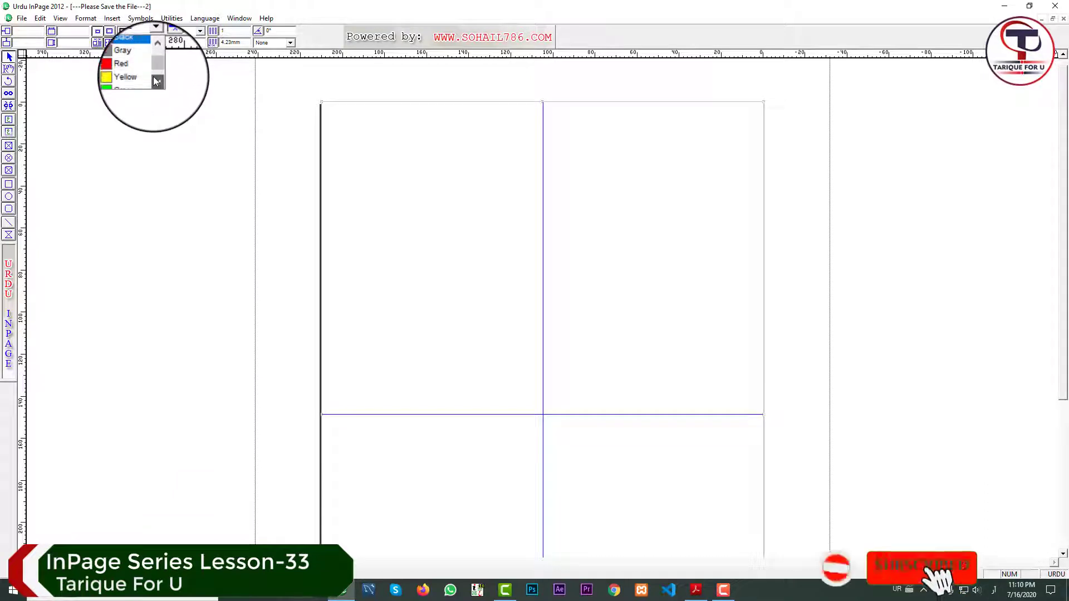
left_click(154, 76)
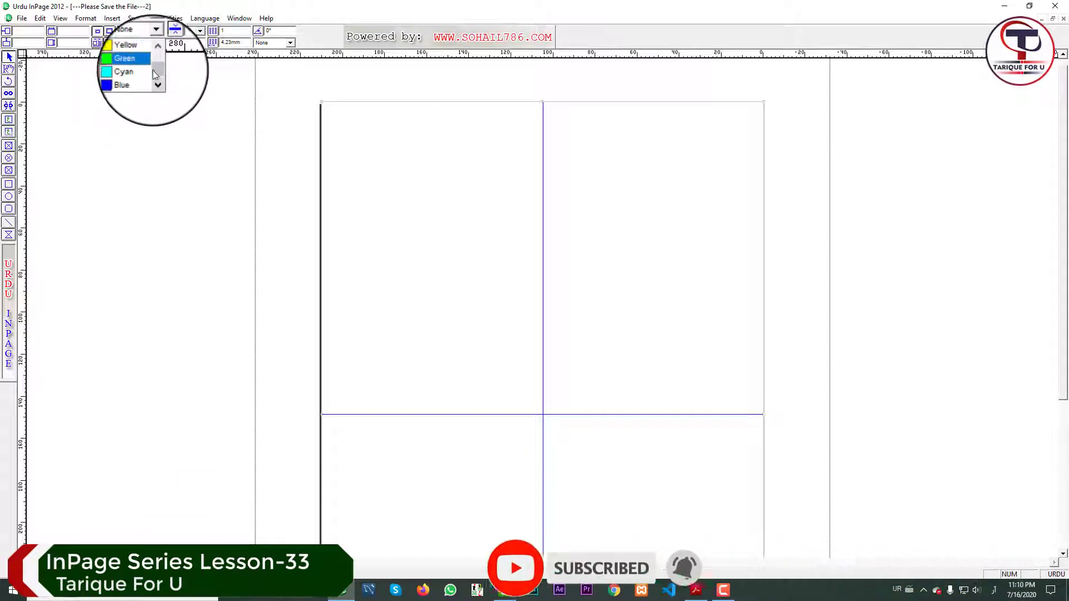
scroll(153, 68, "up", 1)
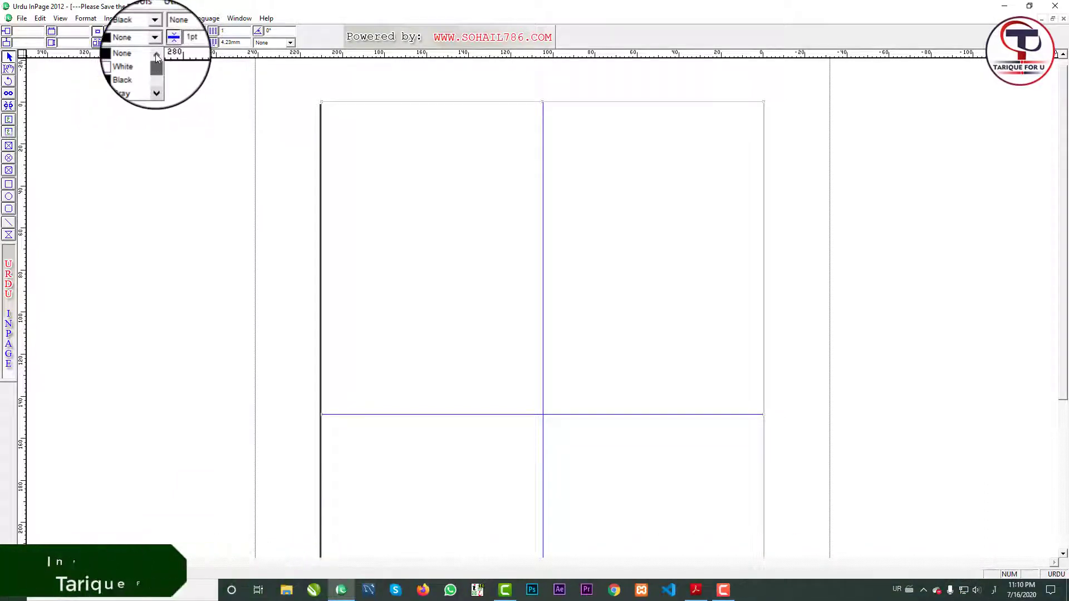
left_click(170, 78)
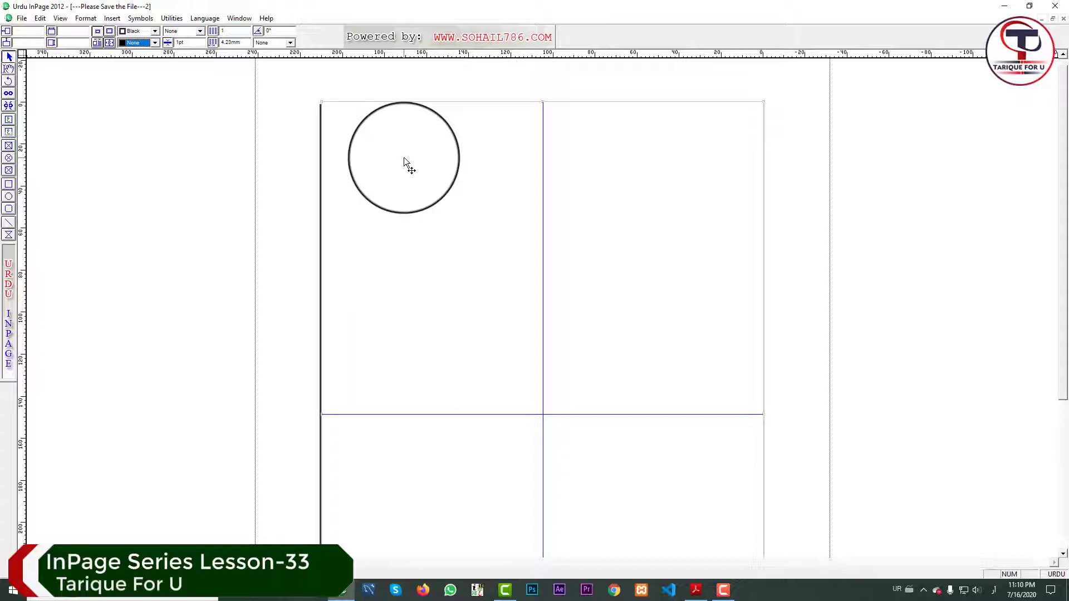
left_click_drag(403, 157, 359, 133)
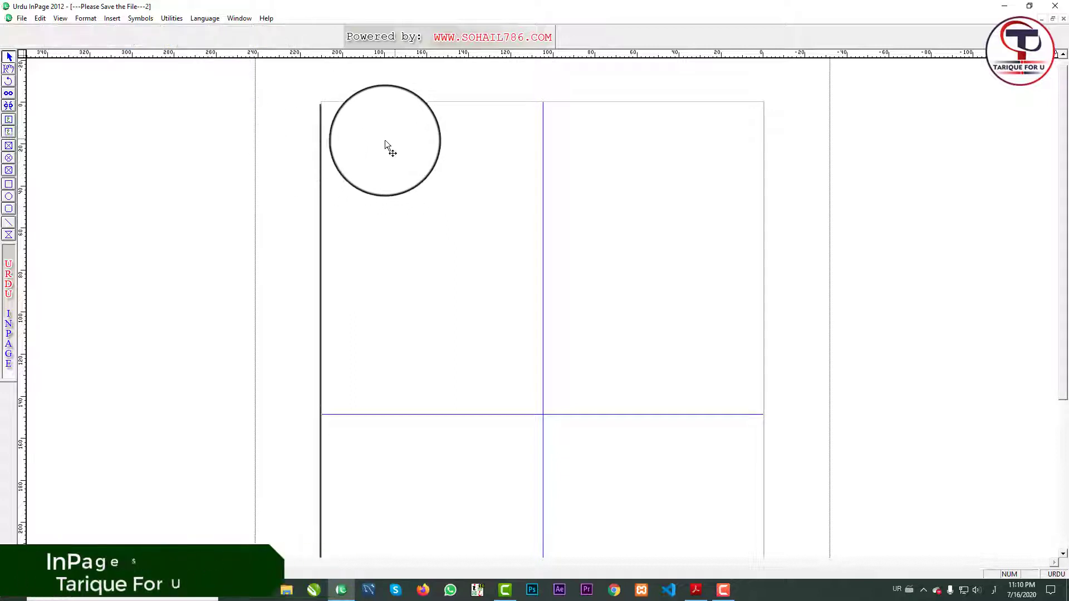
Start a new colour in Define Colors and type the name 'Light' in English.
left_click(91, 19)
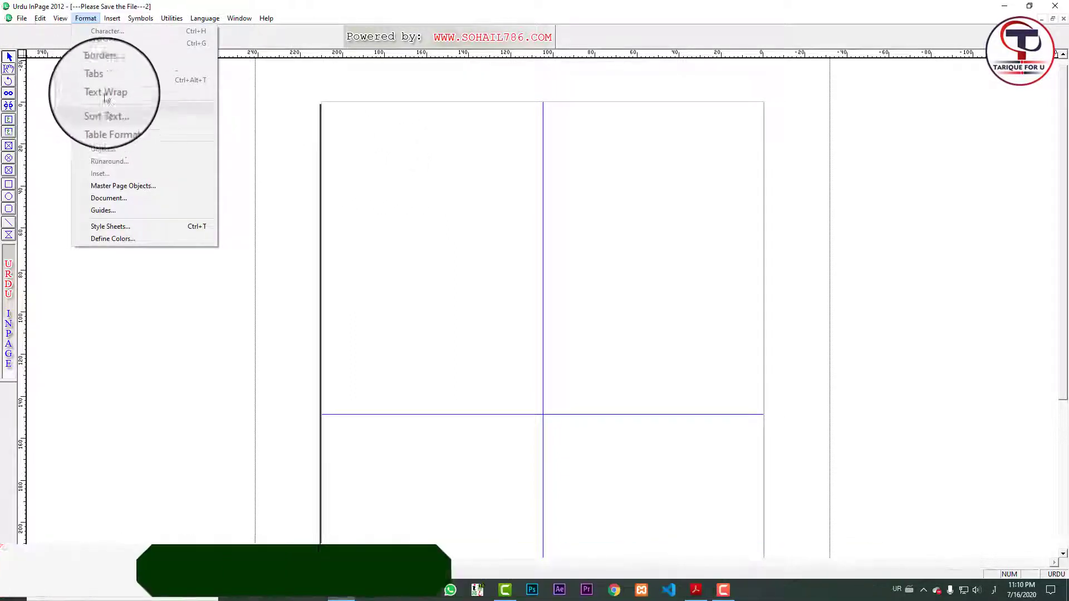
left_click(132, 238)
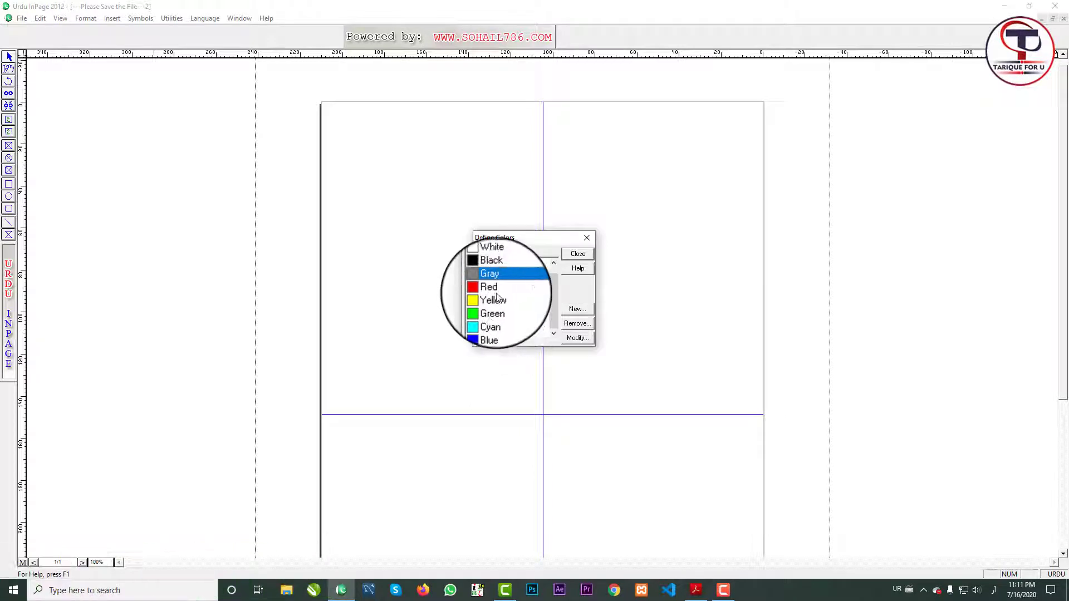
left_click(577, 308)
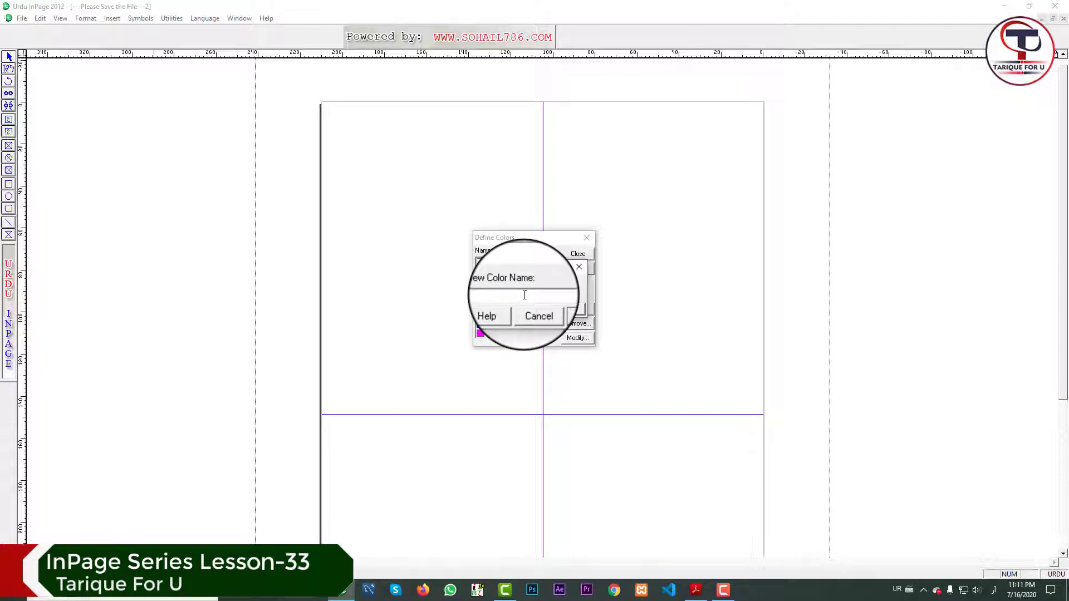
key("alt+shift")
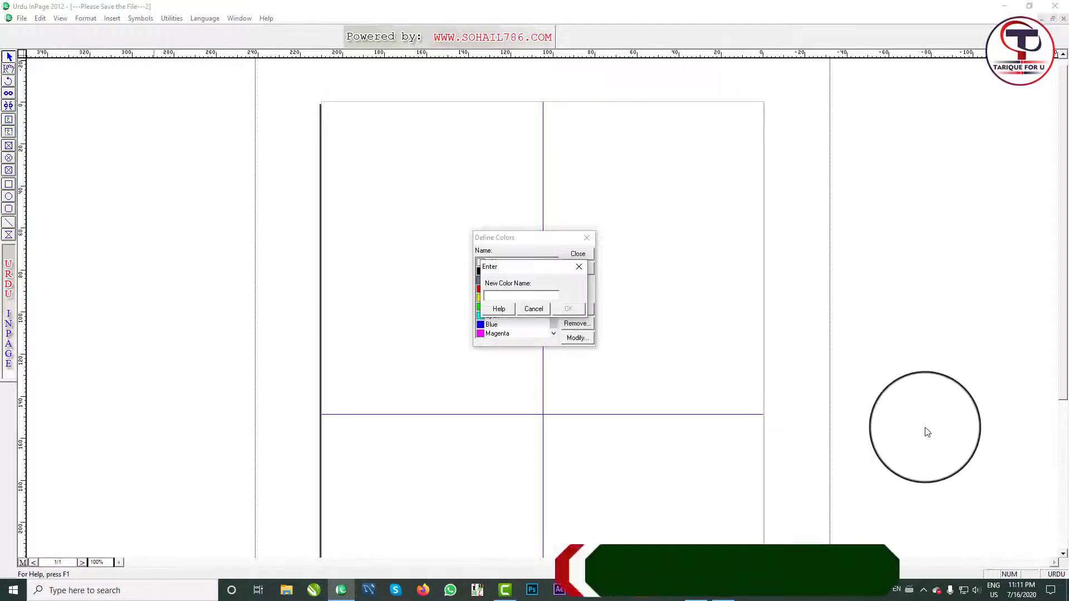
type("Lig")
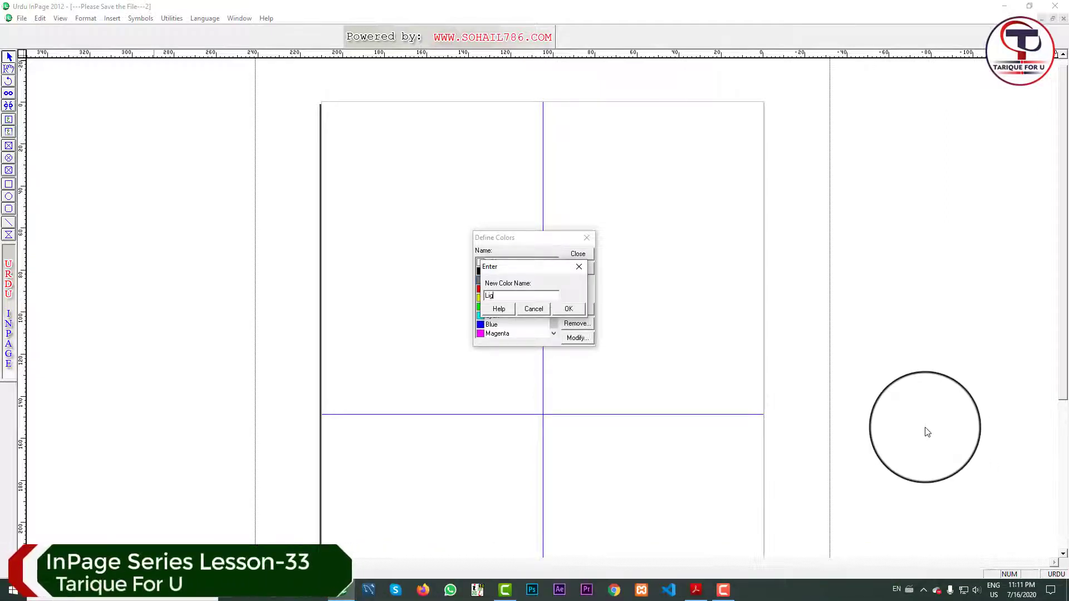
type("ht")
Make Light a pale yellow (R248 G247 B184) and close Define Colors.
left_click(569, 309)
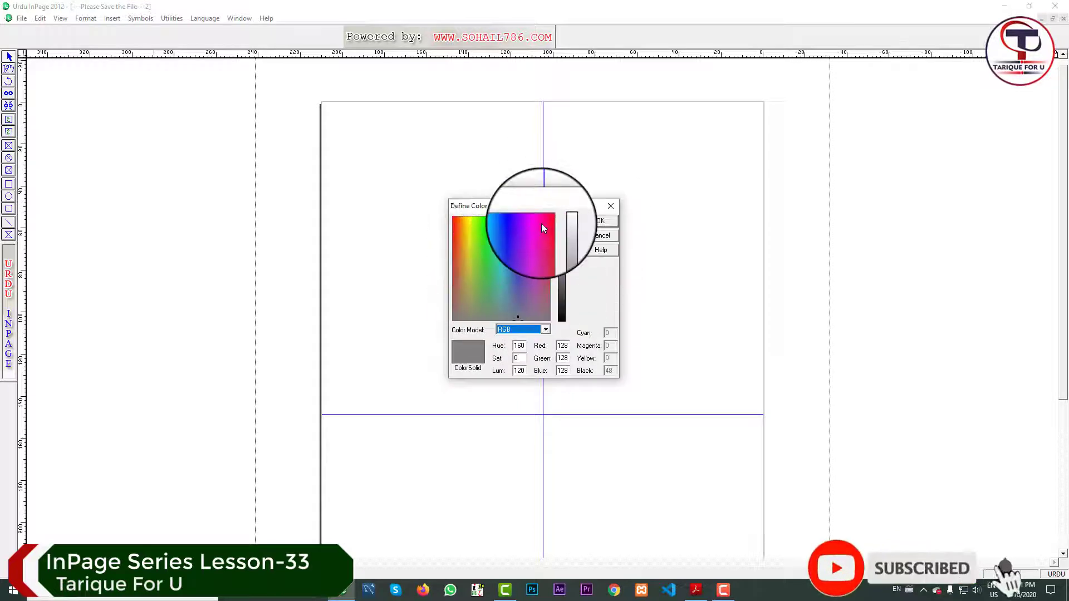
left_click(504, 286)
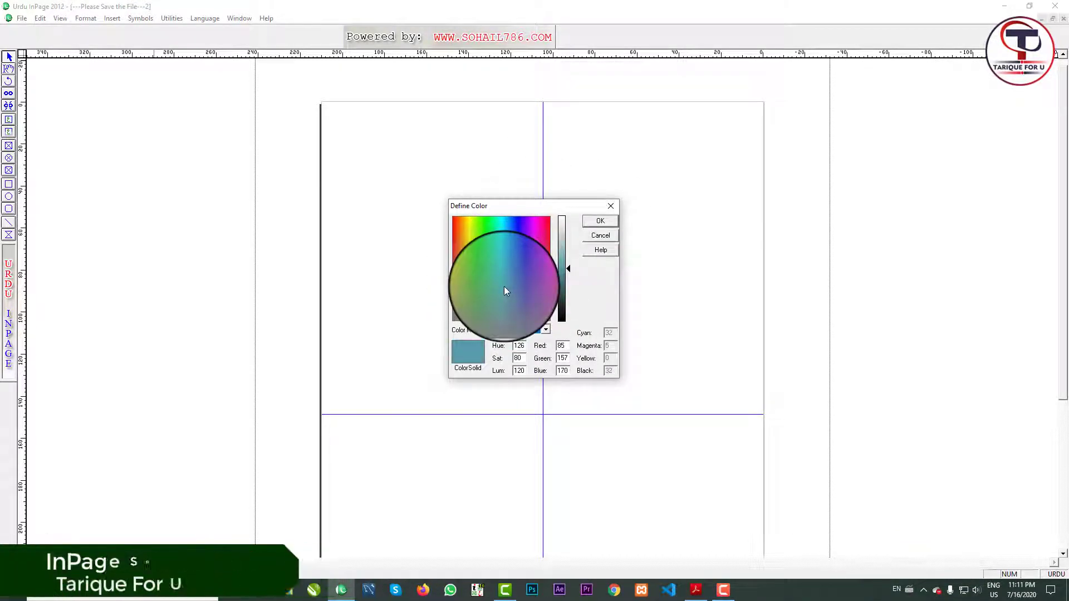
left_click(470, 234)
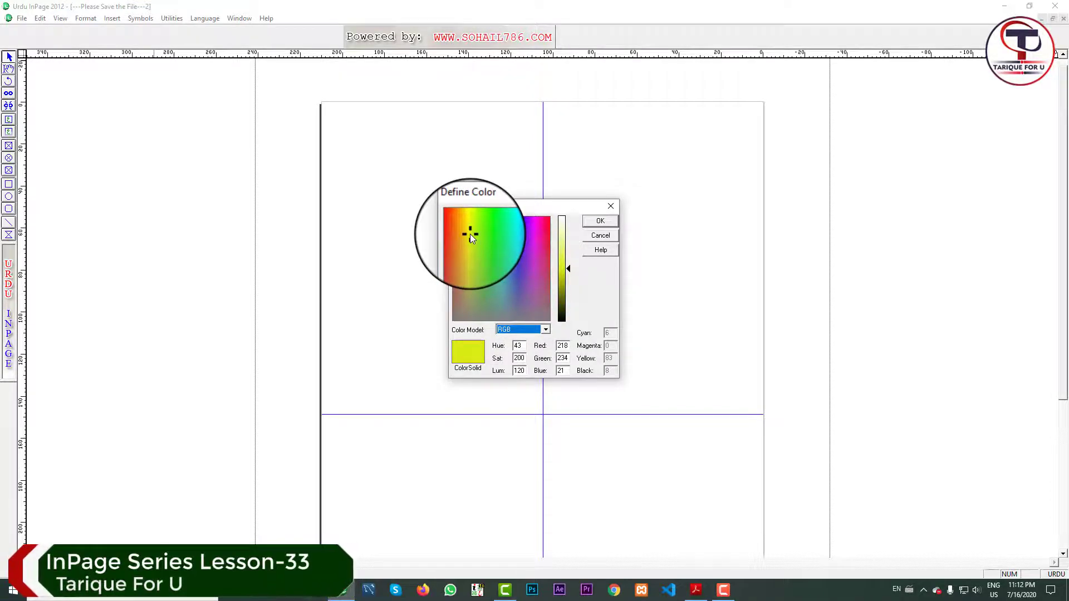
left_click(469, 235)
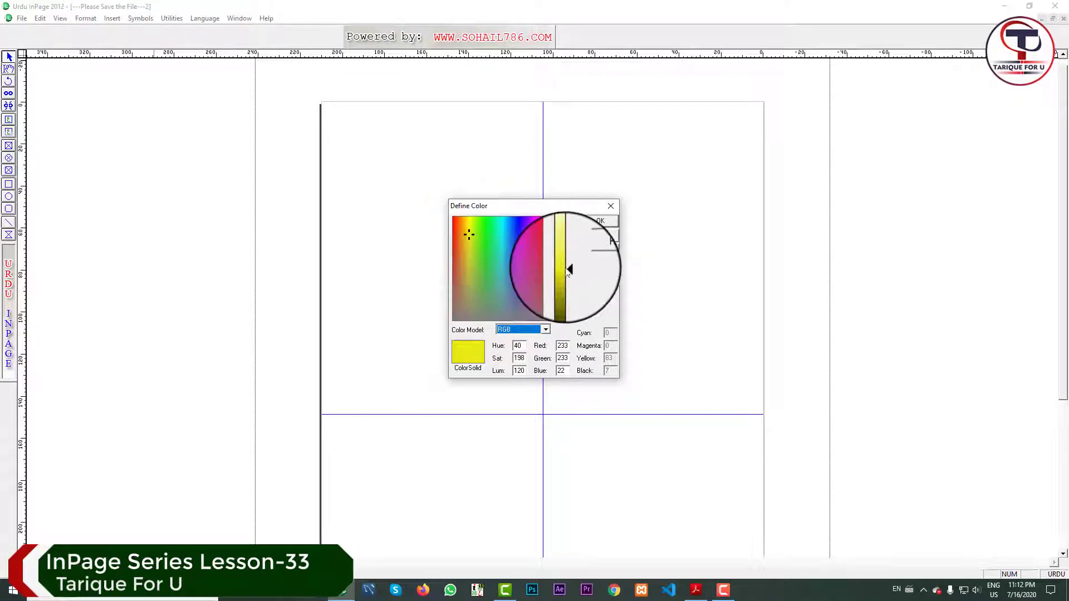
left_click(470, 249)
left_click_drag(470, 248, 471, 226)
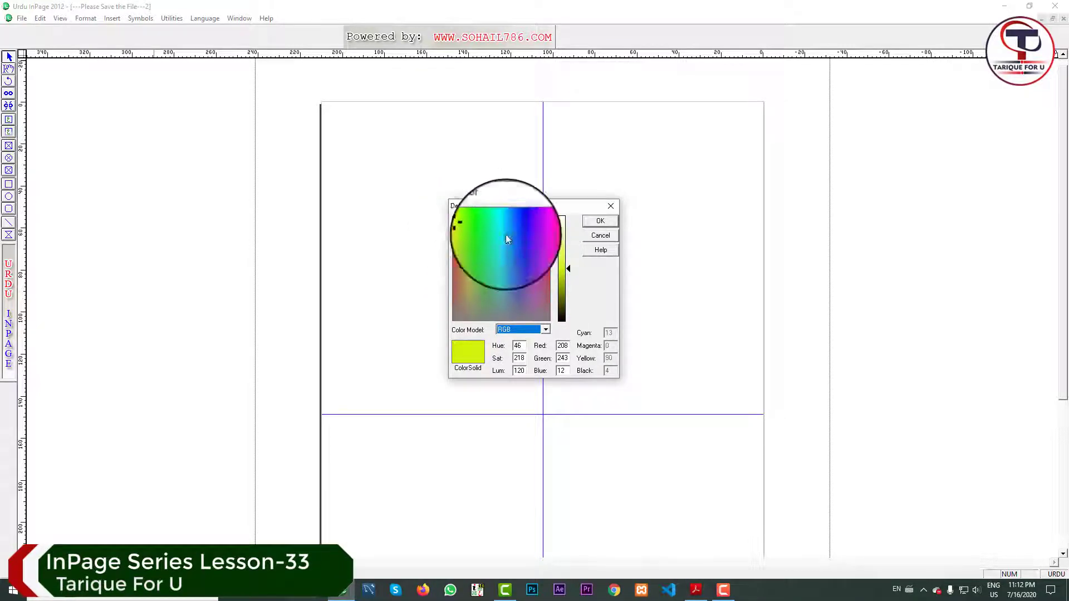
left_click(468, 236)
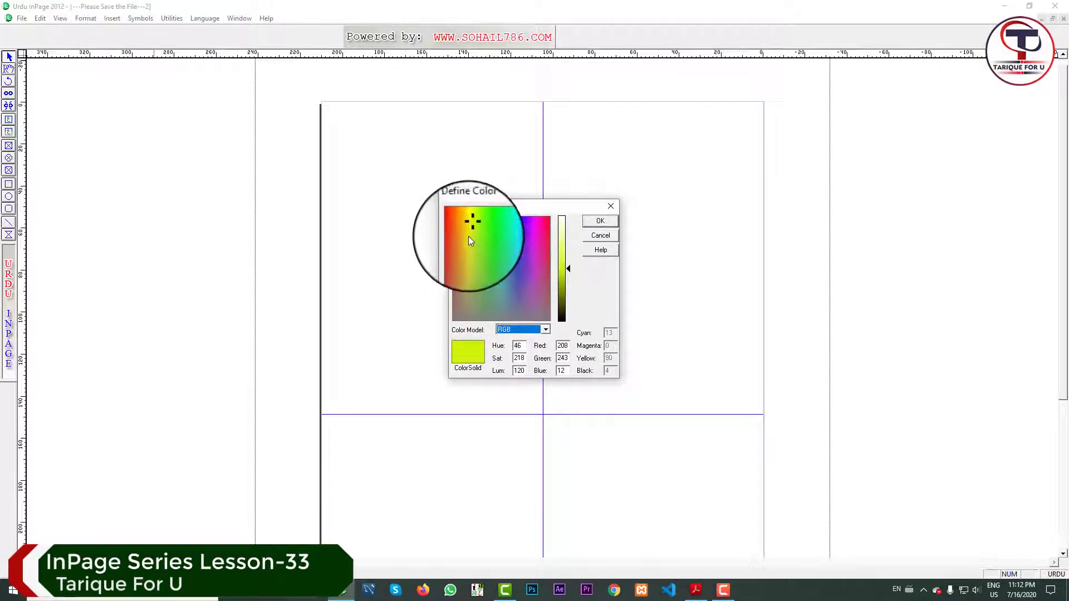
left_click_drag(569, 270, 571, 239)
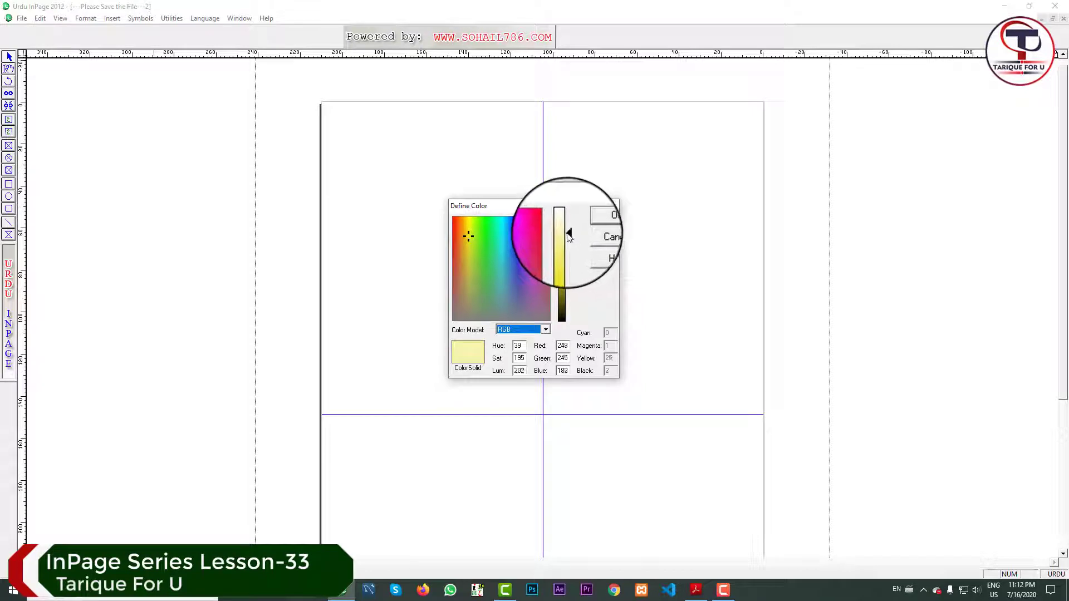
left_click(606, 218)
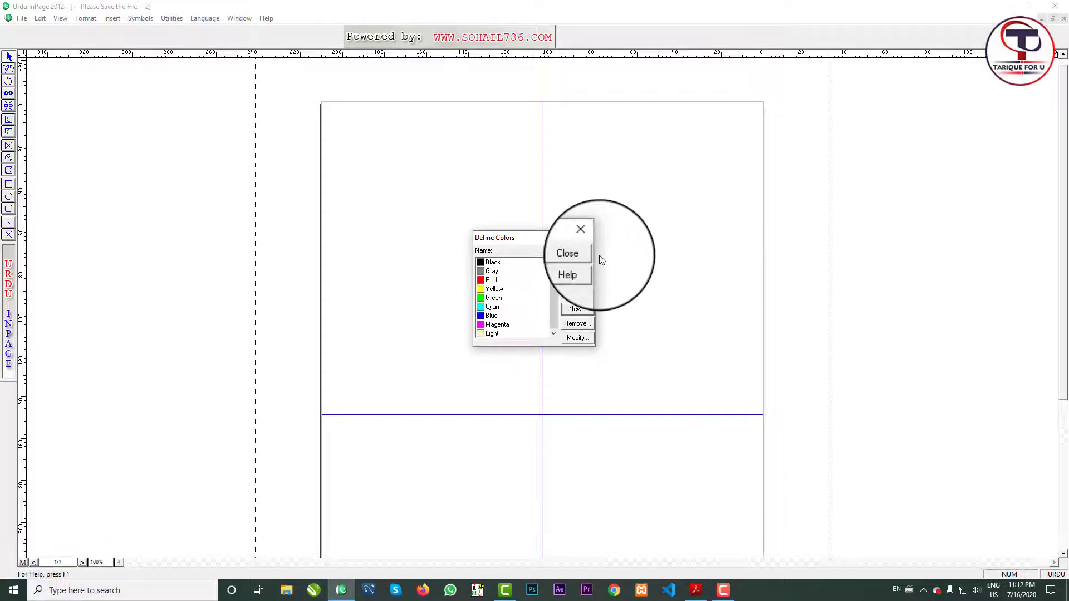
left_click(583, 260)
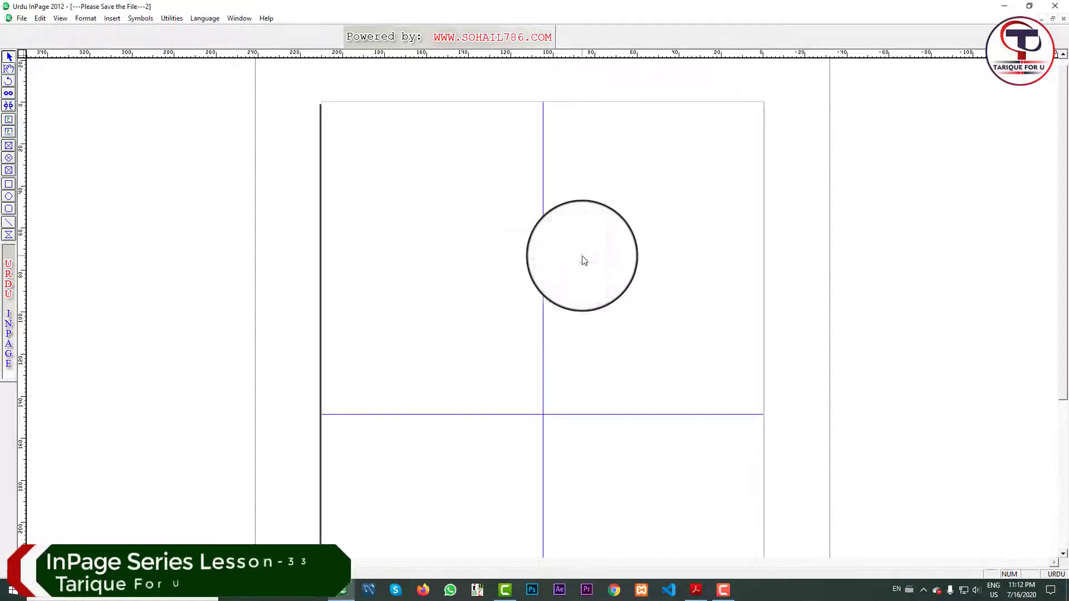
Fill the page-sized frame with the pale yellow Light colour.
left_click(424, 242)
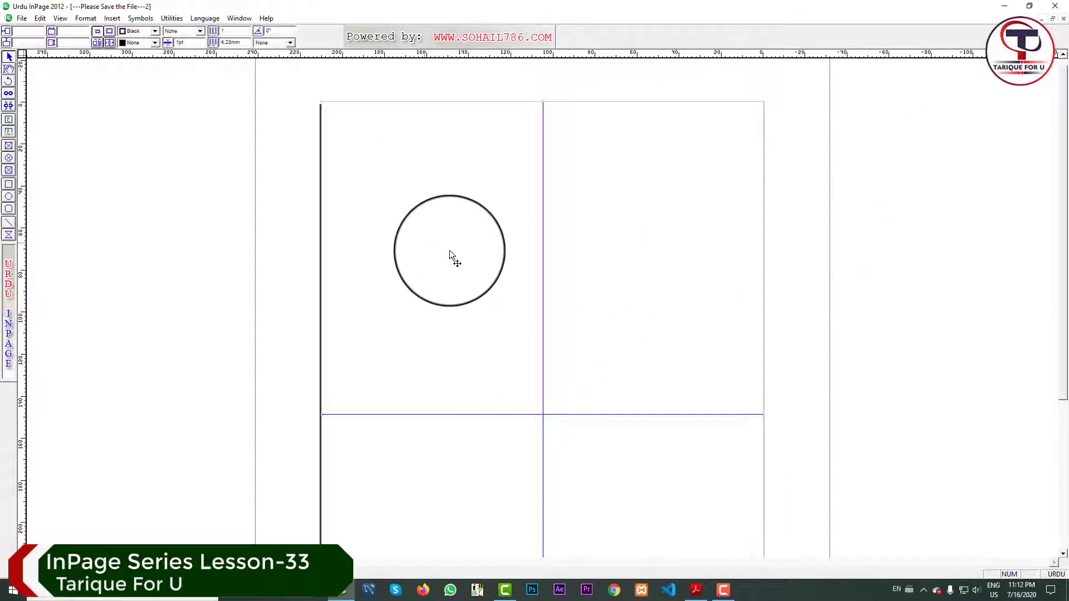
left_click(156, 45)
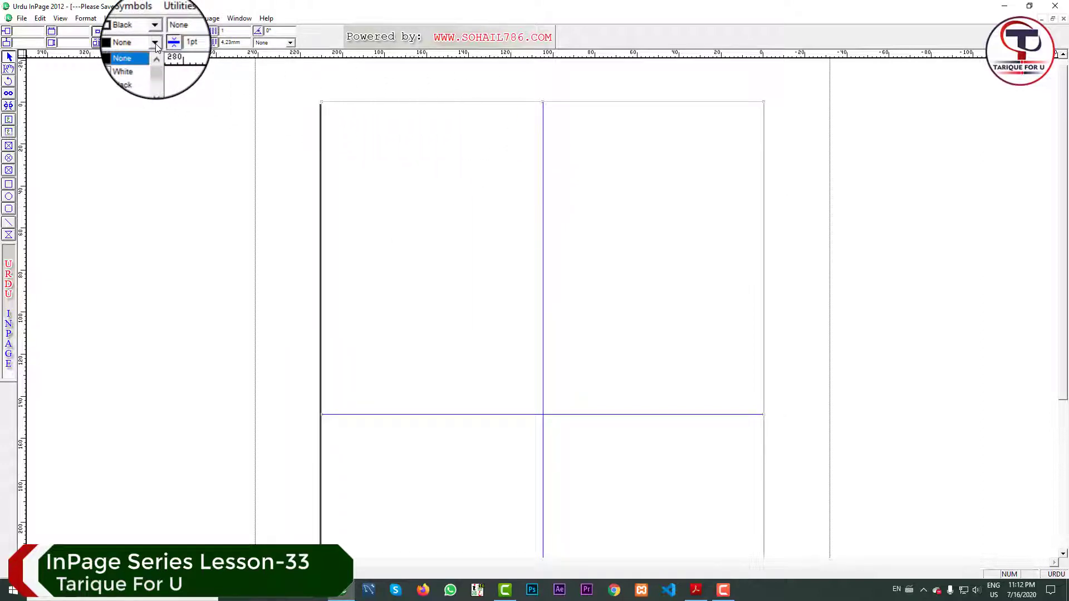
scroll(154, 70, "down", 3)
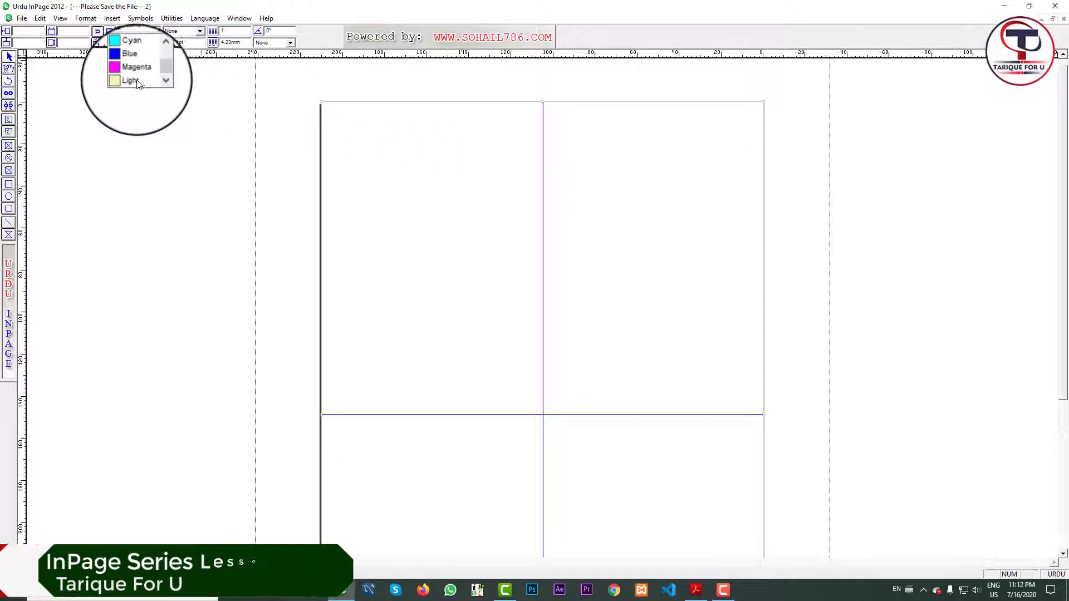
left_click(134, 81)
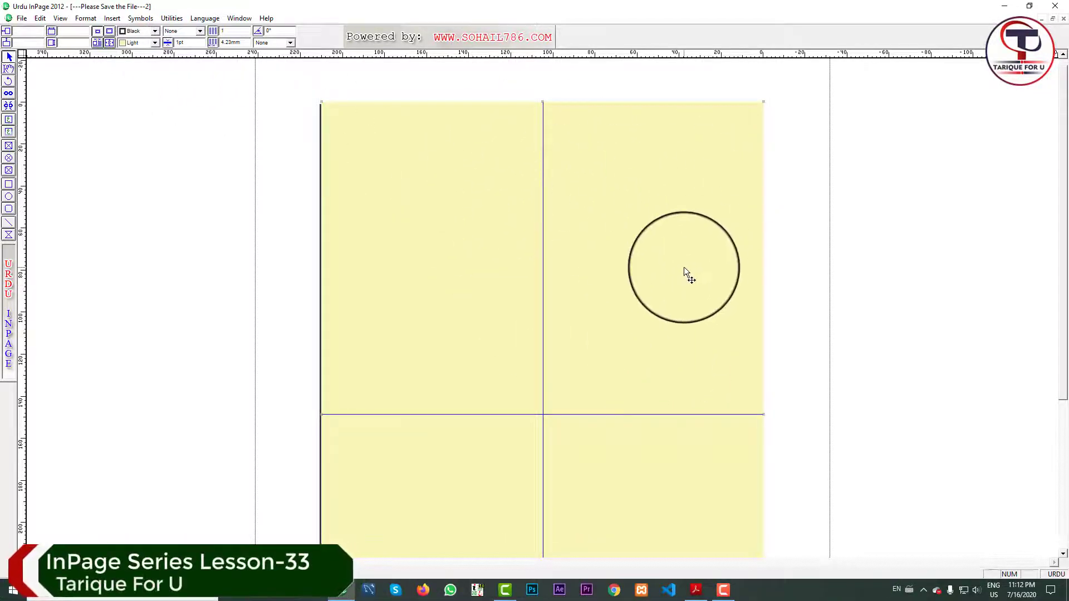
key("Delete")
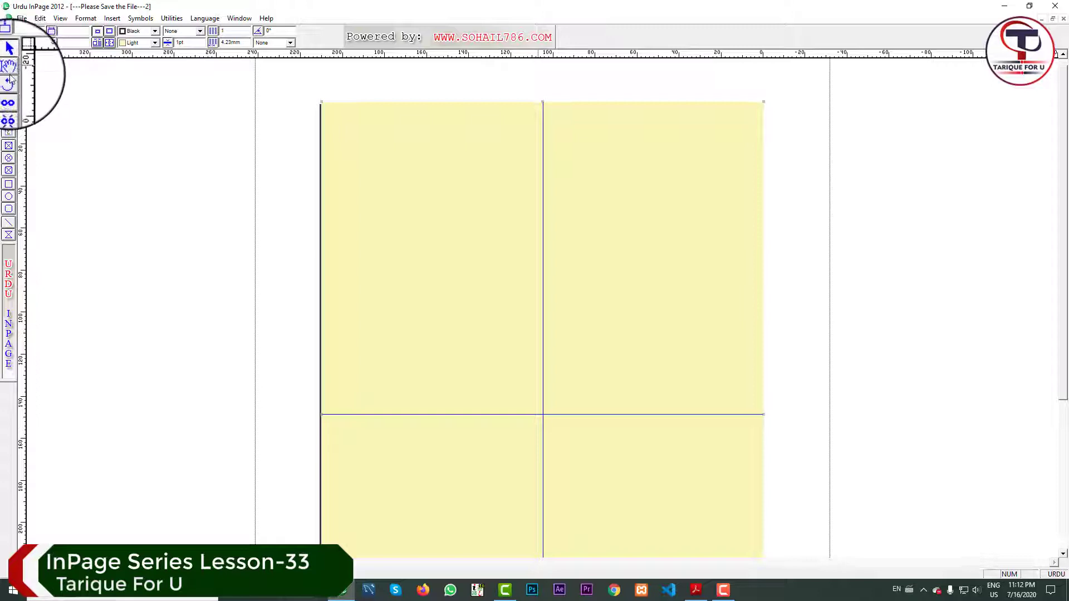
left_click(9, 70)
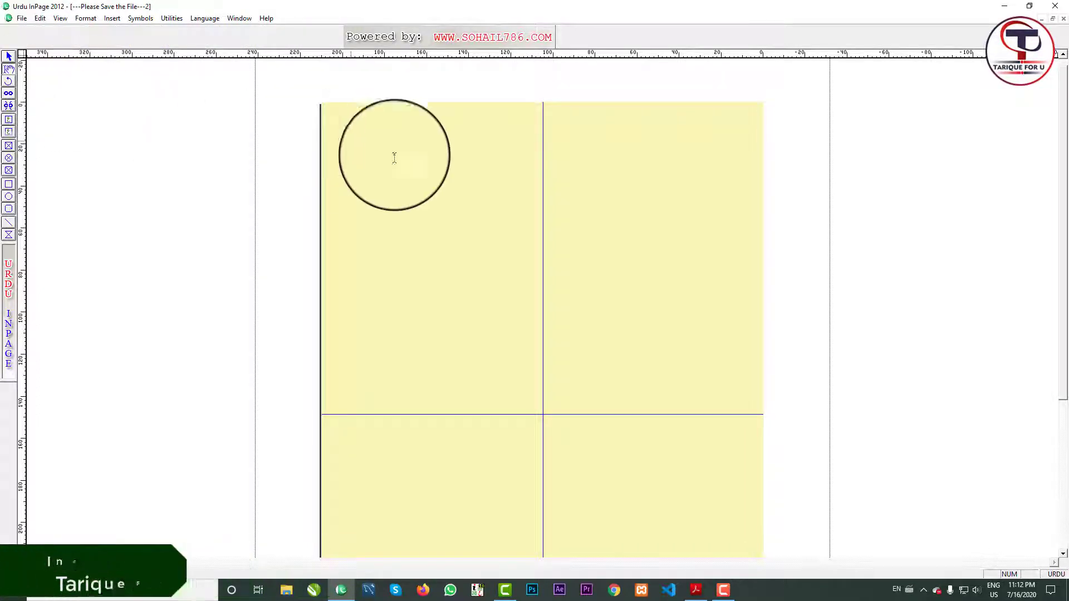
left_click(434, 180)
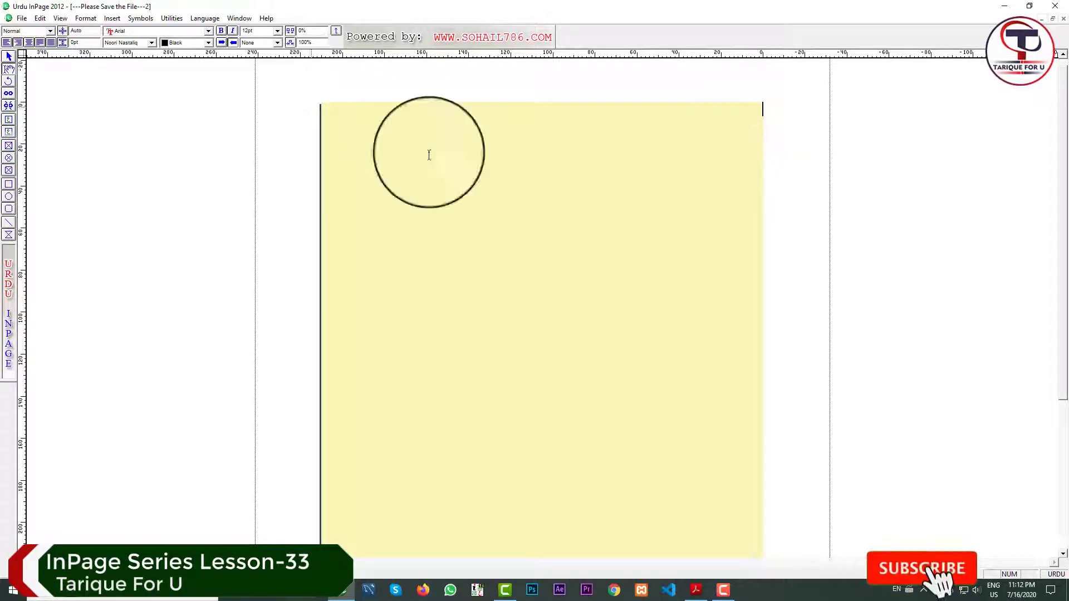
Draw a text box at the page's top right, nudge it into place, and click inside.
left_click(9, 120)
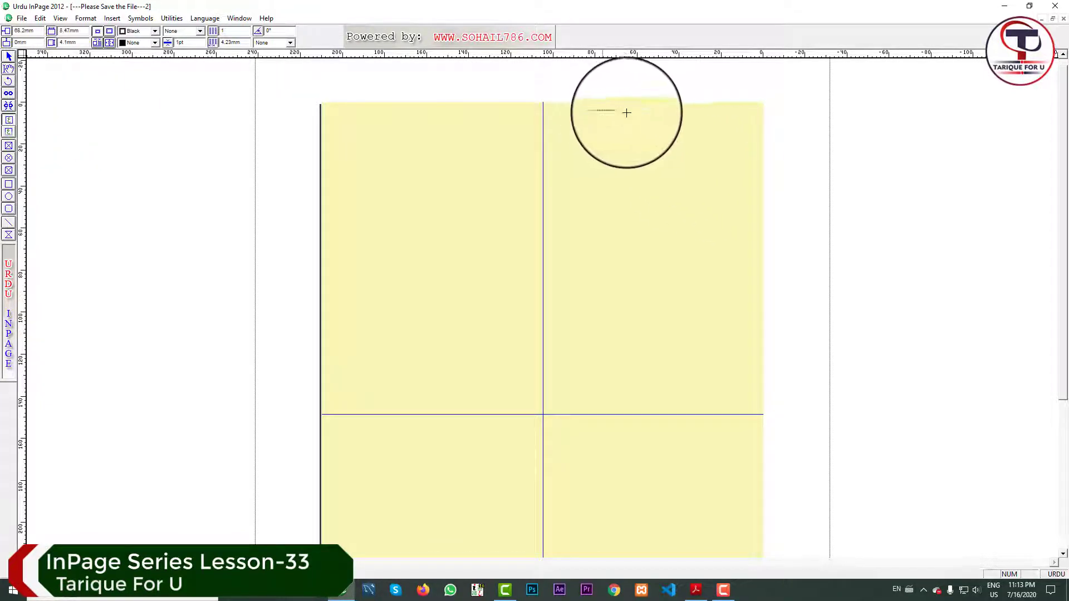
left_click_drag(627, 113, 764, 134)
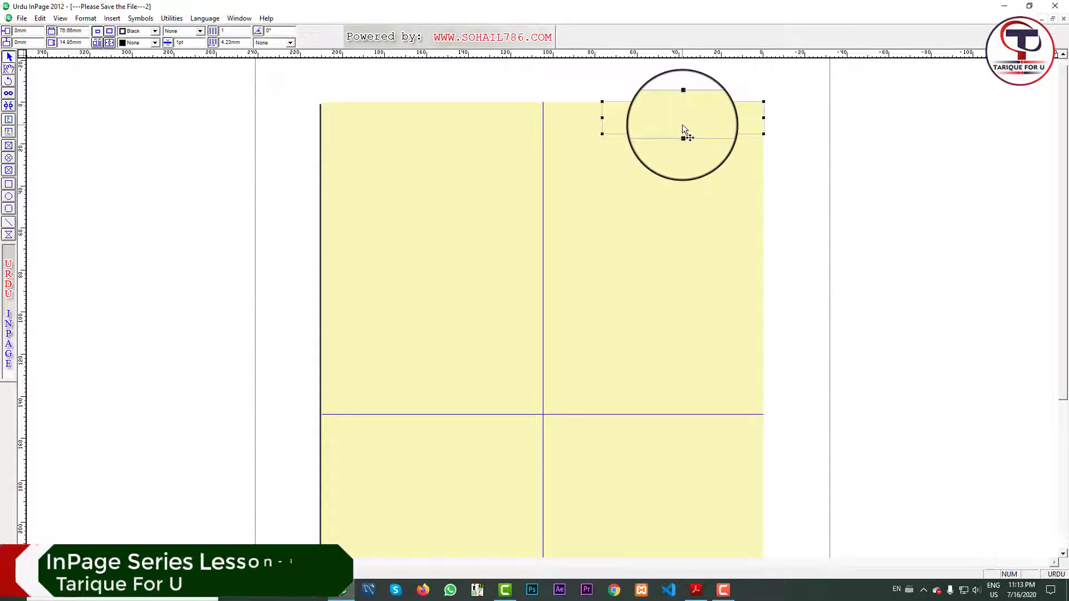
key("Down")
key("Down")
key("Down")
key("Down")
key("Left")
key("Left")
key("Left")
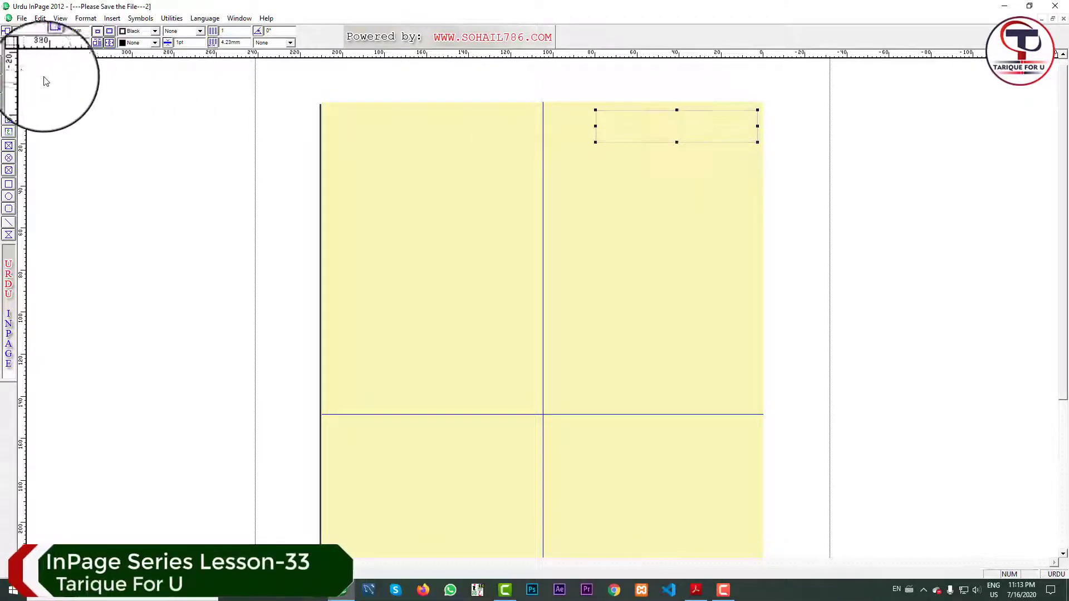
left_click(9, 69)
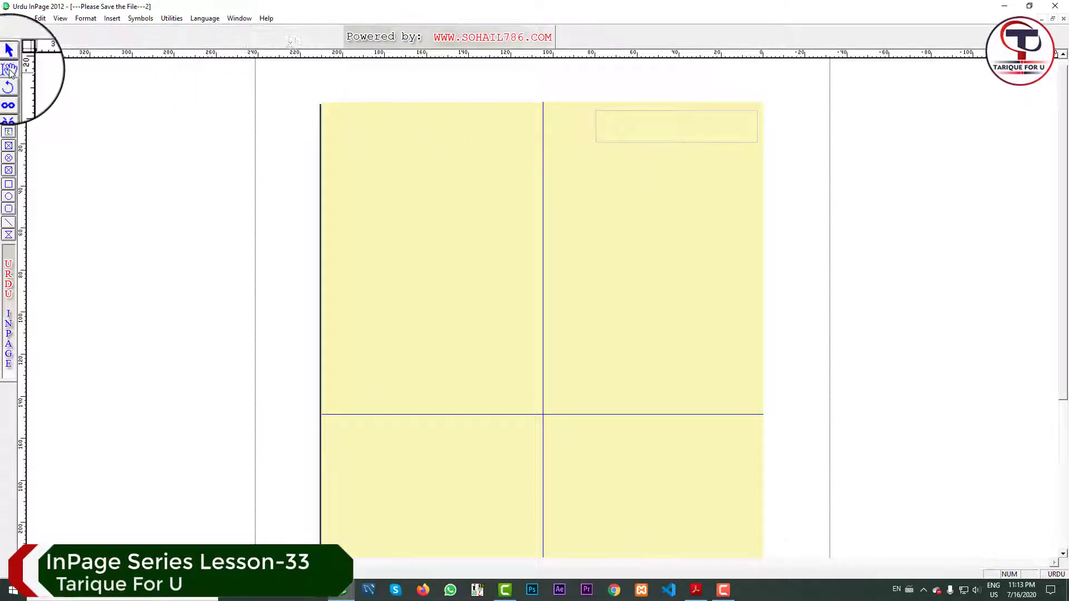
left_click(744, 127)
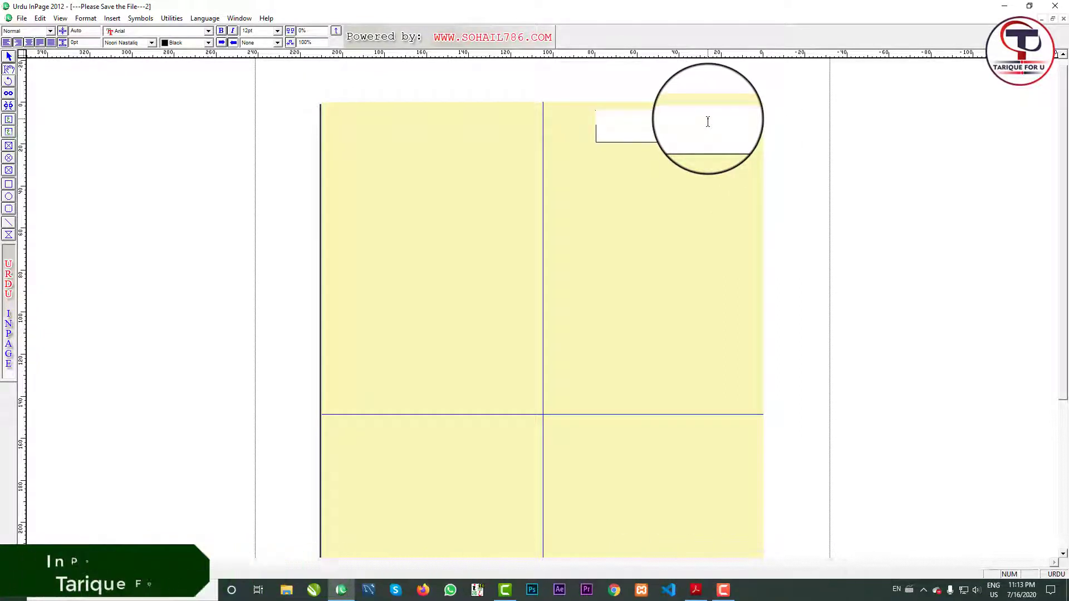
Type the Urdu name and set it to 30pt Aasaar Bold.
type("سس")
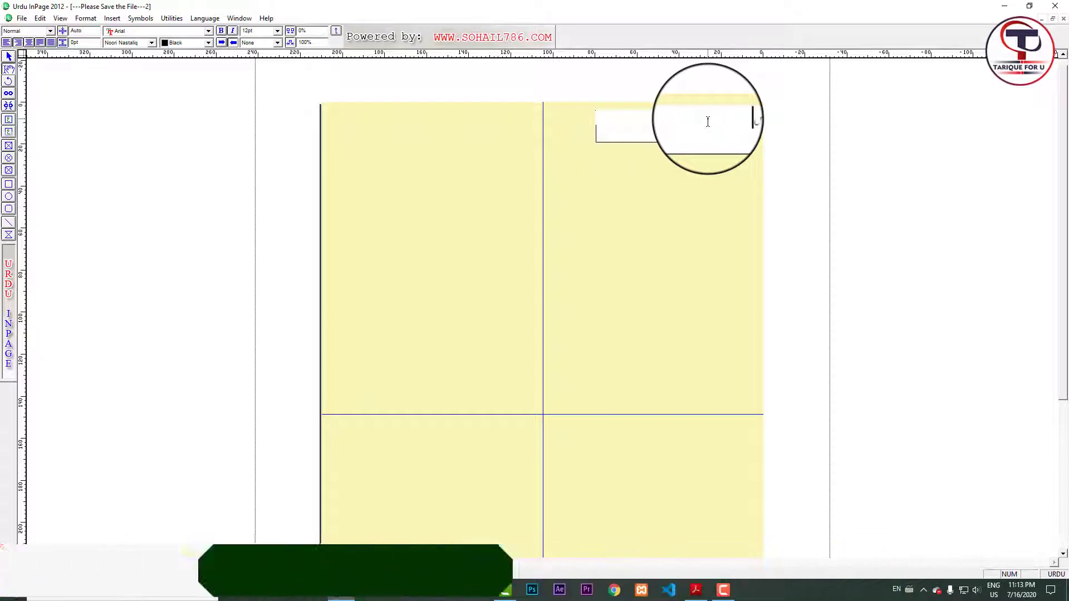
type(" ہجری")
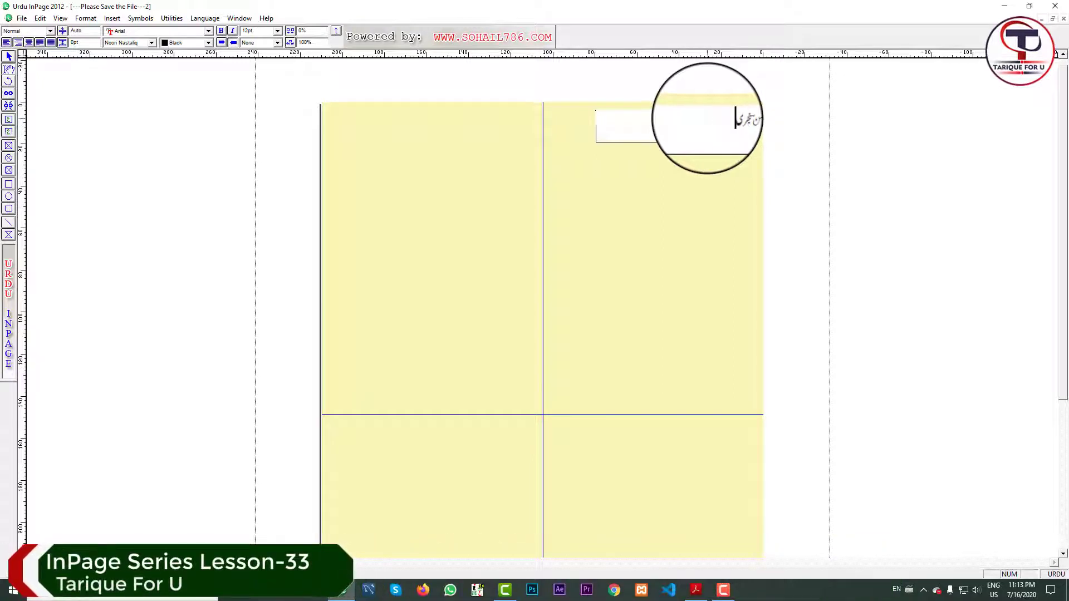
key("ctrl+a")
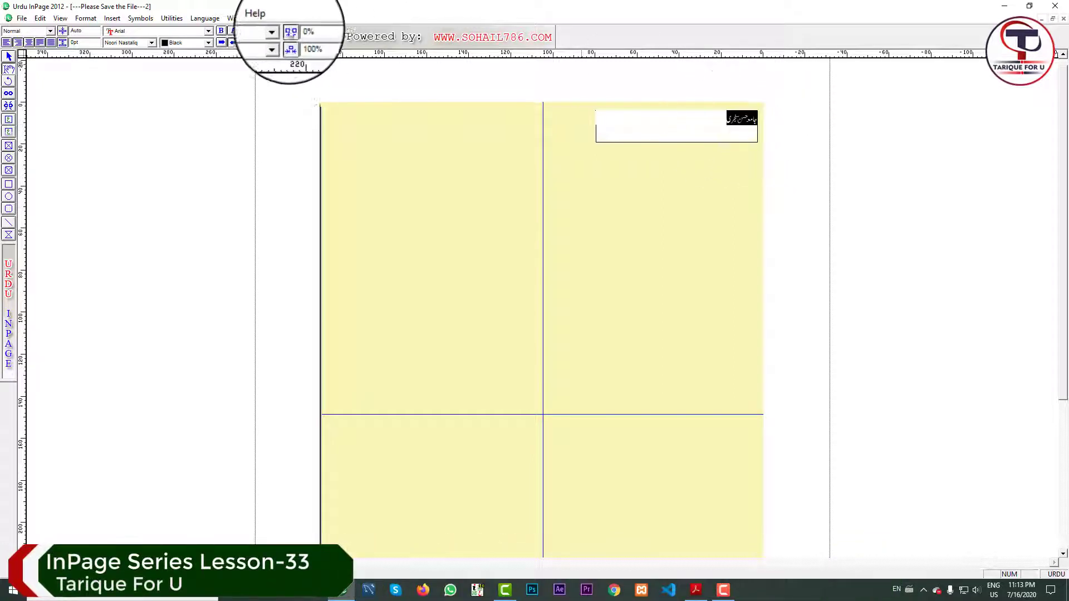
left_click(277, 31)
left_click(266, 32)
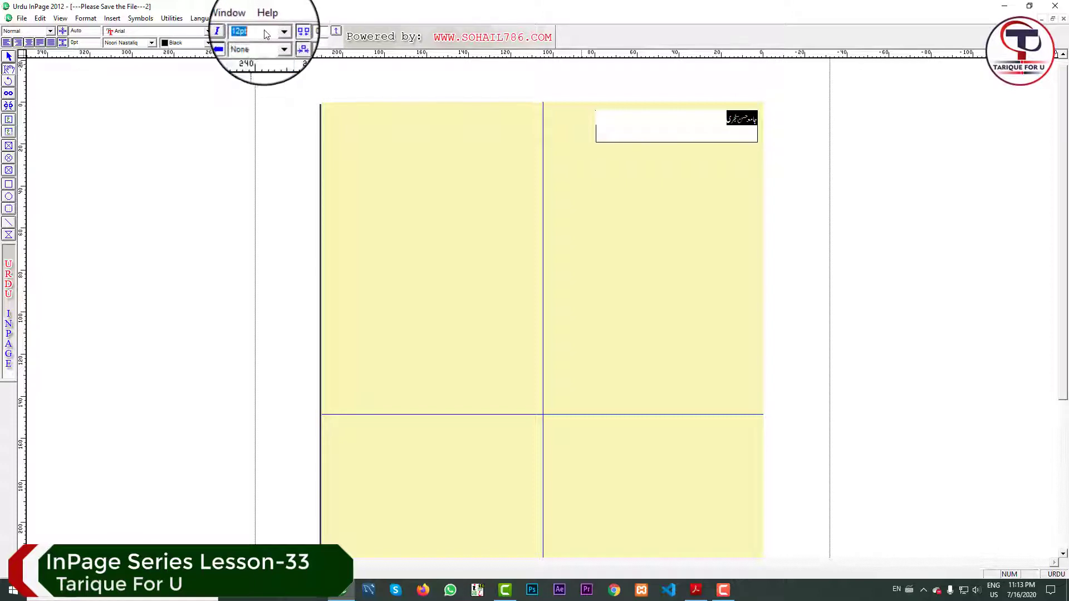
type("30")
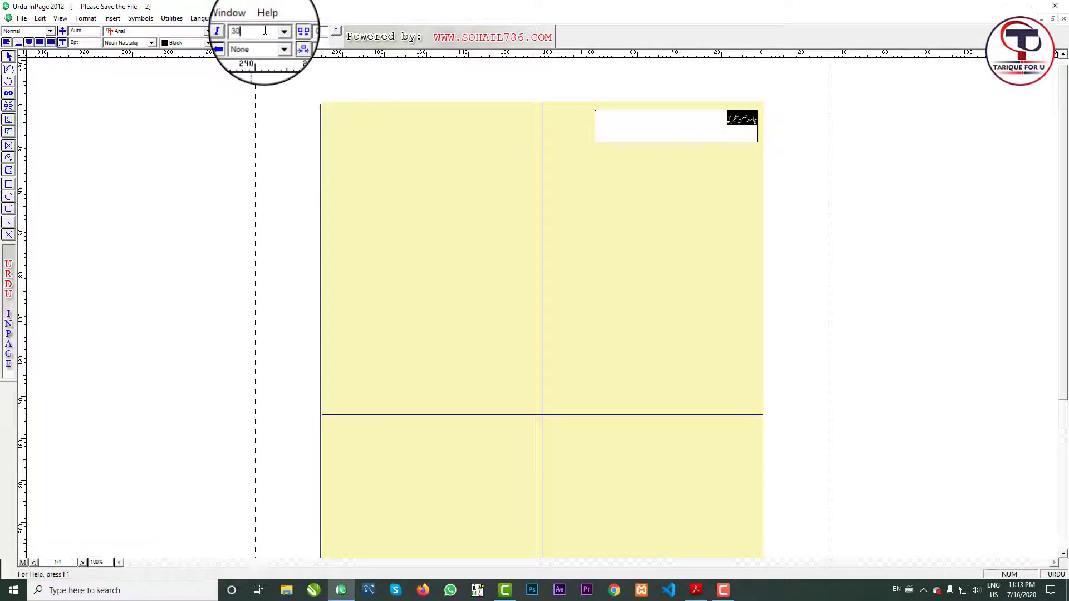
key("Return")
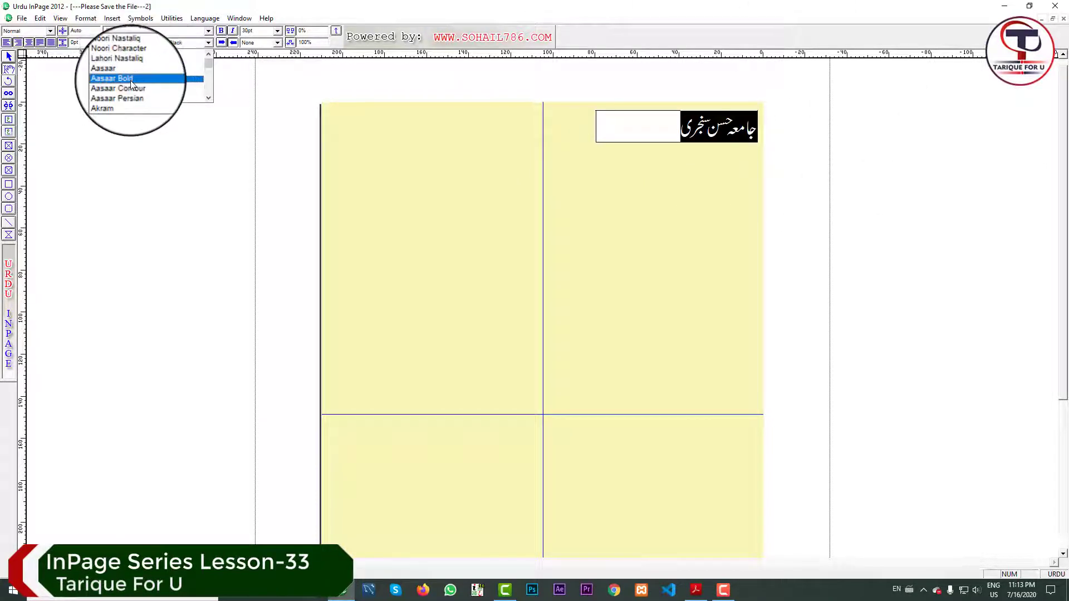
left_click(131, 78)
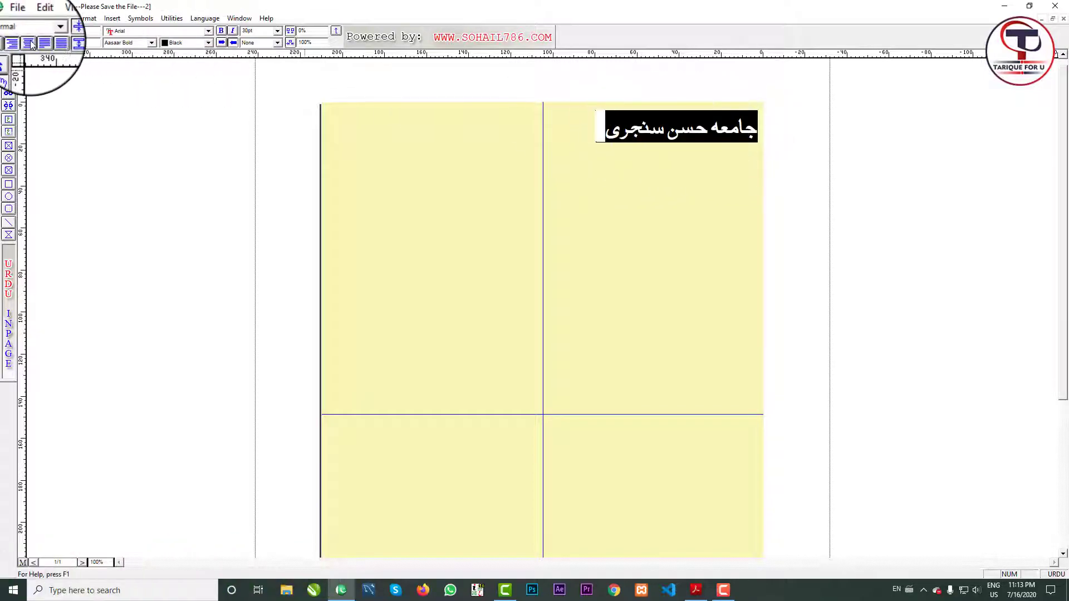
Reselect the Urdu name line and colour it Red.
left_click(663, 130)
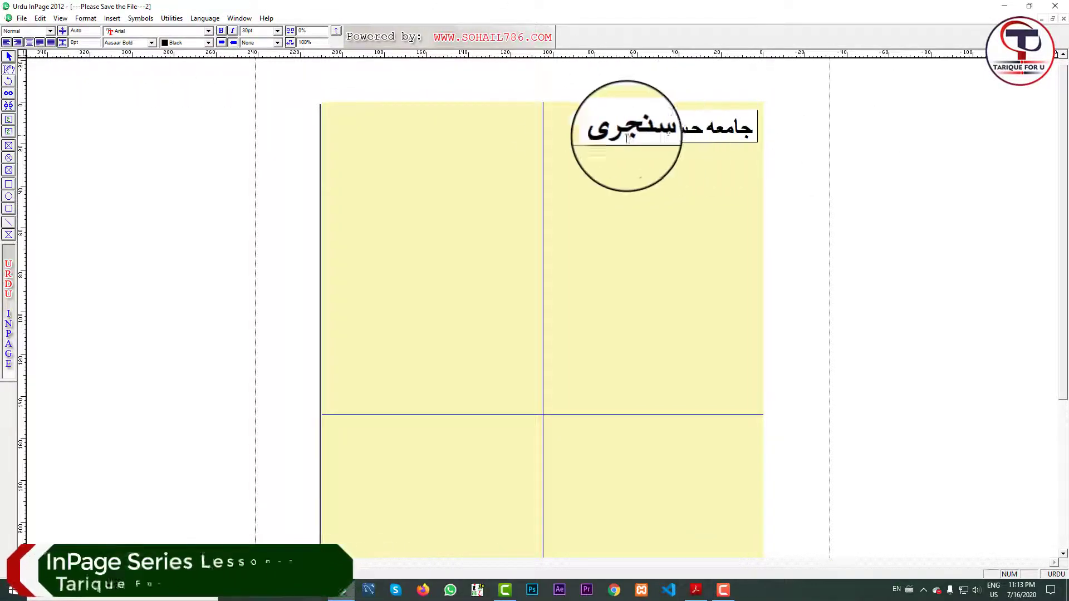
left_click_drag(599, 135, 717, 107)
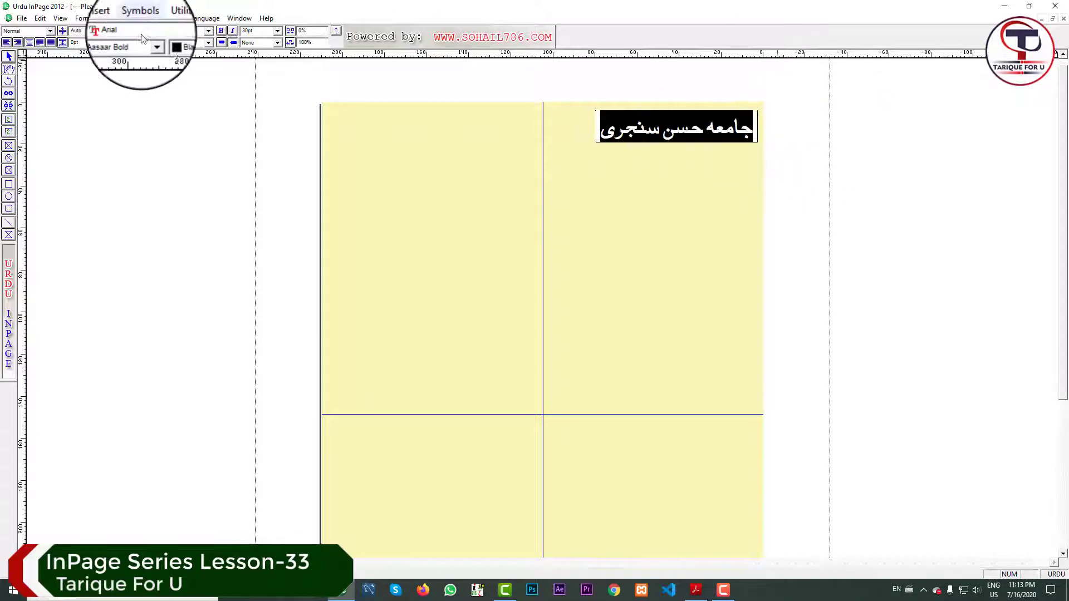
left_click(186, 51)
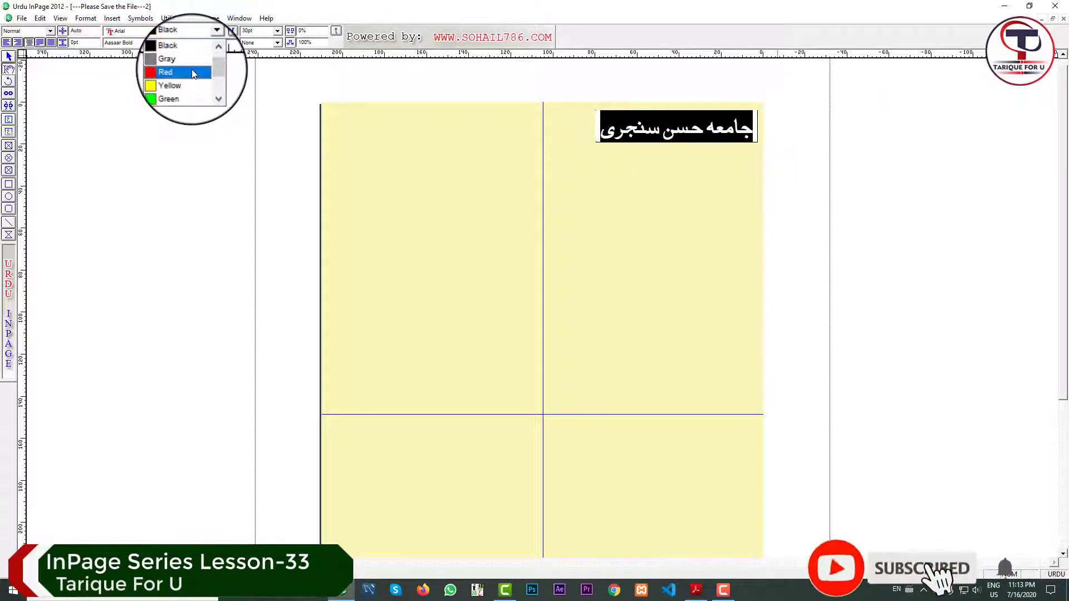
left_click(192, 72)
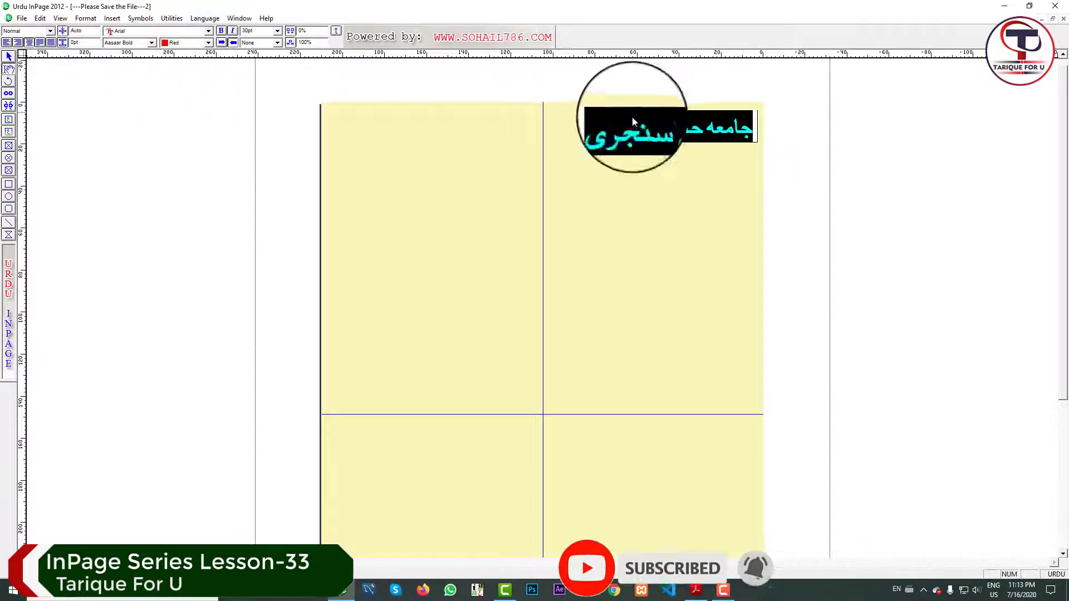
left_click(10, 57)
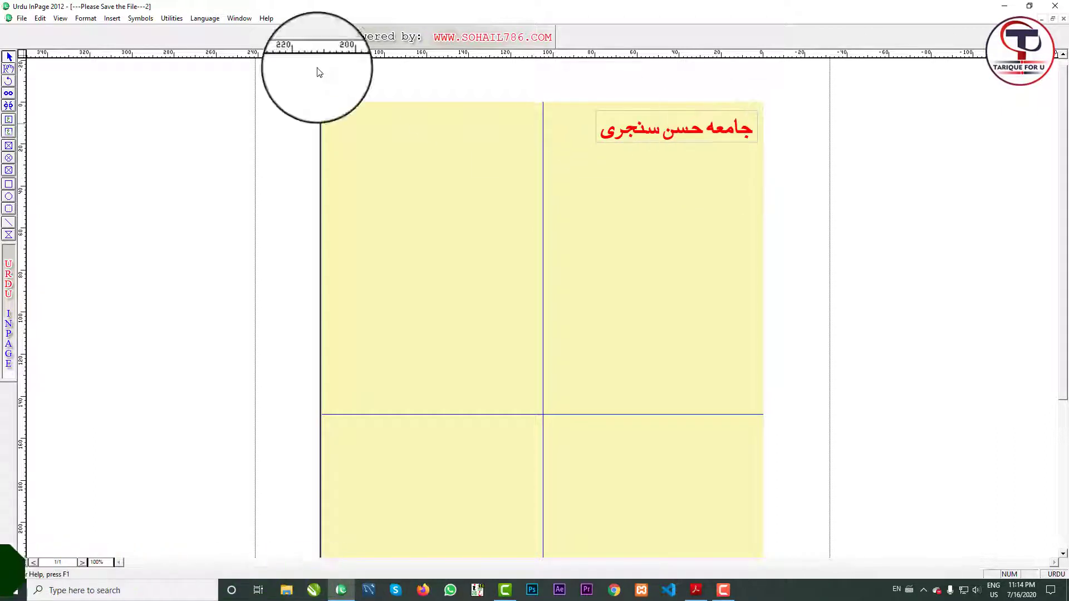
Draw a text box under the red name and type the Urdu address line.
left_click(8, 119)
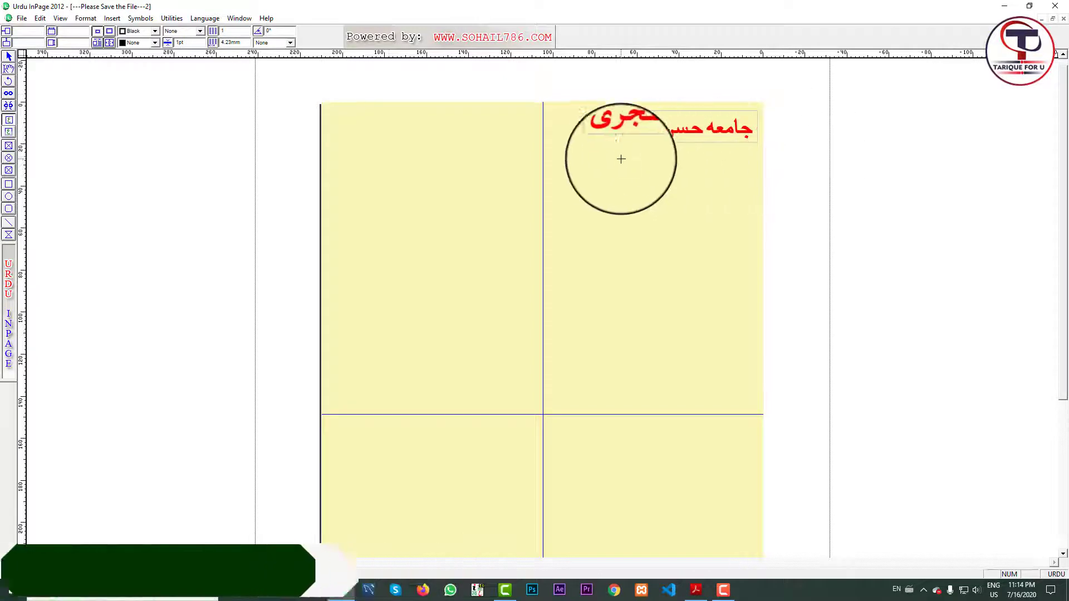
left_click_drag(611, 143, 747, 161)
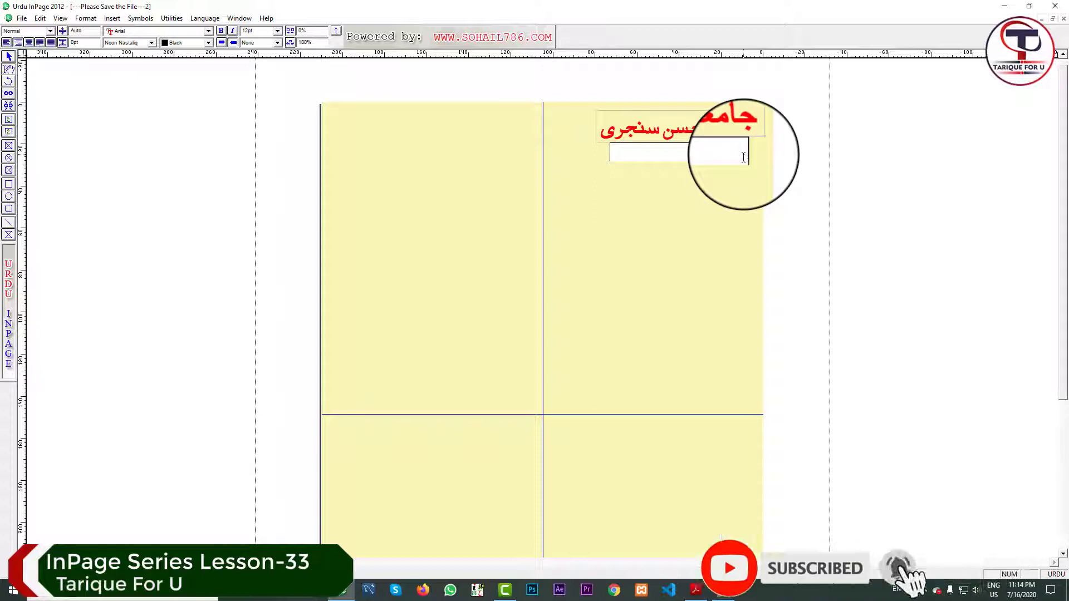
type("ت")
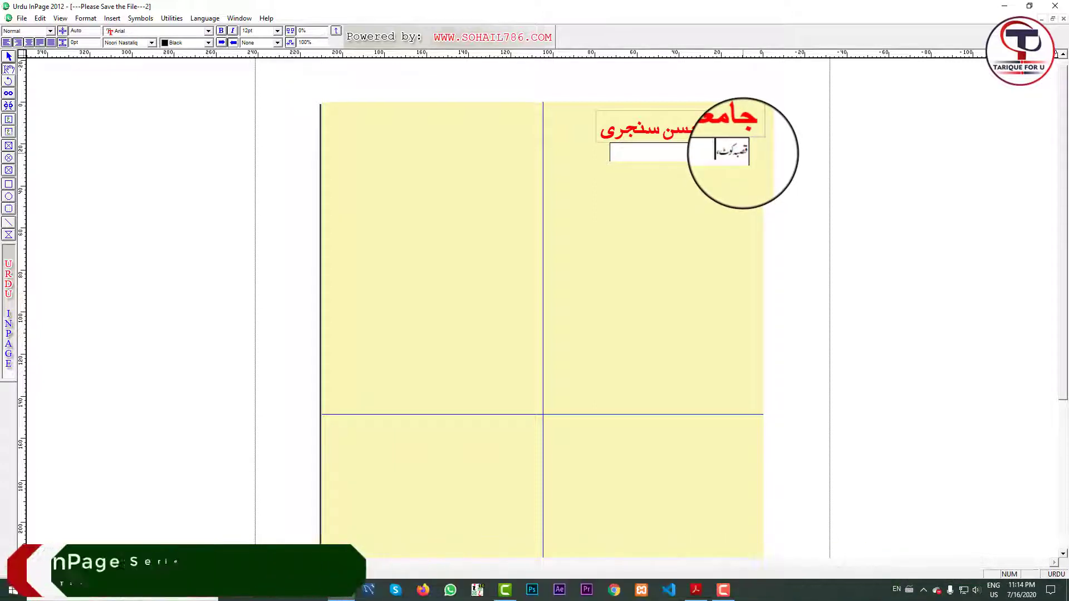
type("، یوپی")
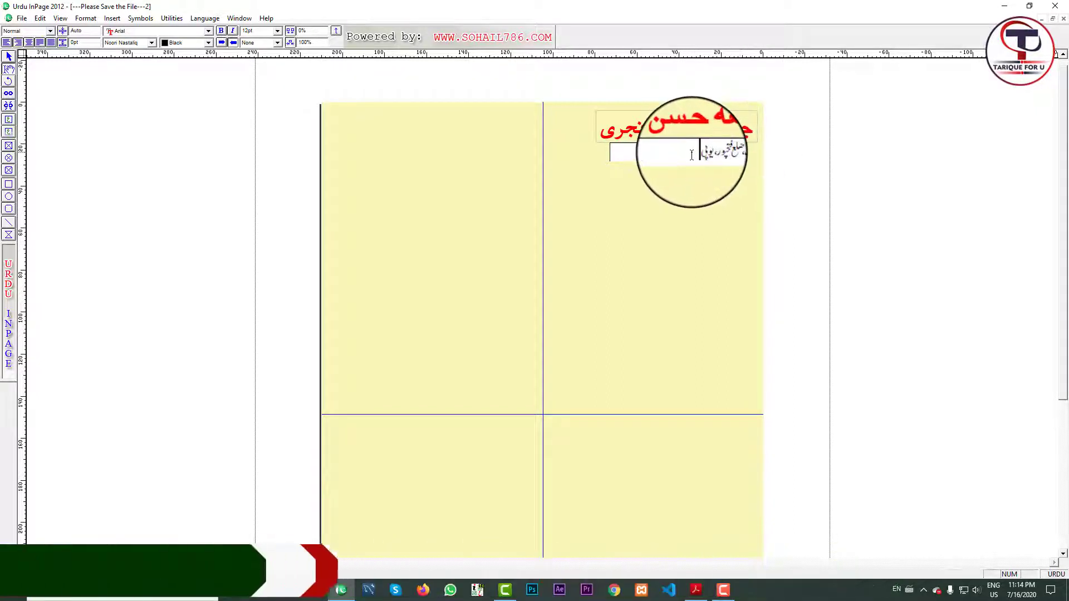
left_click_drag(697, 150, 763, 149)
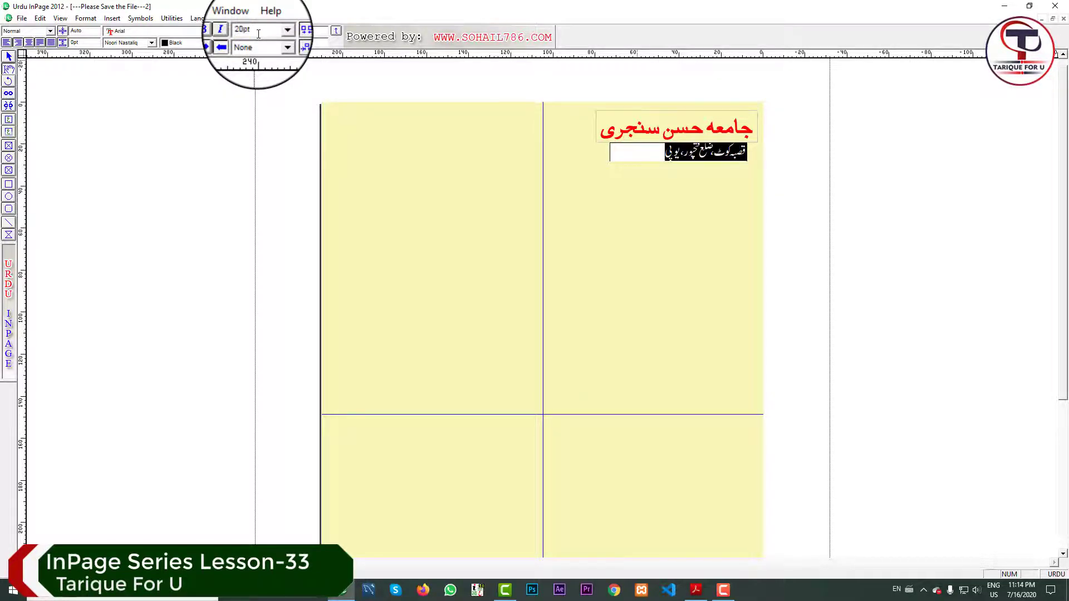
Make the address box taller to fit its text and test its position.
left_click(9, 56)
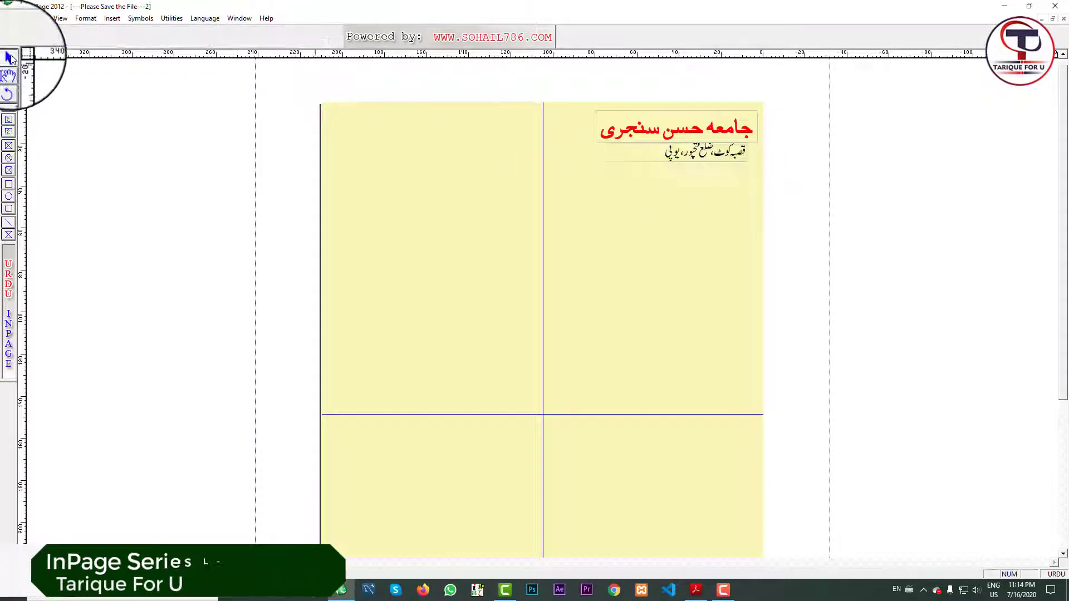
left_click(674, 155)
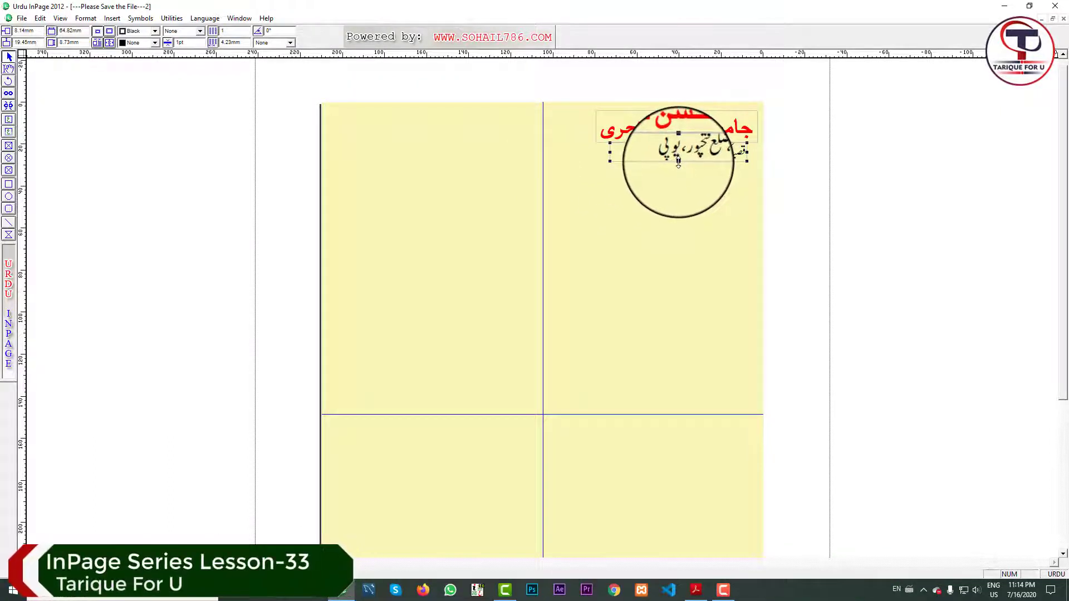
left_click_drag(678, 162, 679, 167)
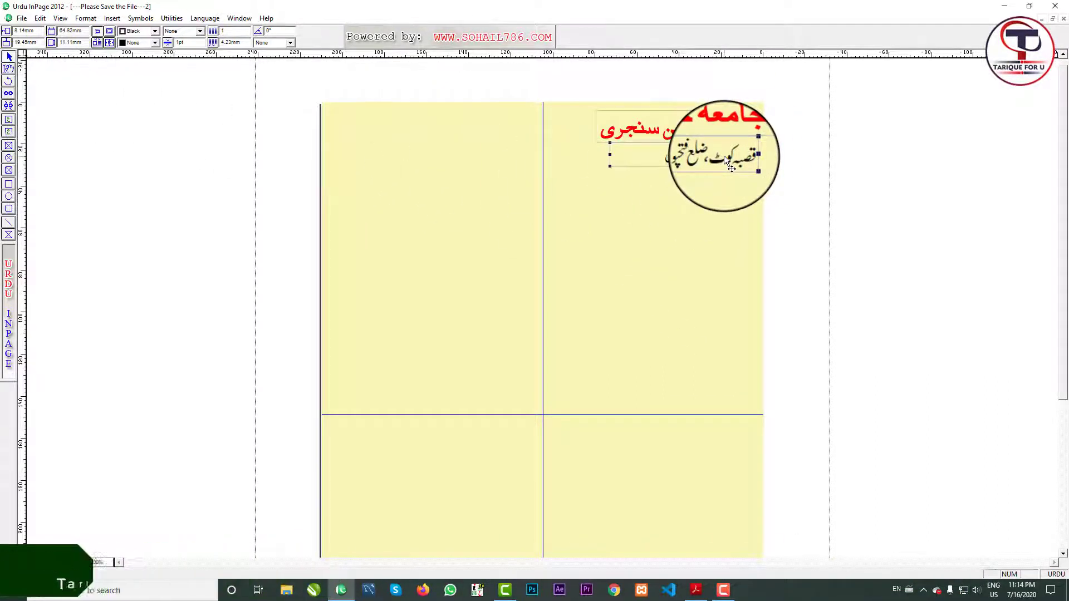
left_click(10, 69)
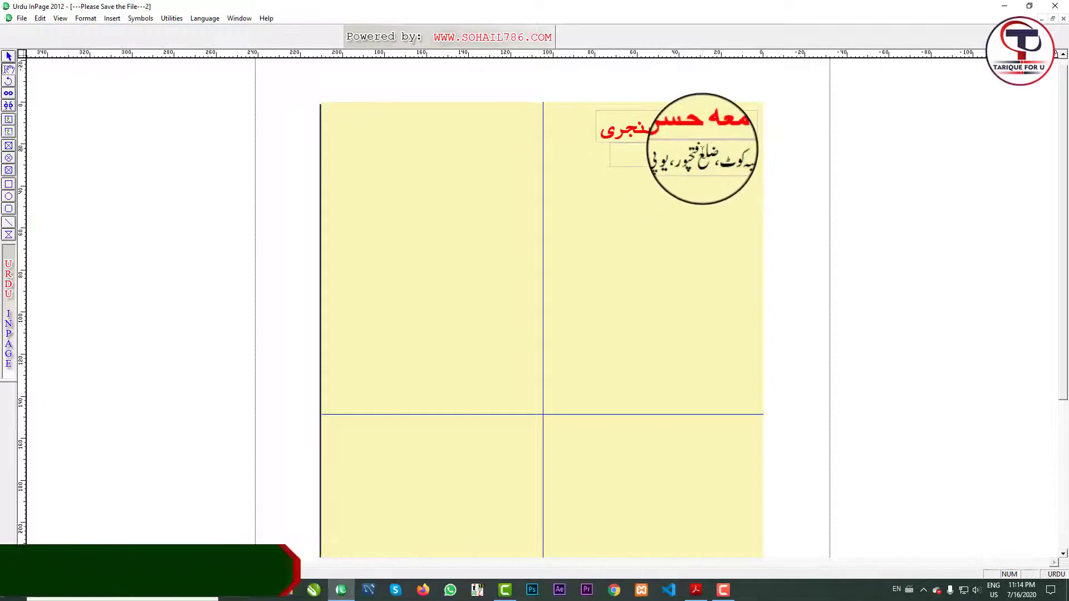
left_click(683, 162)
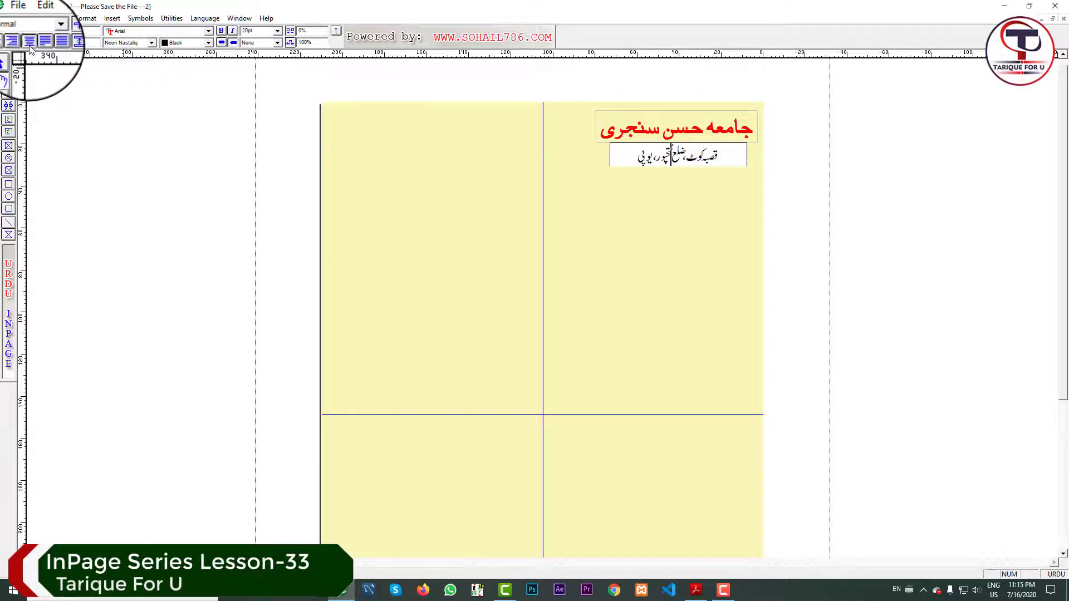
left_click(10, 57)
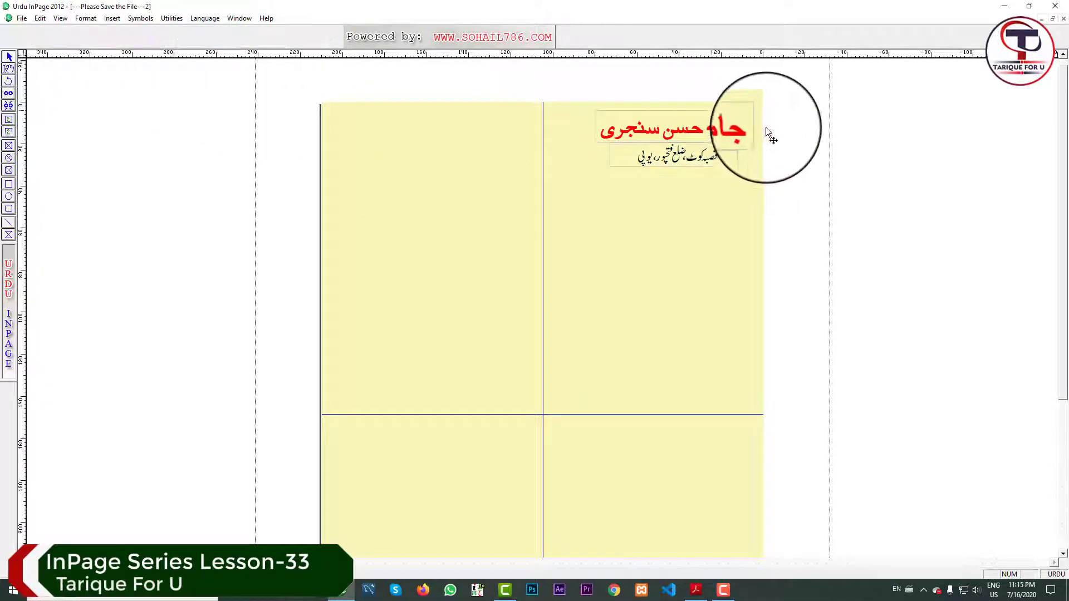
left_click(706, 153)
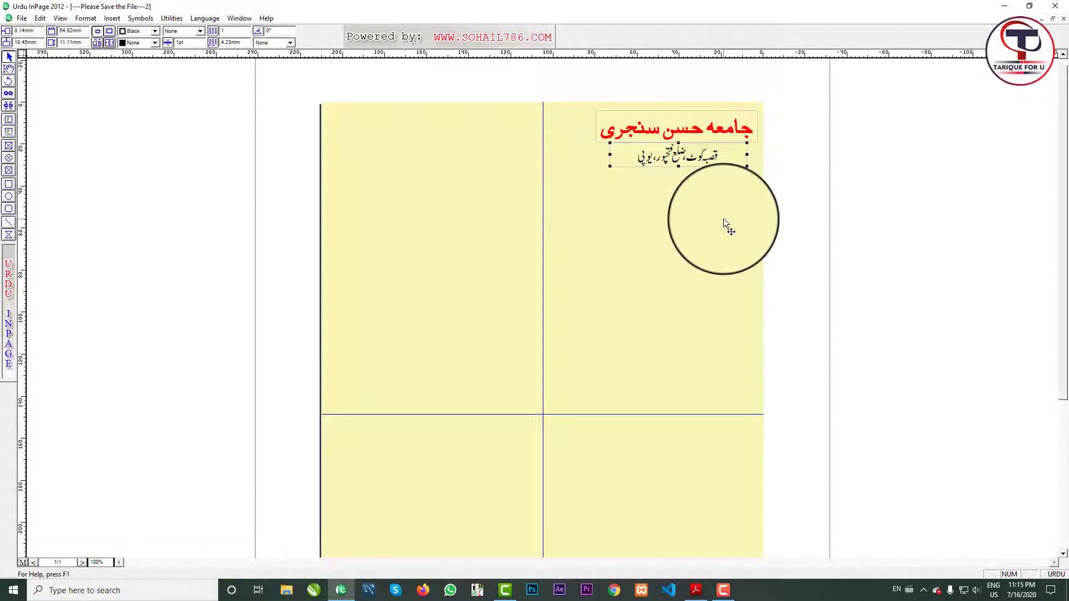
key("Up")
key("Down")
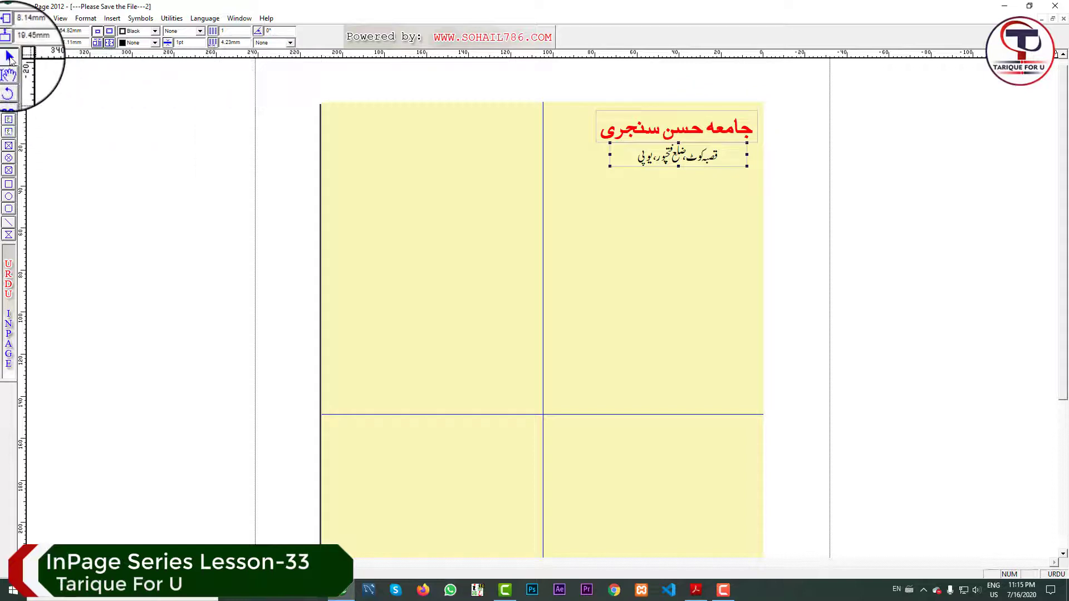
Check the heading's object and arrange options, then nudge the address box up 1 mm.
left_click(718, 119)
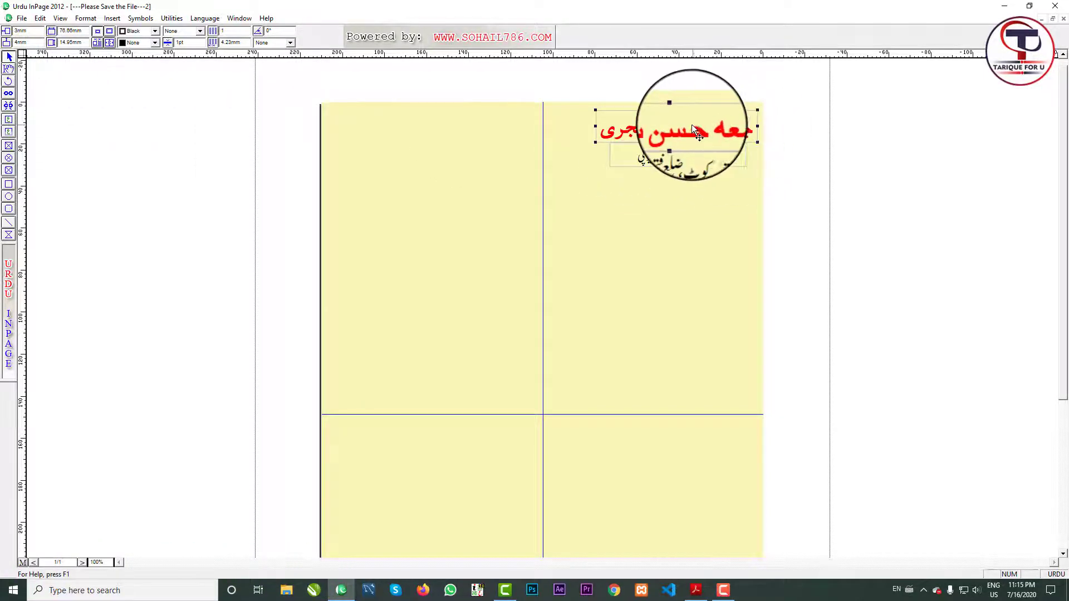
right_click(694, 130)
left_click(657, 128)
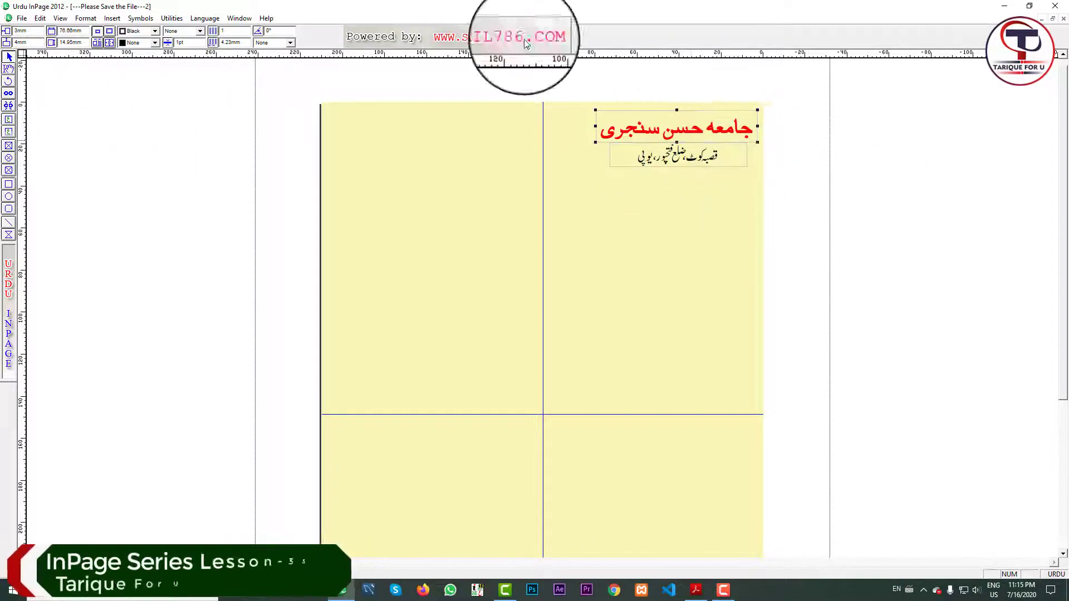
left_click(40, 18)
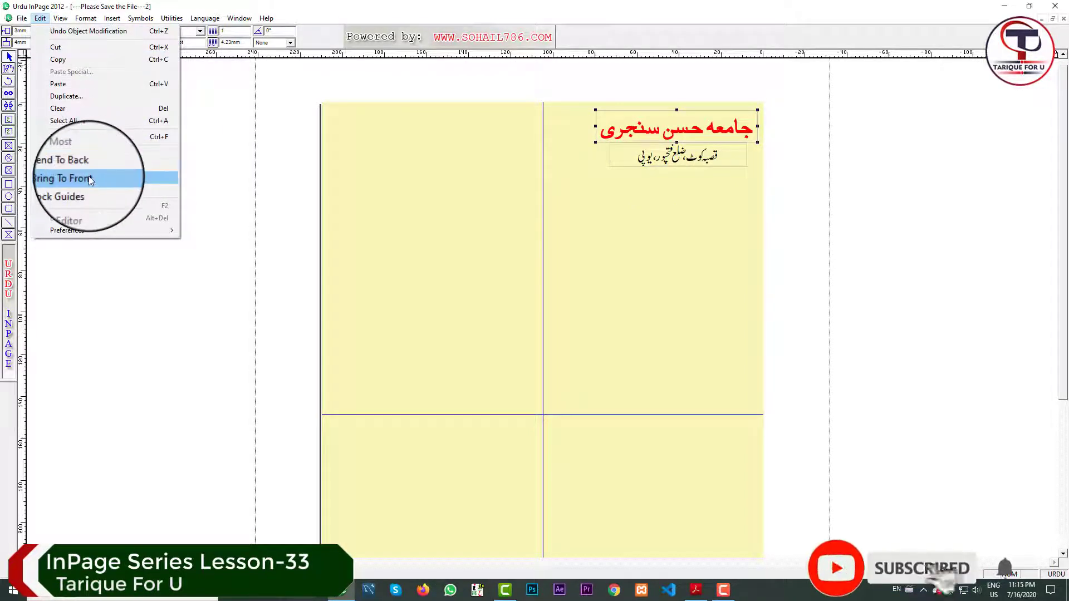
left_click(715, 157)
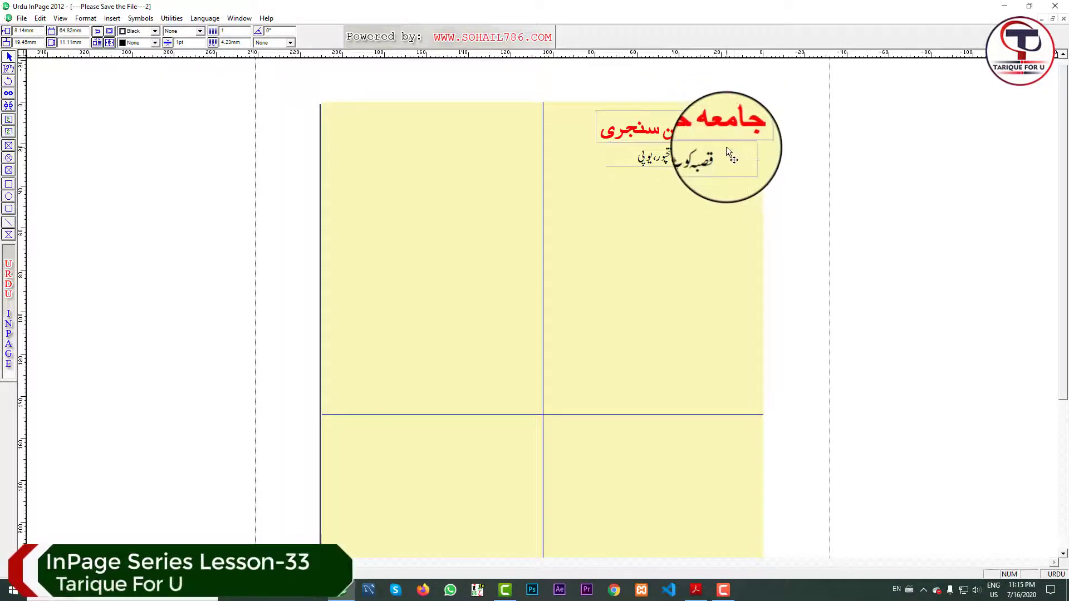
key("Up")
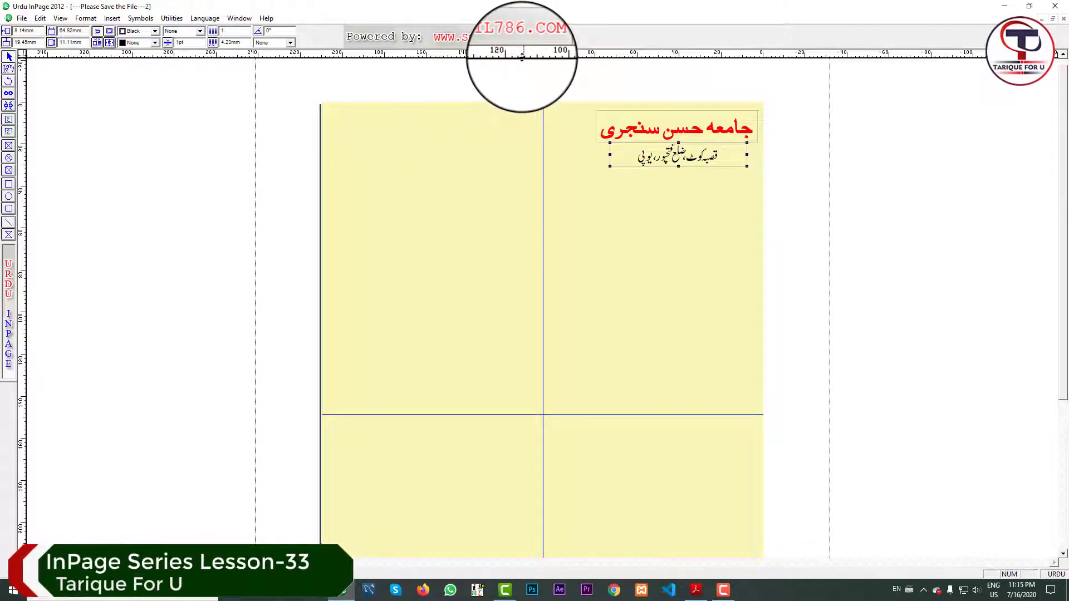
Add a guide below the header, draw a top-left text box, and switch input to English.
left_click_drag(522, 57, 533, 152)
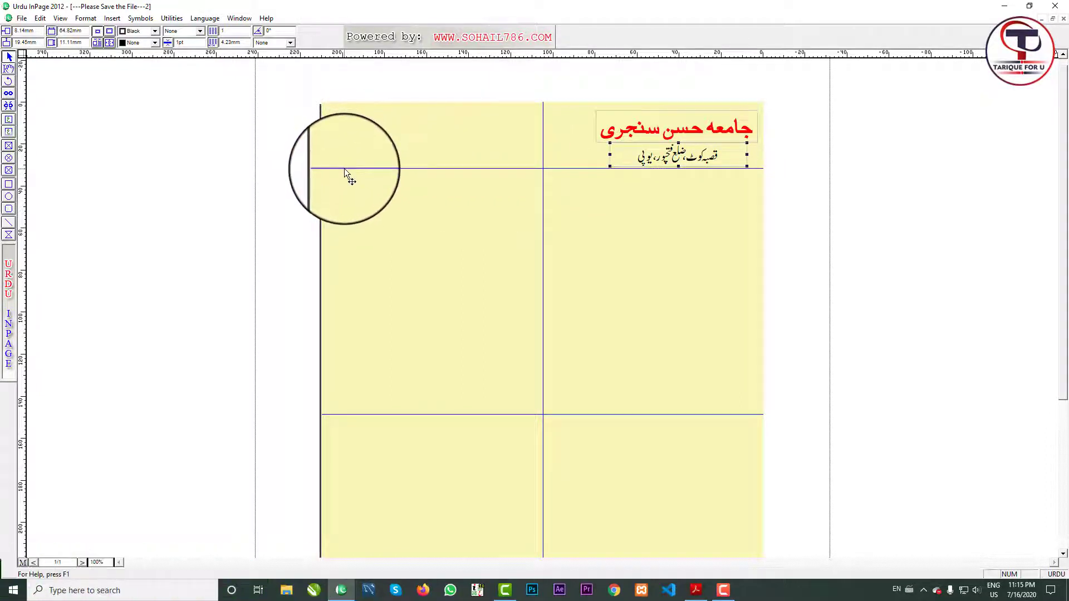
left_click(9, 122)
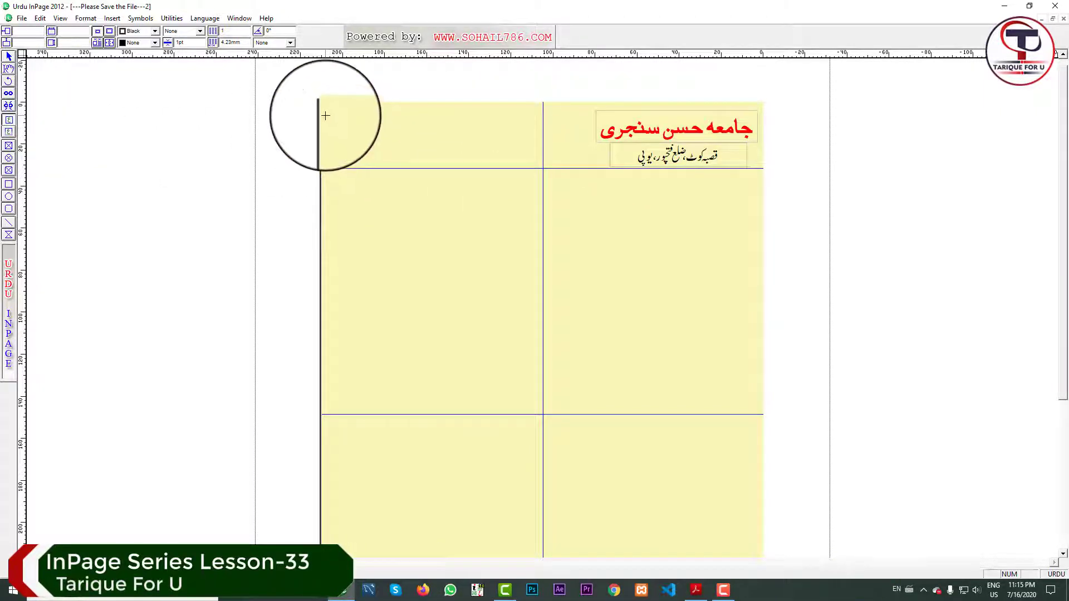
left_click_drag(326, 115, 510, 141)
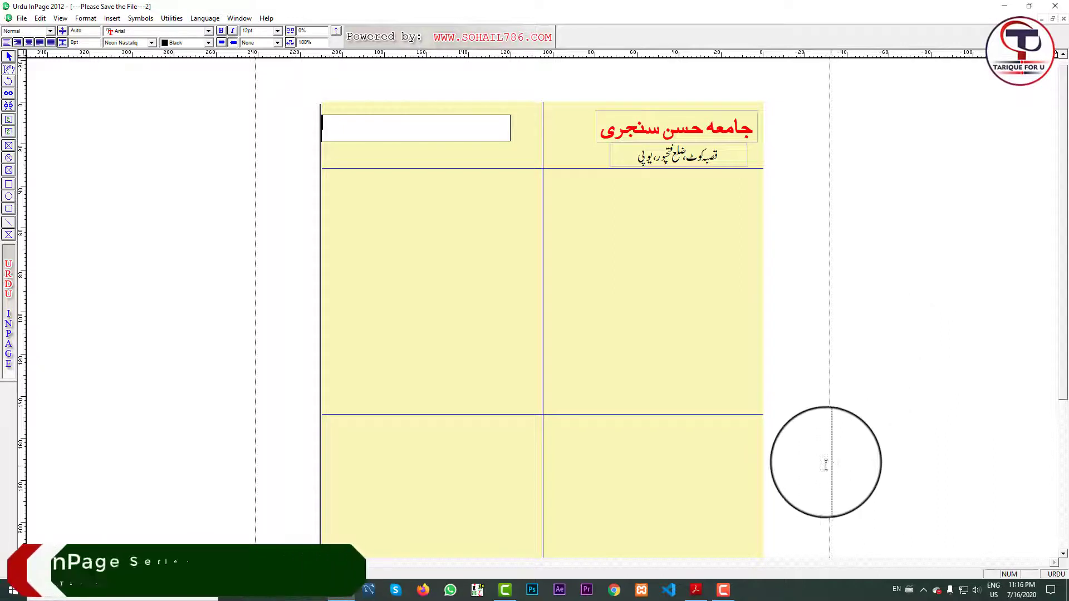
left_click(1050, 576)
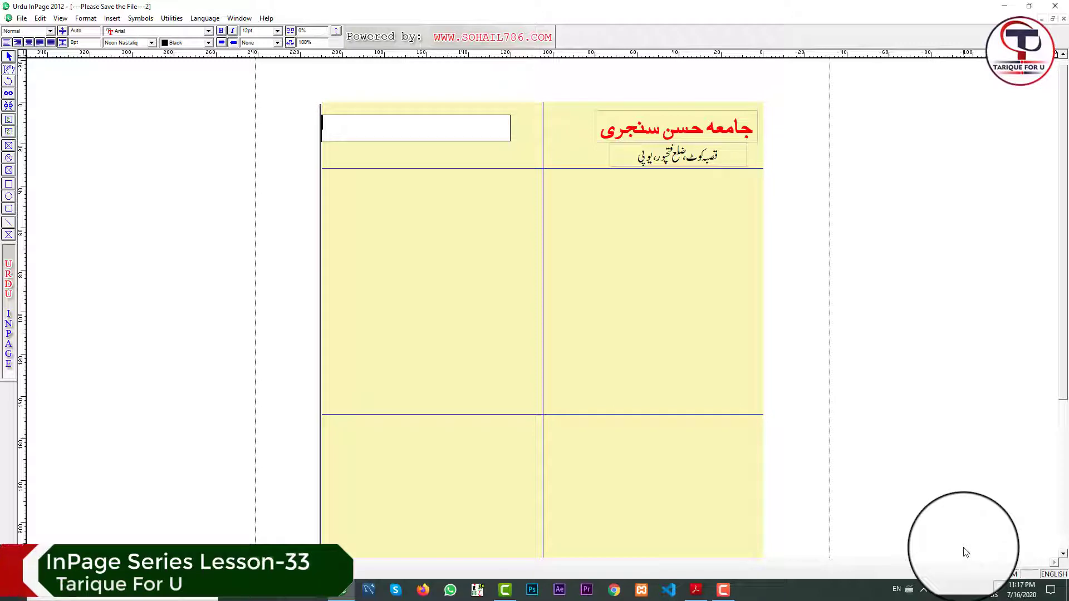
Enter the English name Jamia Hasan Sanjari at 26pt and centre it in its box.
type("Jamia ")
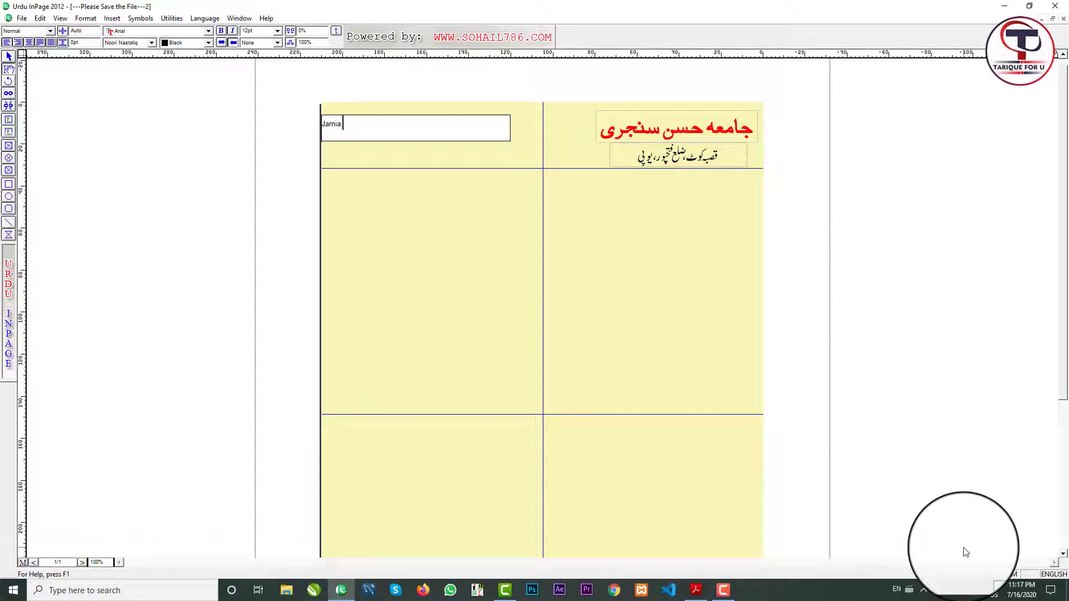
type("Hasas")
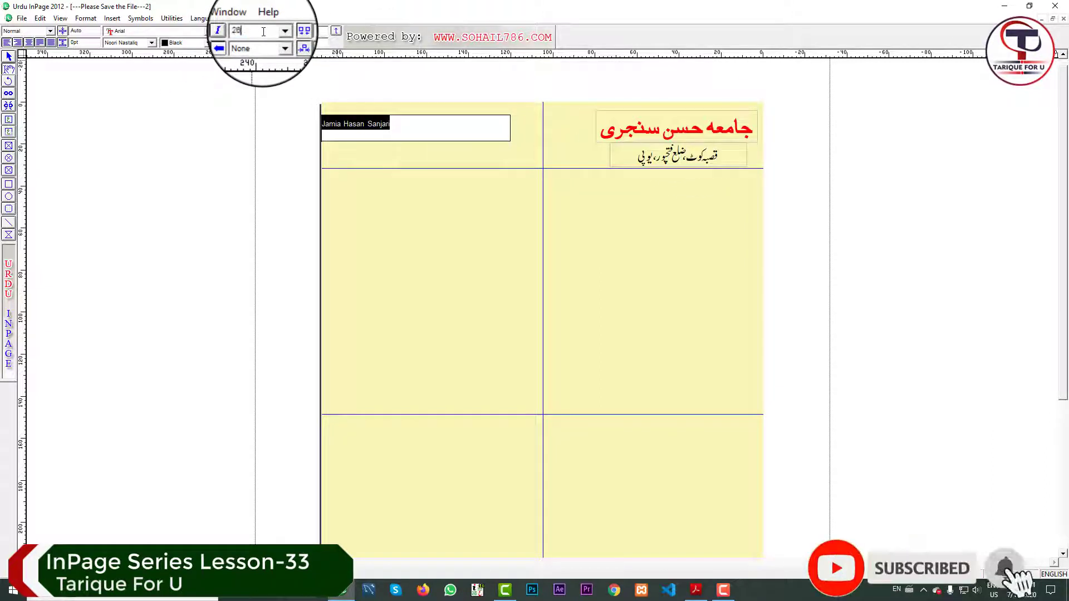
key("Return")
left_click(205, 32)
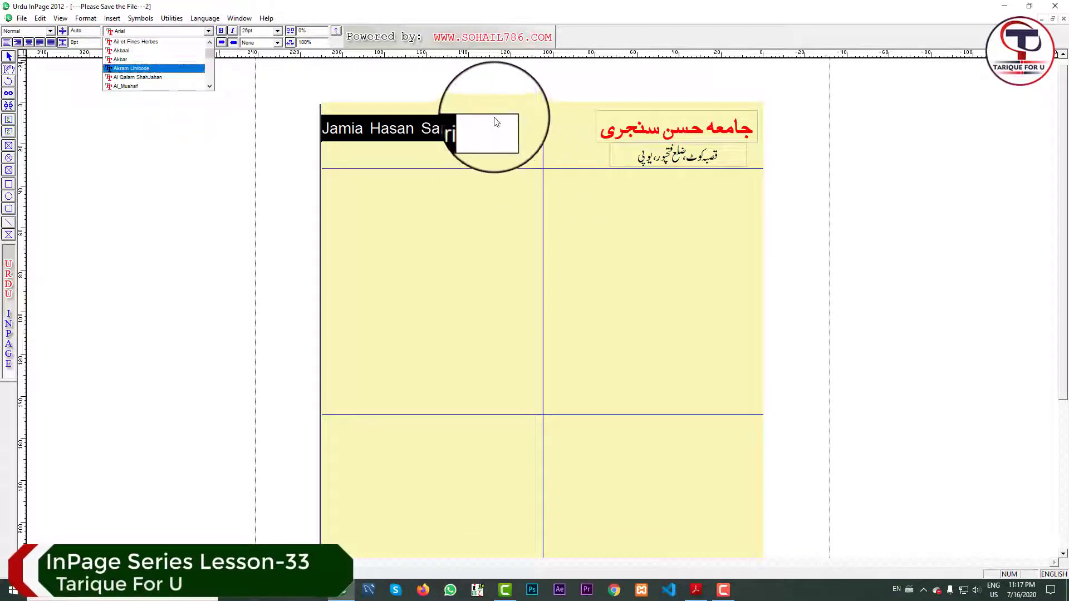
left_click(478, 131)
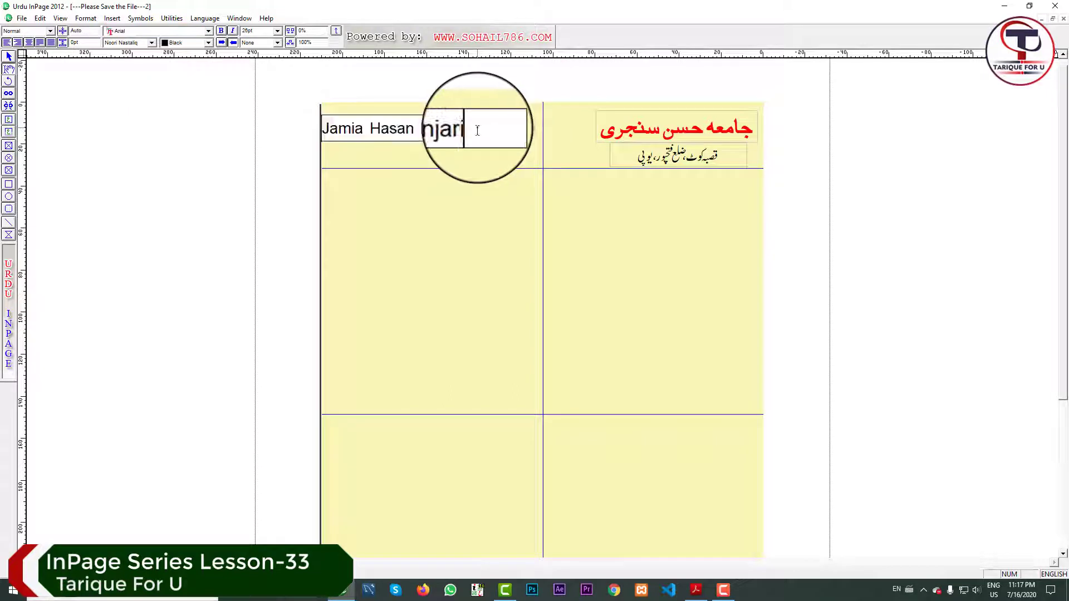
left_click_drag(478, 131, 316, 116)
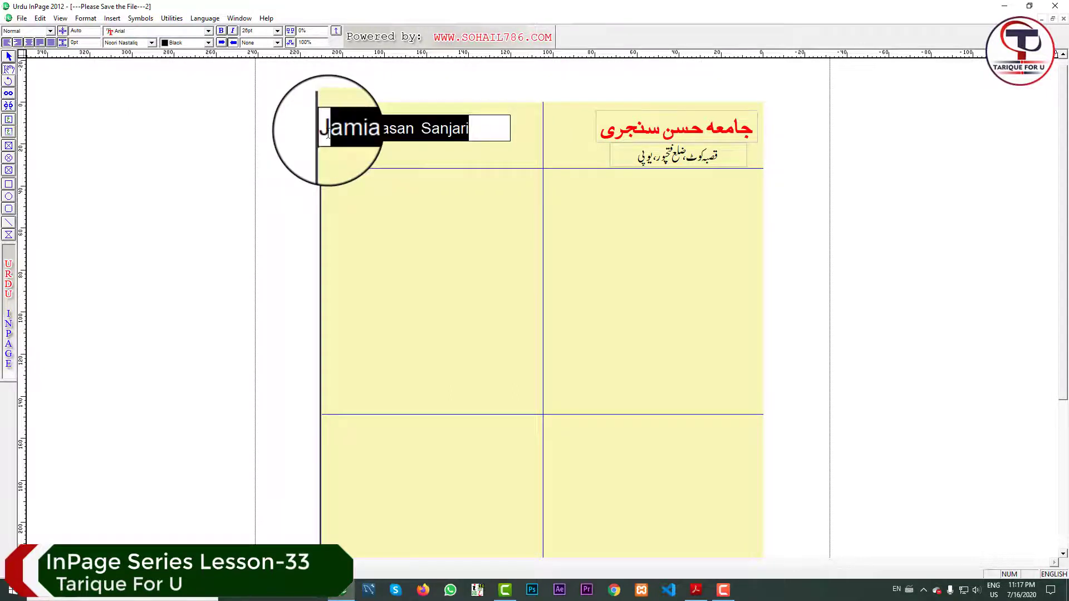
left_click(30, 44)
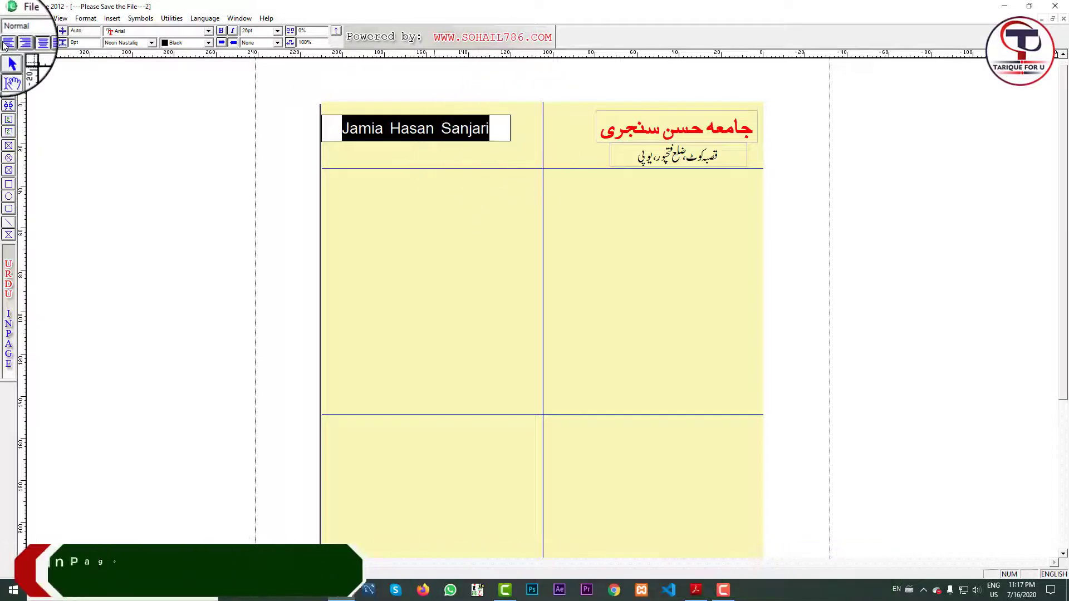
Colour the whole English name Jamia Hasan Sanjari red.
left_click(9, 57)
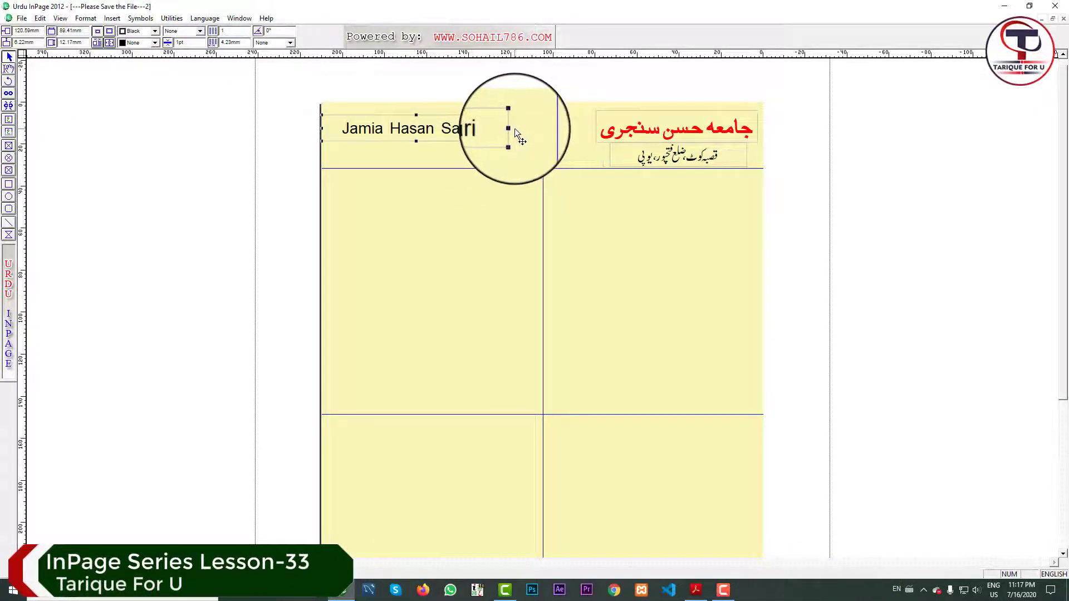
left_click(9, 69)
left_click_drag(487, 128, 331, 129)
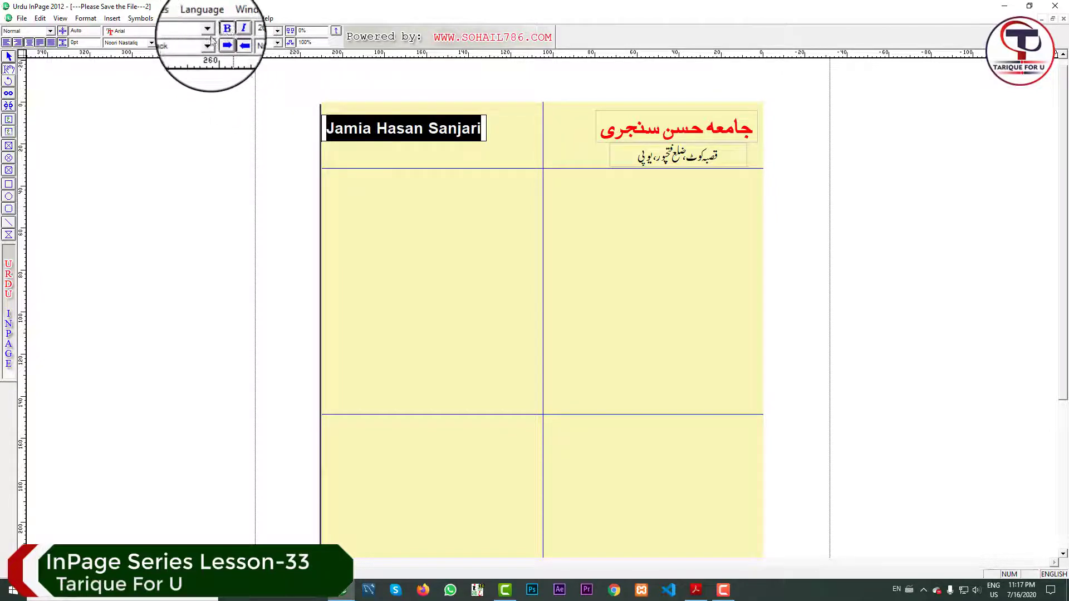
left_click(184, 43)
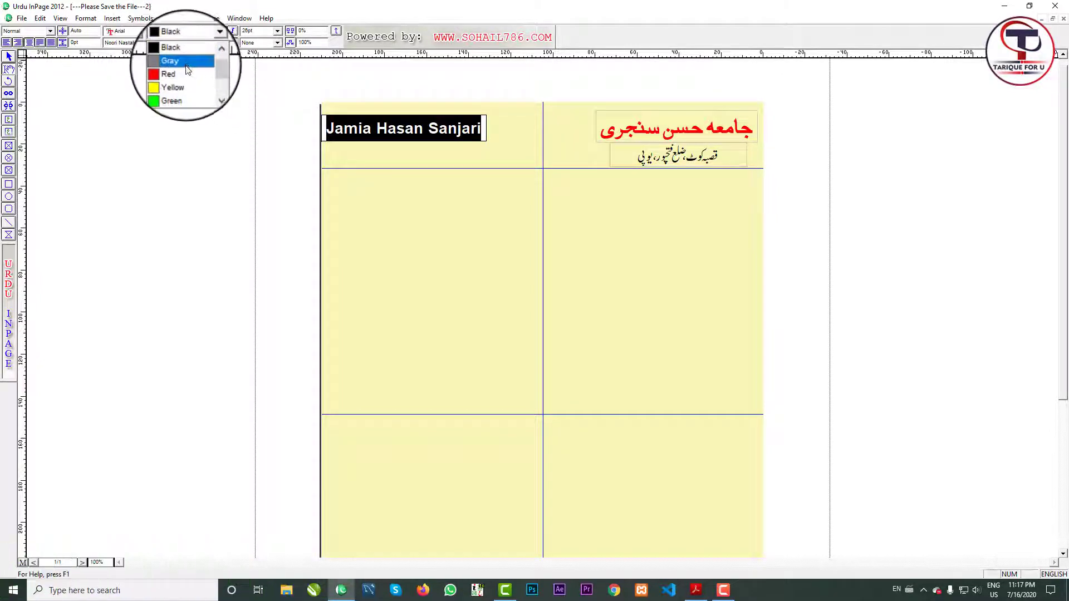
left_click(183, 74)
left_click(457, 129)
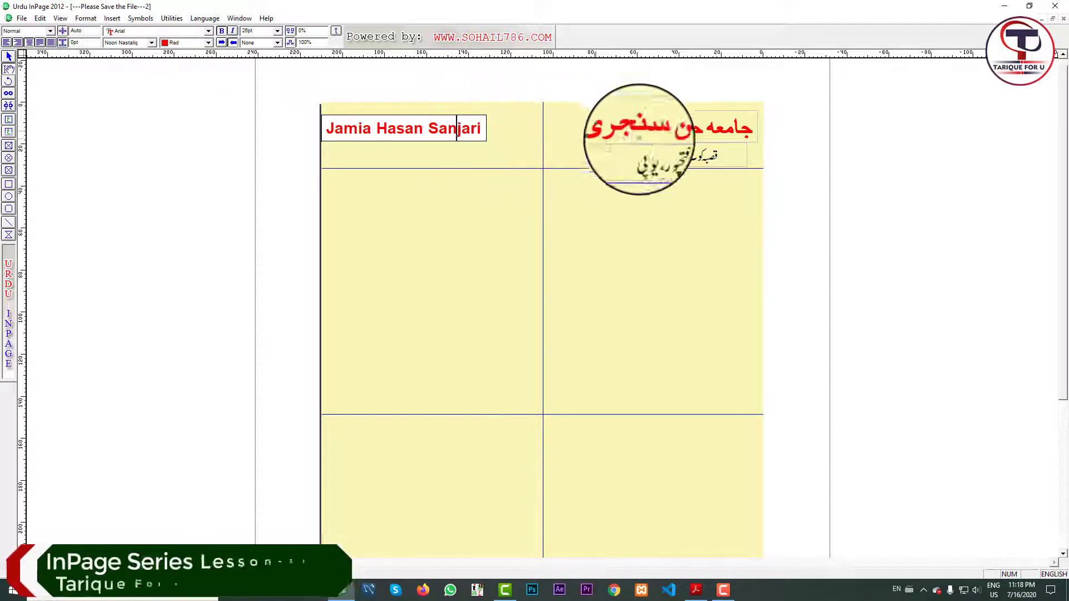
left_click(9, 57)
left_click(8, 120)
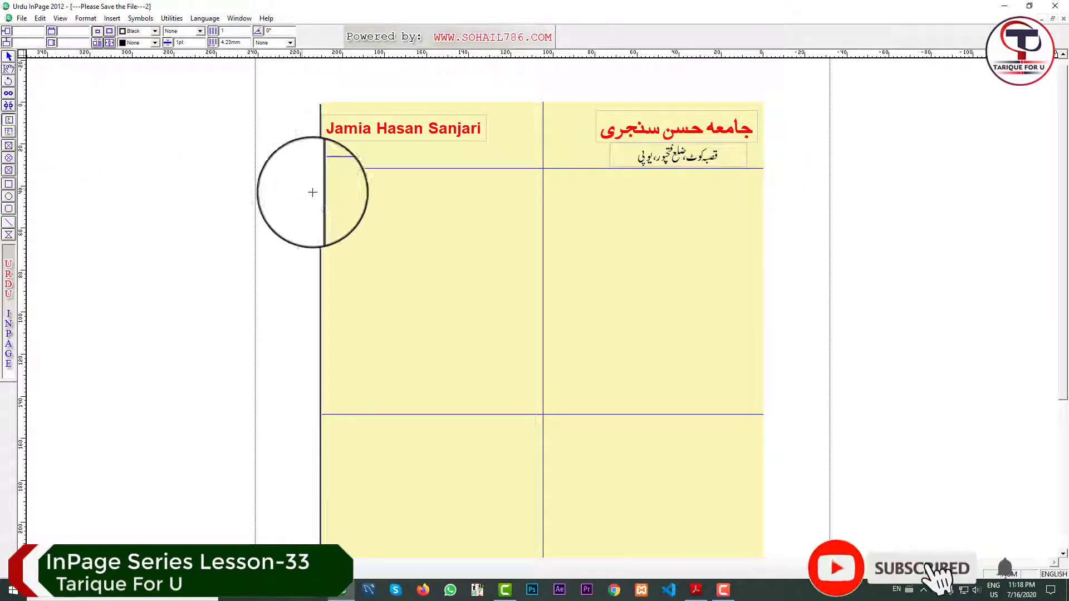
mouse_move(335, 136)
left_mouse_down()
mouse_move(476, 166)
mouse_move(465, 163)
left_mouse_up()
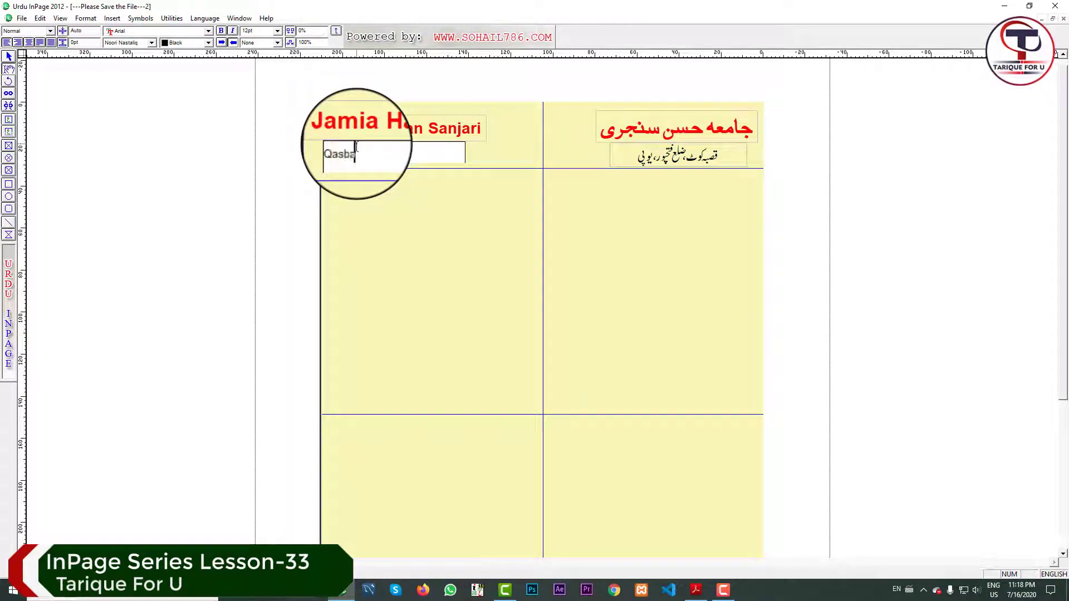
type("Qasba Kot,")
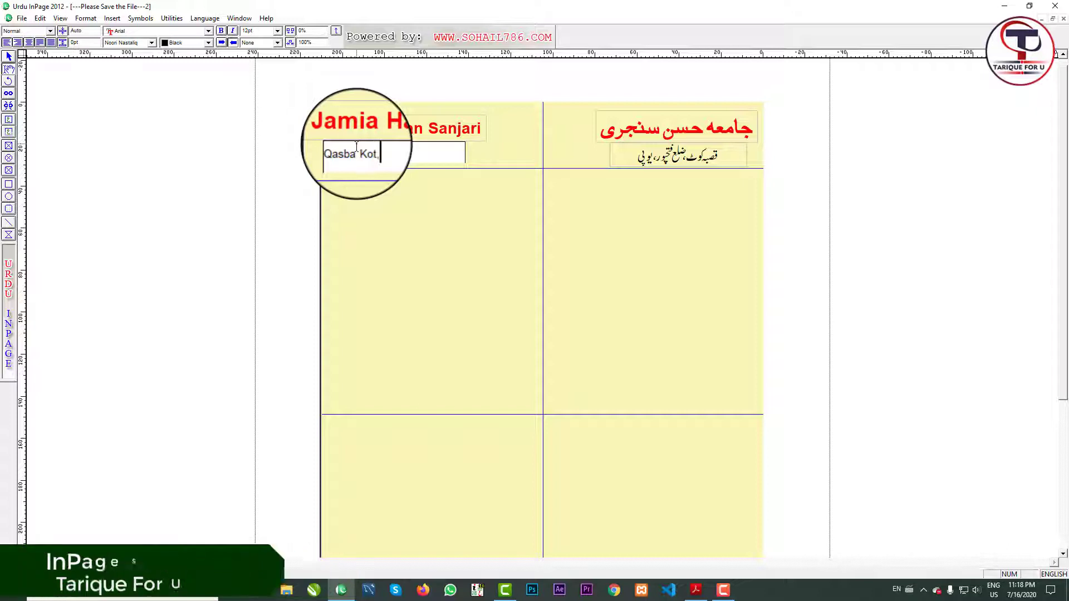
type(" Dist")
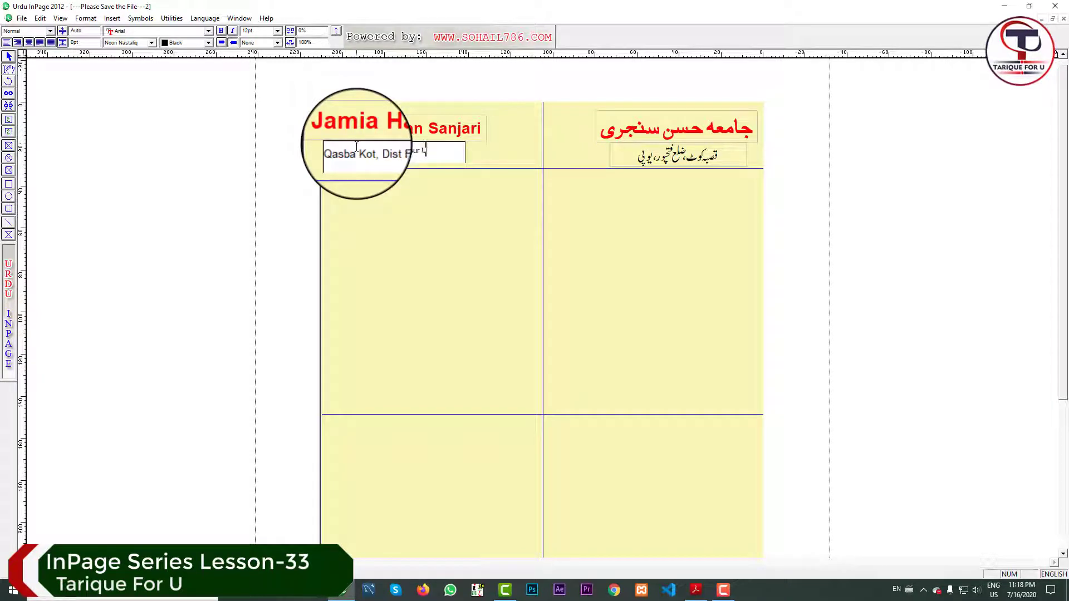
type("Fateh pur UP")
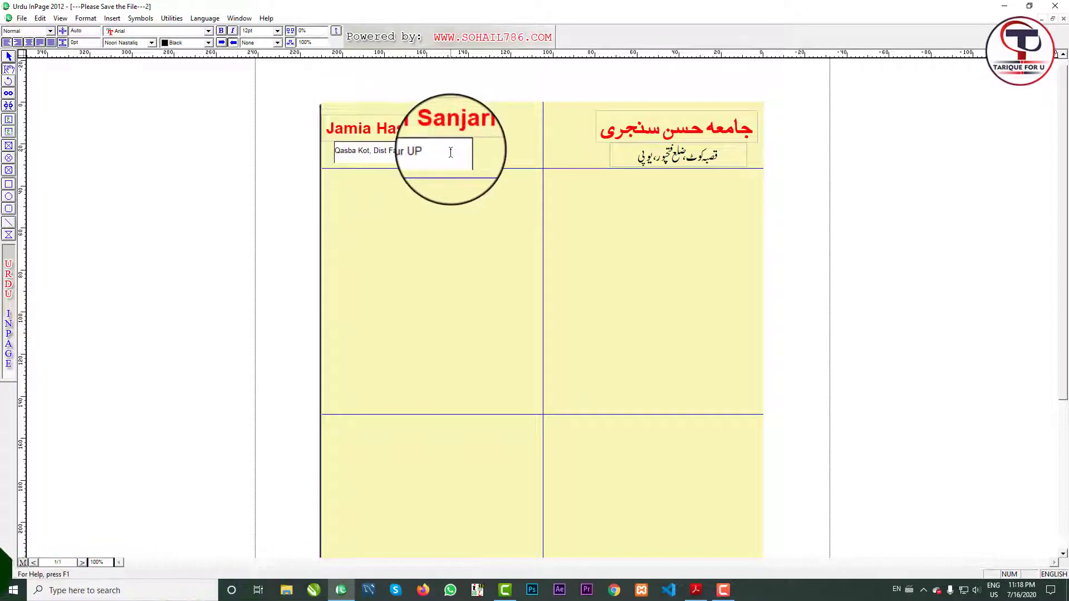
left_click(18, 41)
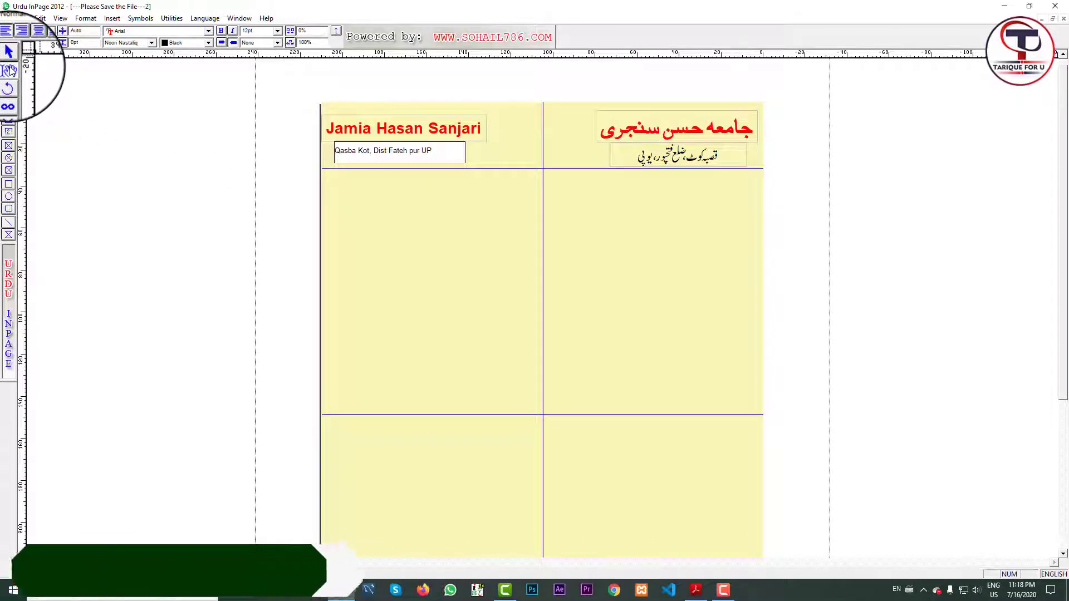
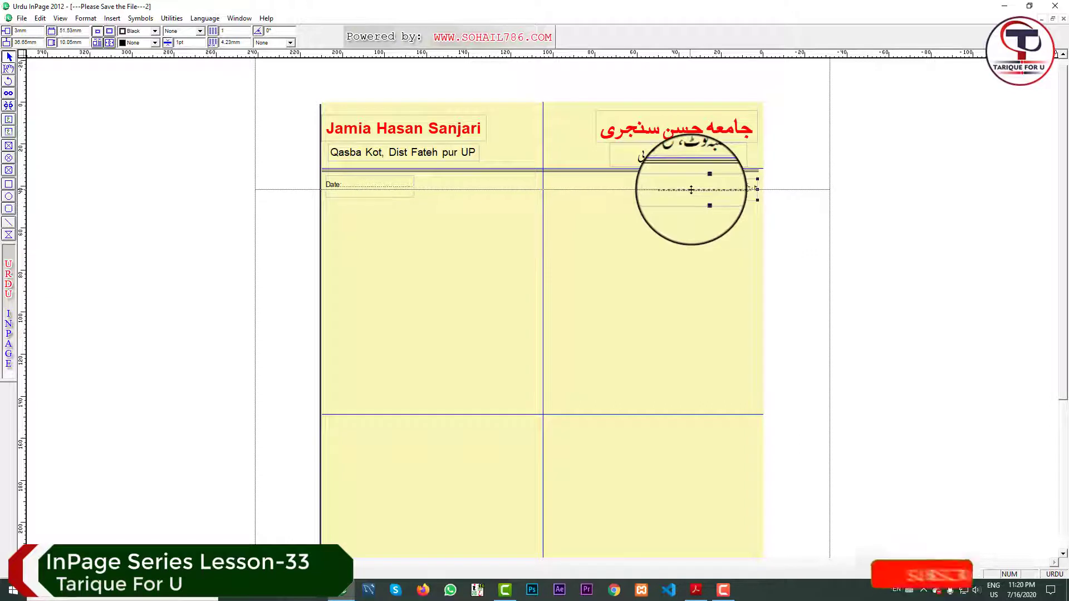
Check the English Date line box beside the Urdu date line, then deselect it.
left_click(354, 175)
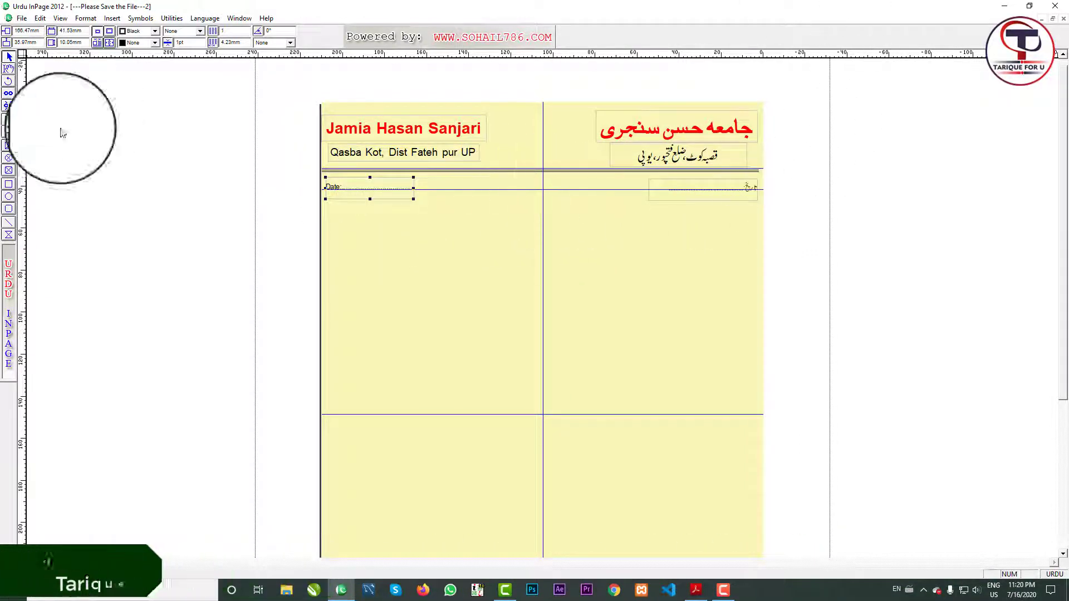
left_click(200, 162)
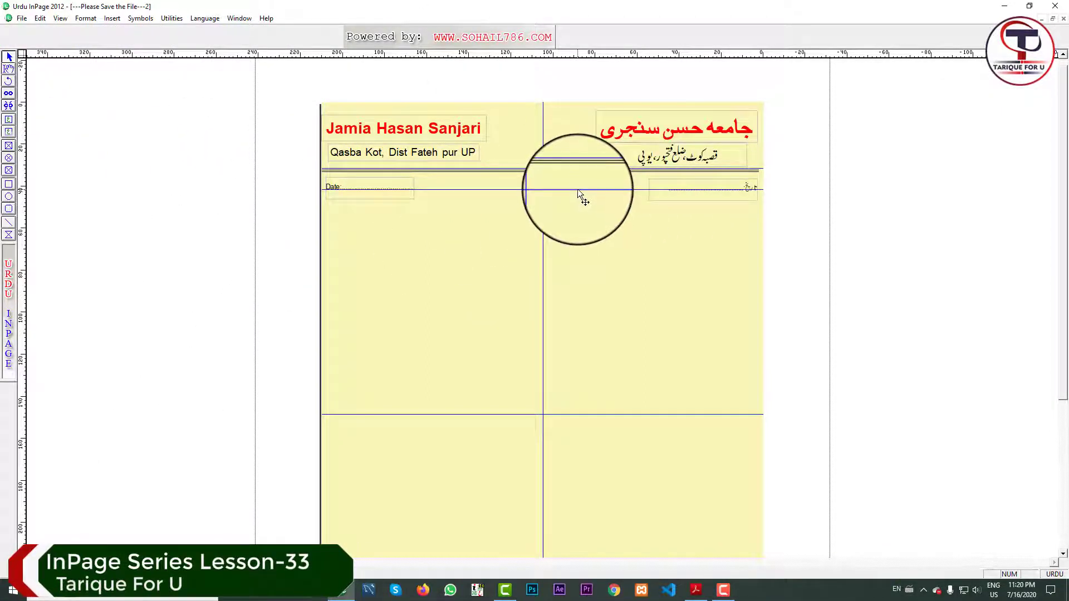
Drag the horizontal guide through the Date lines onto the ruler to delete it.
left_click_drag(577, 190, 585, 51)
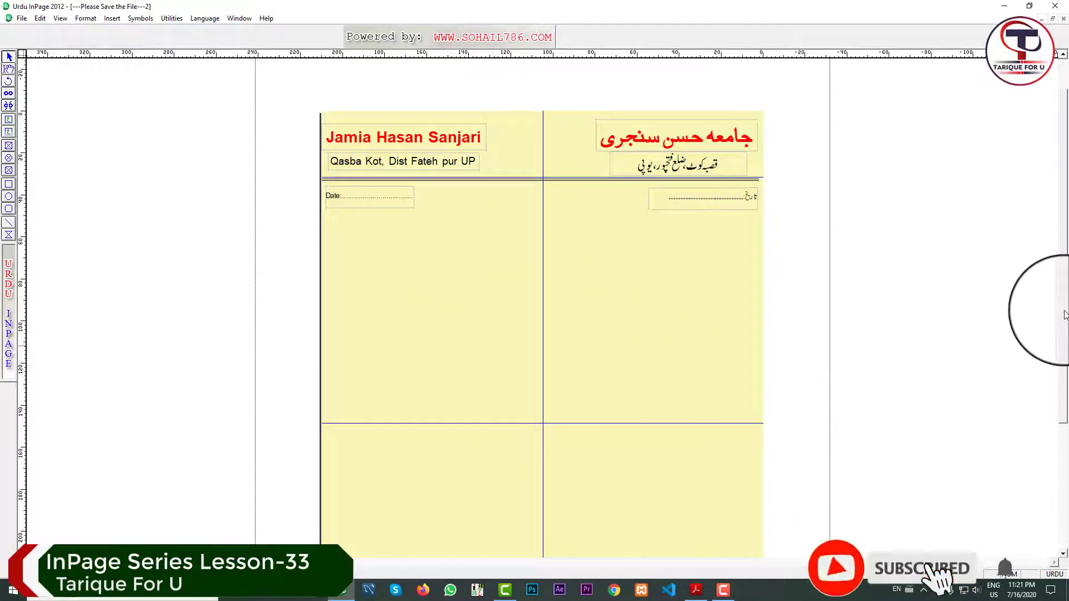
scroll(418, 262, "down", 1)
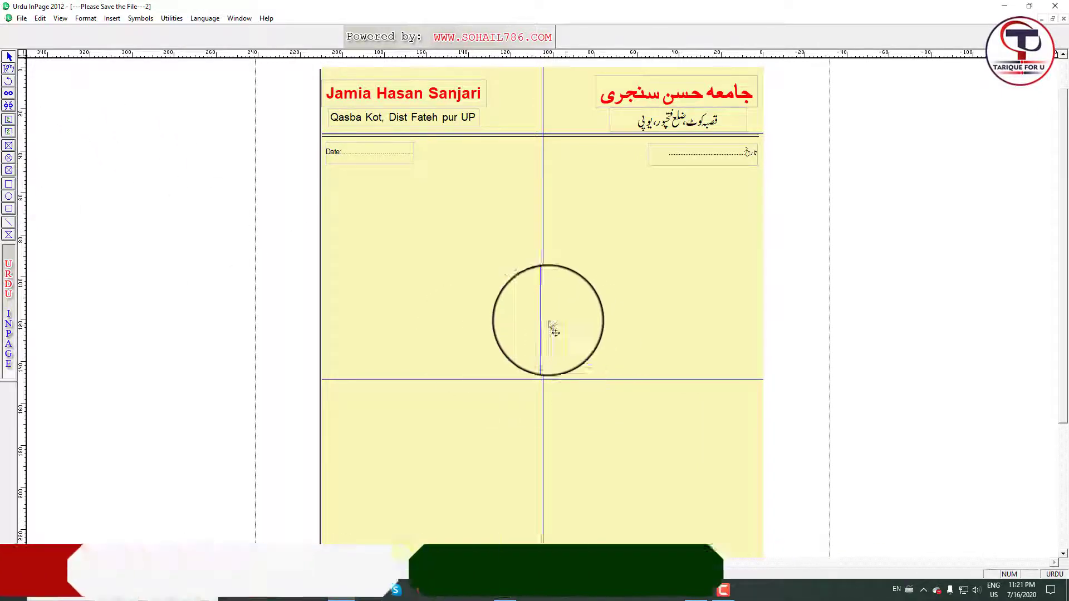
Draw a large circular picture frame at the page centre and open Import Picture for it.
left_click(8, 159)
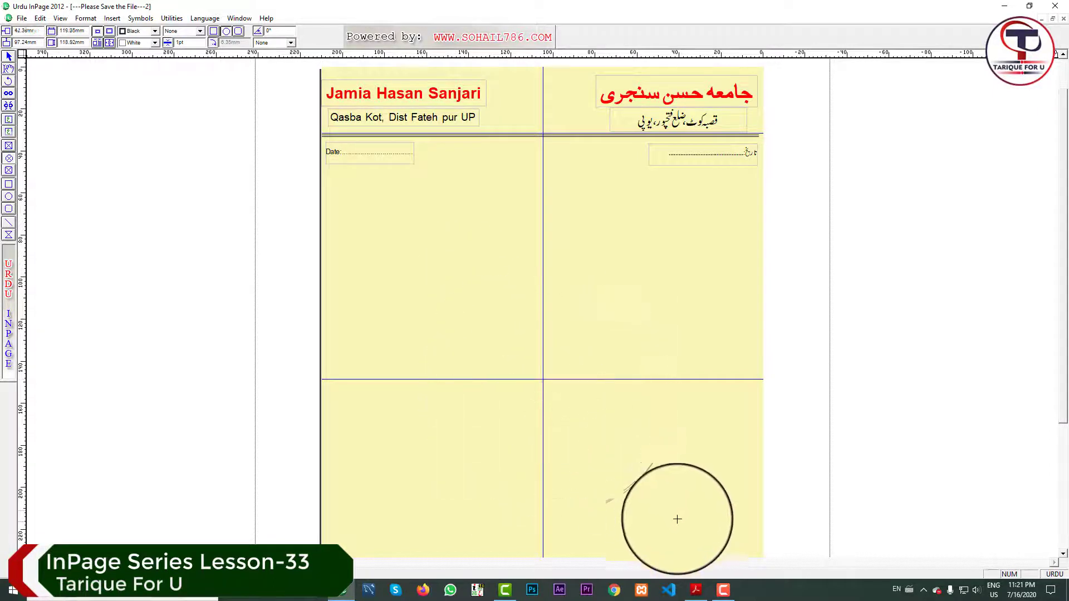
left_click_drag(686, 534, 686, 534)
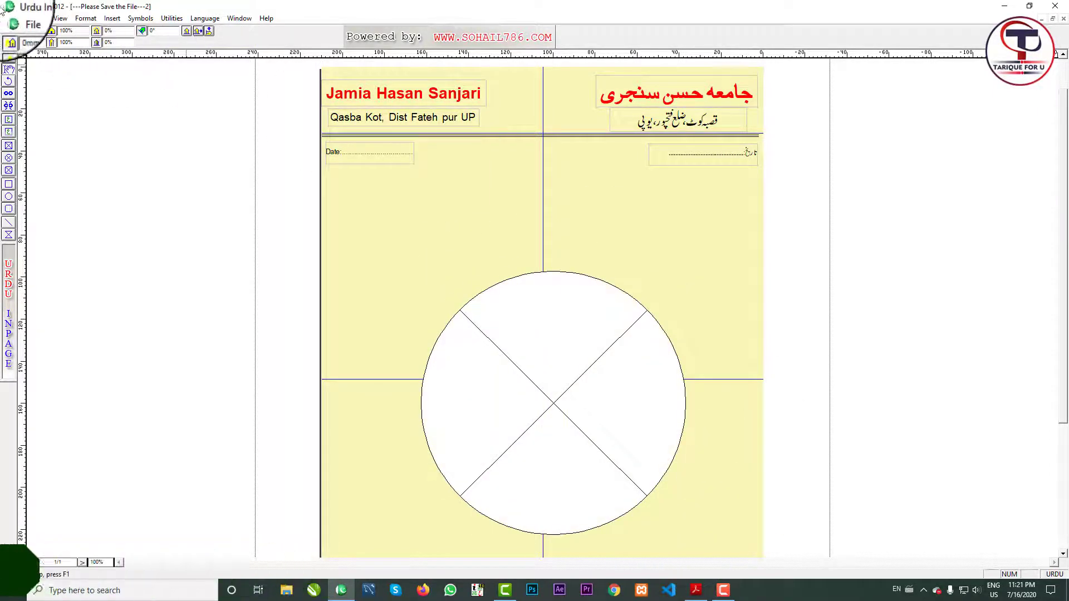
left_click(9, 70)
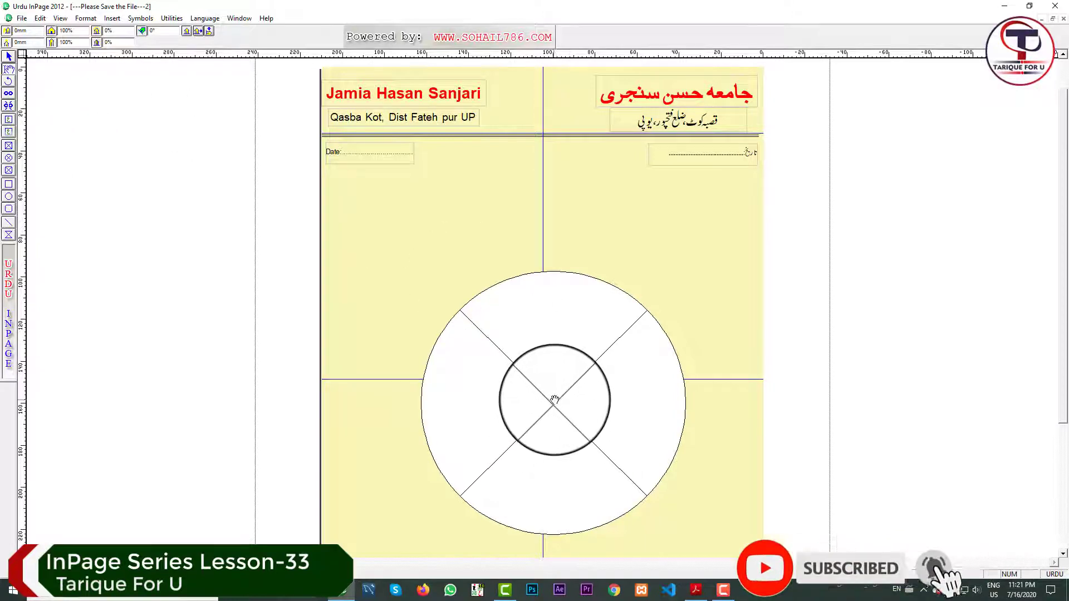
double_click(554, 401)
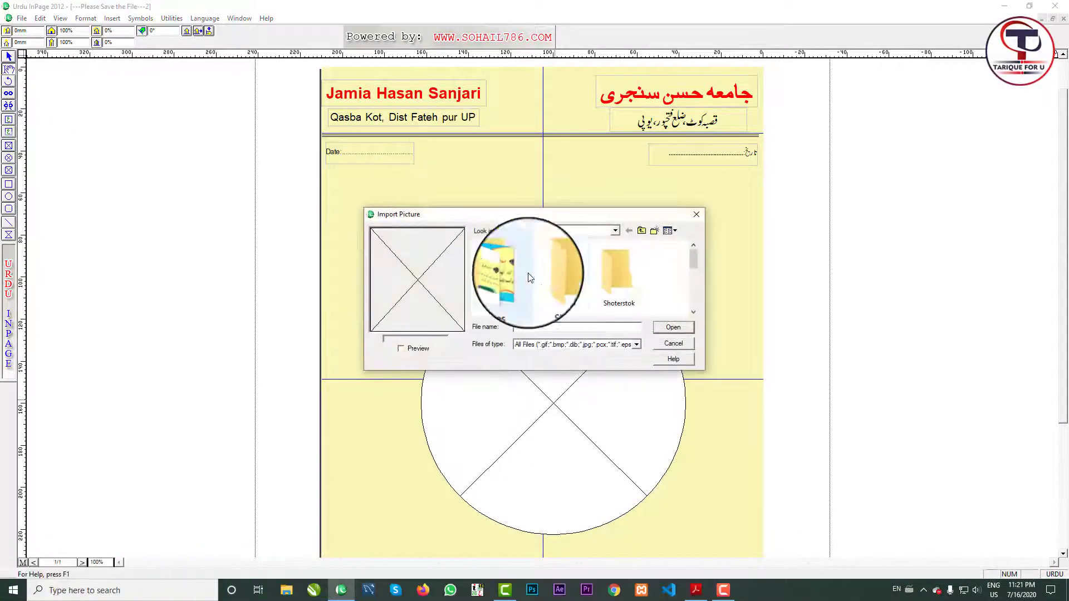
Import logo-intro from Tarique anwar UTube-Material > Images into the circular frame.
left_click(693, 313)
left_click(697, 312)
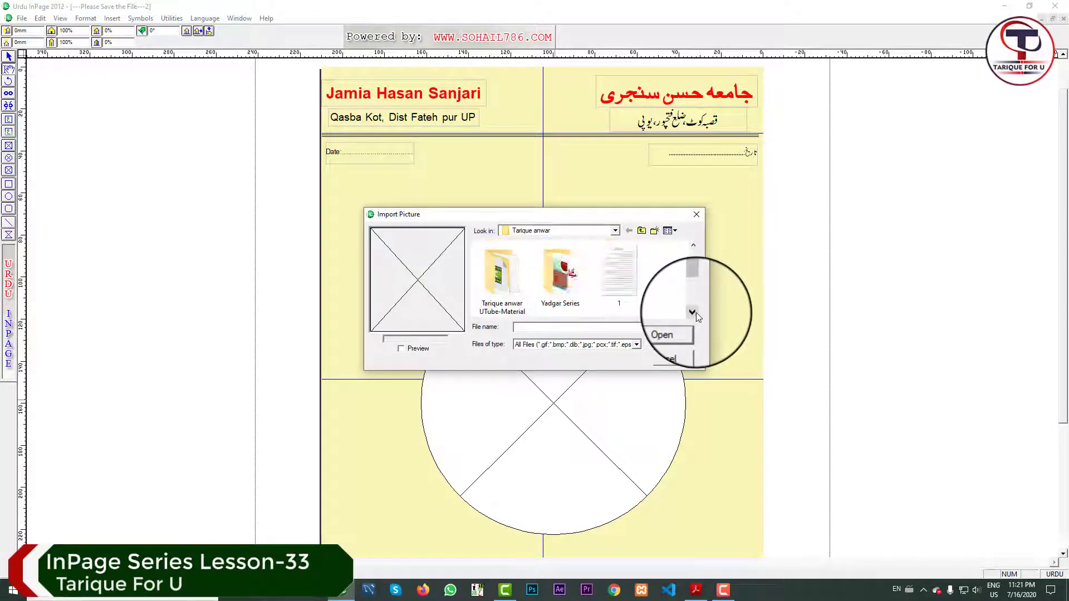
left_click(692, 250)
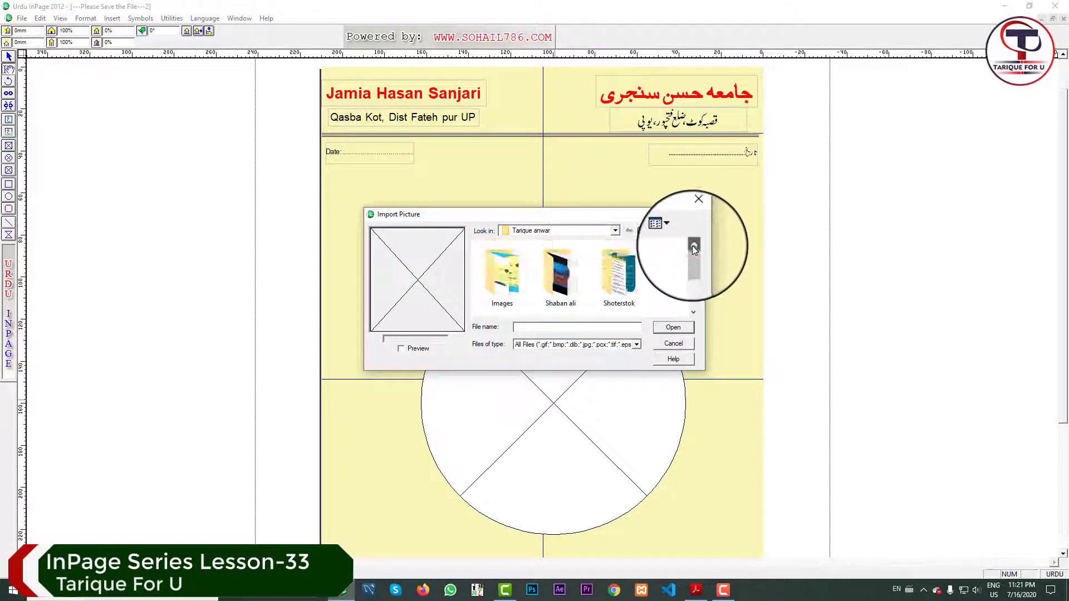
left_click(693, 312)
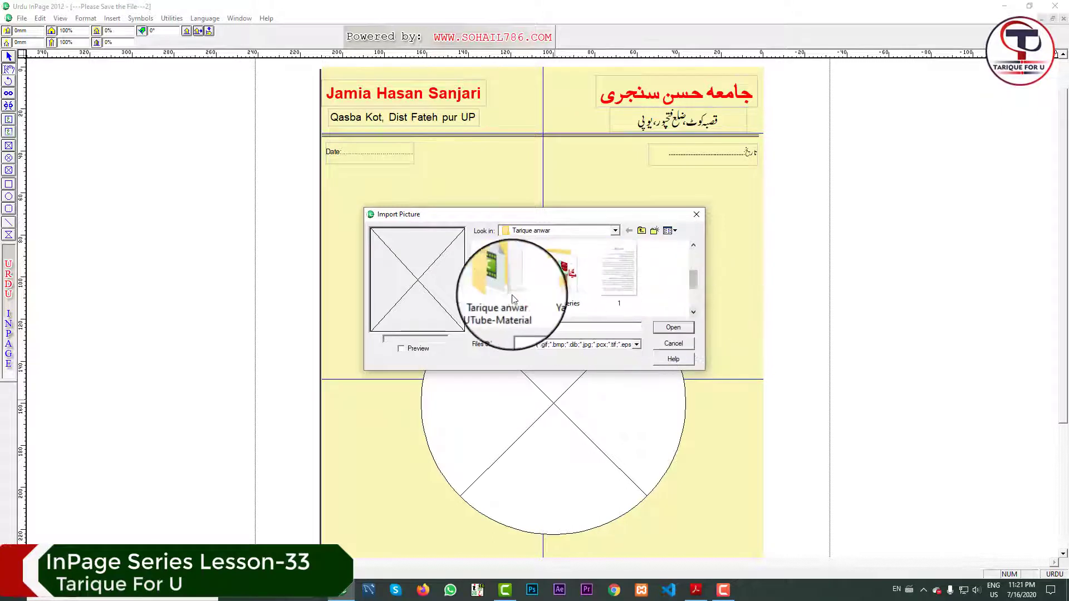
double_click(502, 273)
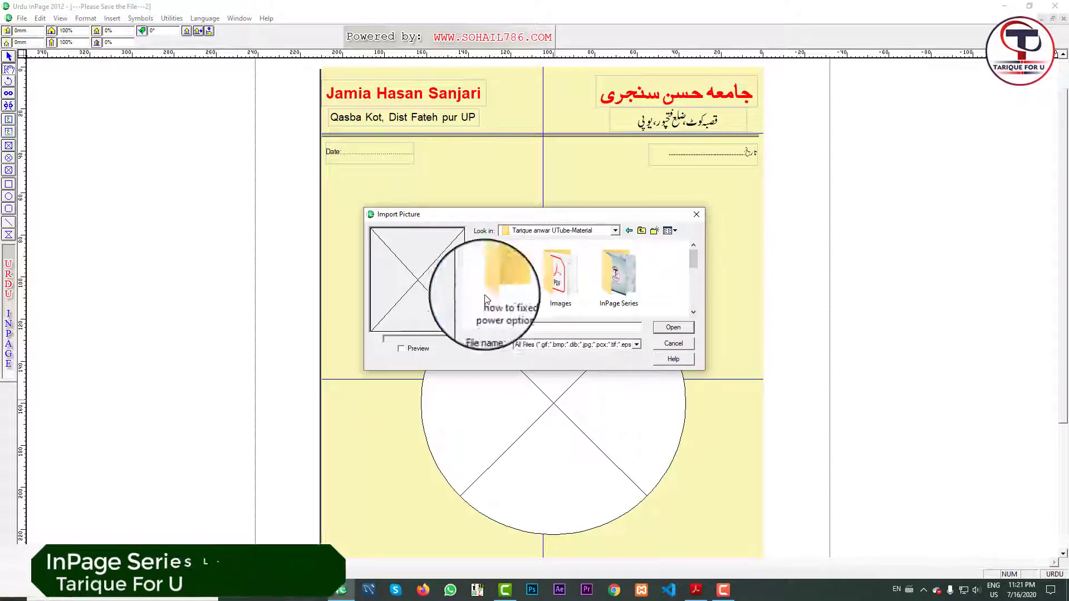
double_click(566, 280)
scroll(604, 295, "down", 5)
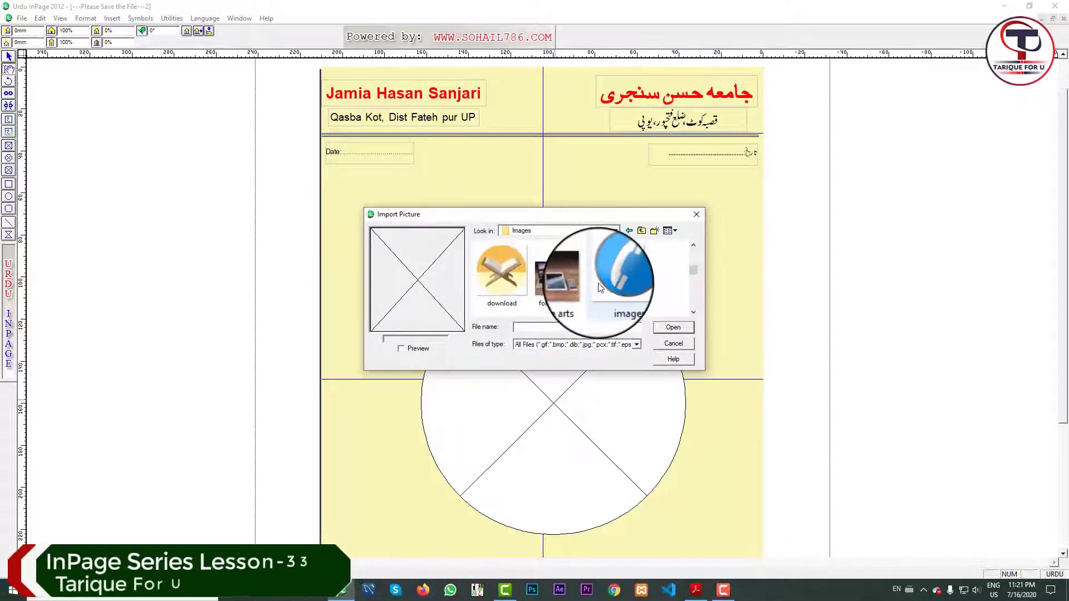
scroll(601, 288, "up", 1)
left_click(561, 269)
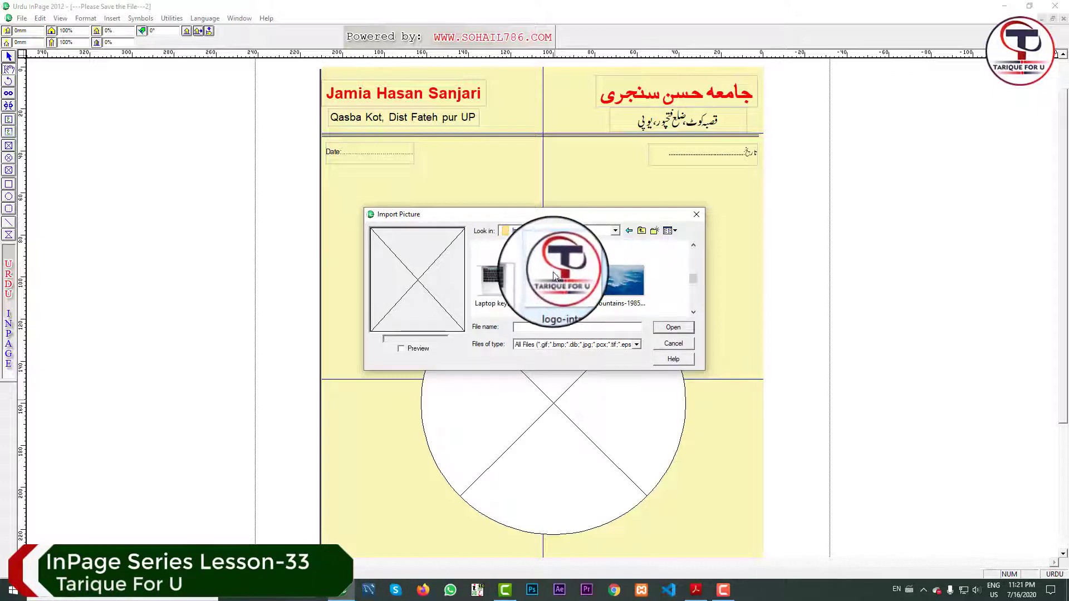
left_click(674, 328)
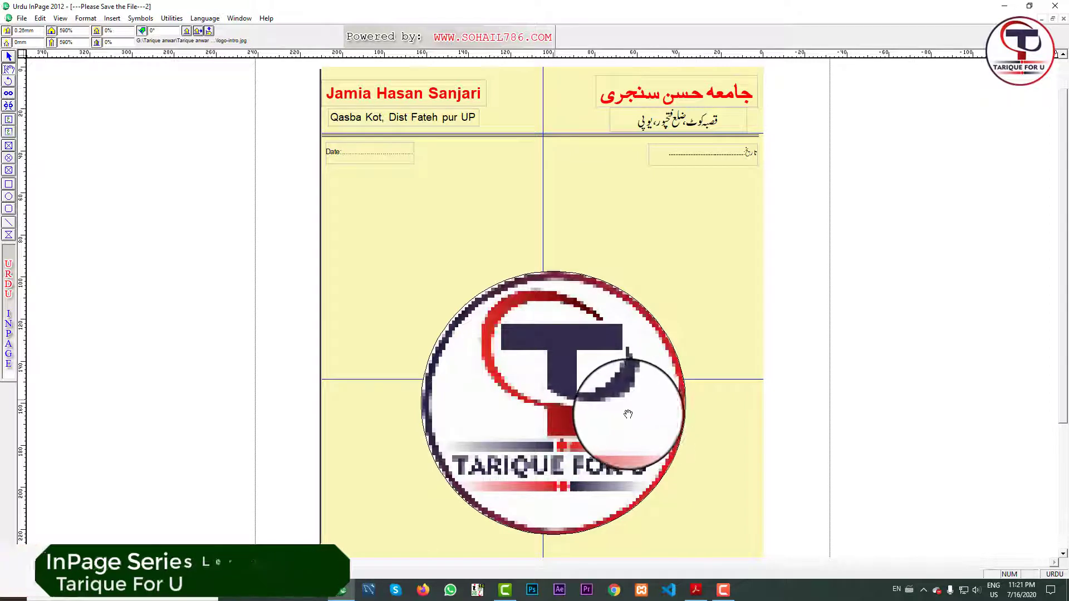
Shift the logo slightly inside its circle, then select the whole logo frame for resizing.
left_click_drag(623, 417, 624, 414)
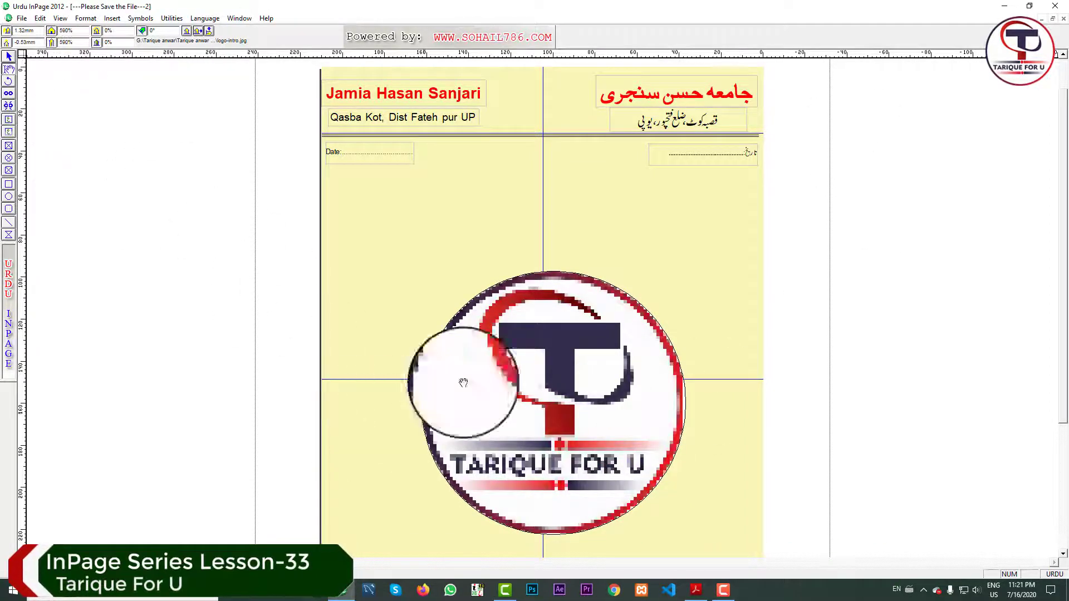
left_click(9, 56)
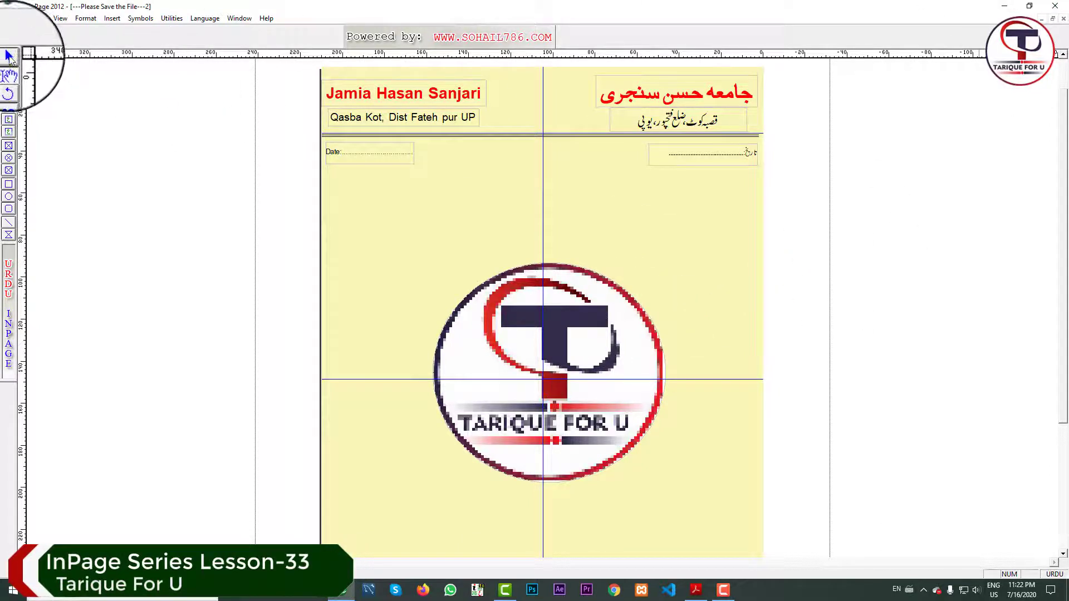
left_click(509, 326)
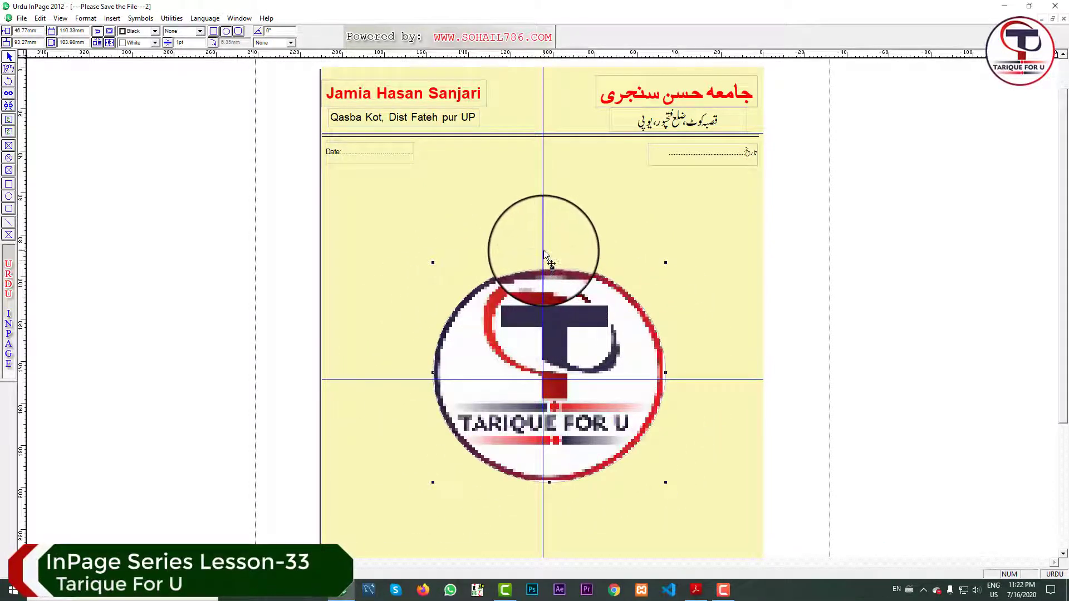
Nudge the logo two steps left and one down onto the centre-guide crossing.
key("Left")
key("Left")
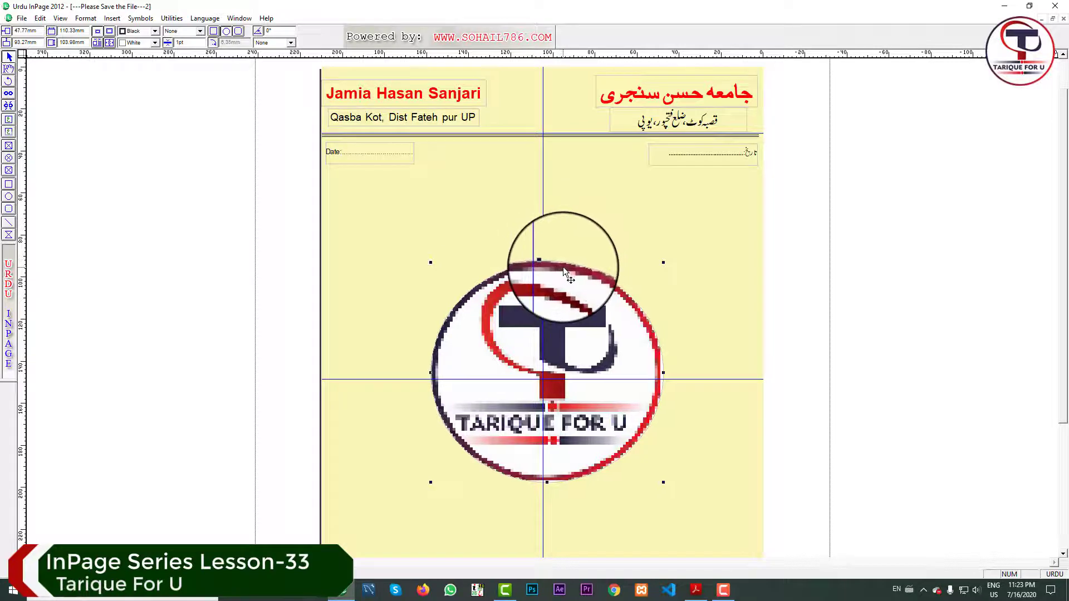
key("Left")
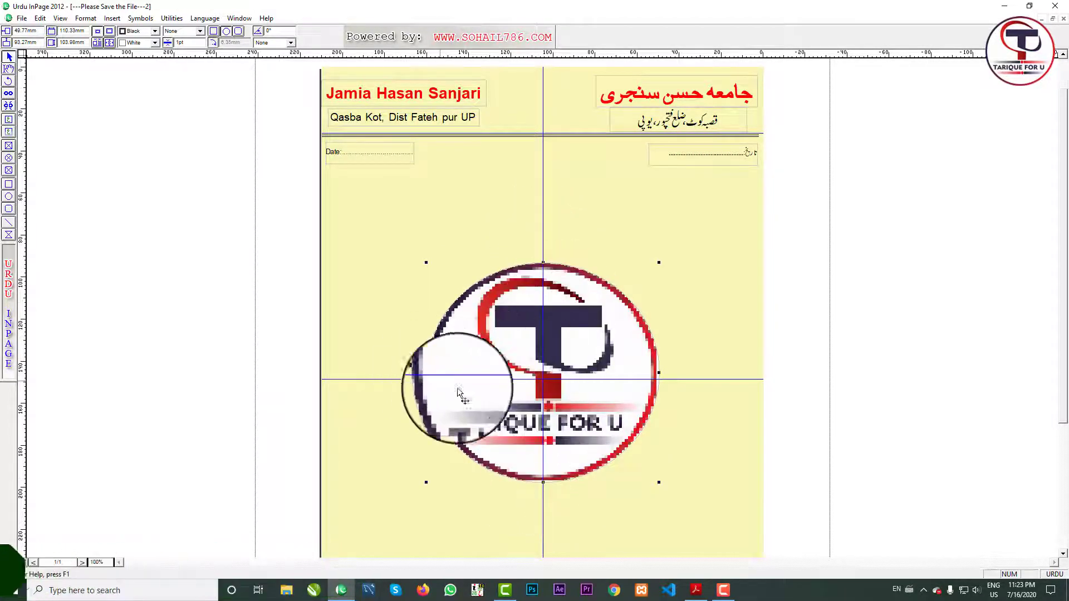
key("Down")
key("Down")
key("Down")
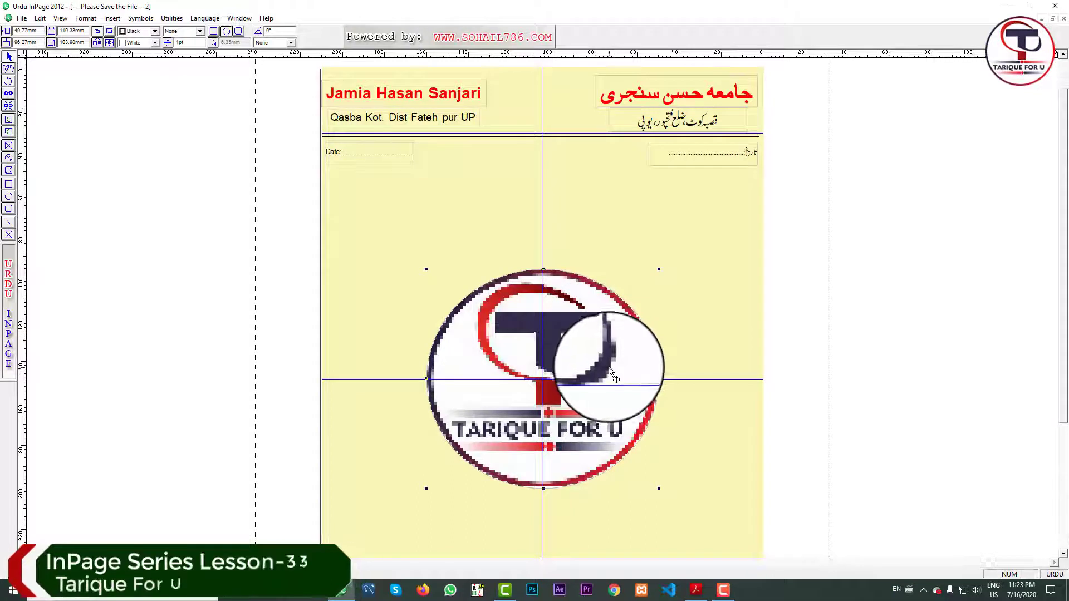
left_click(9, 70)
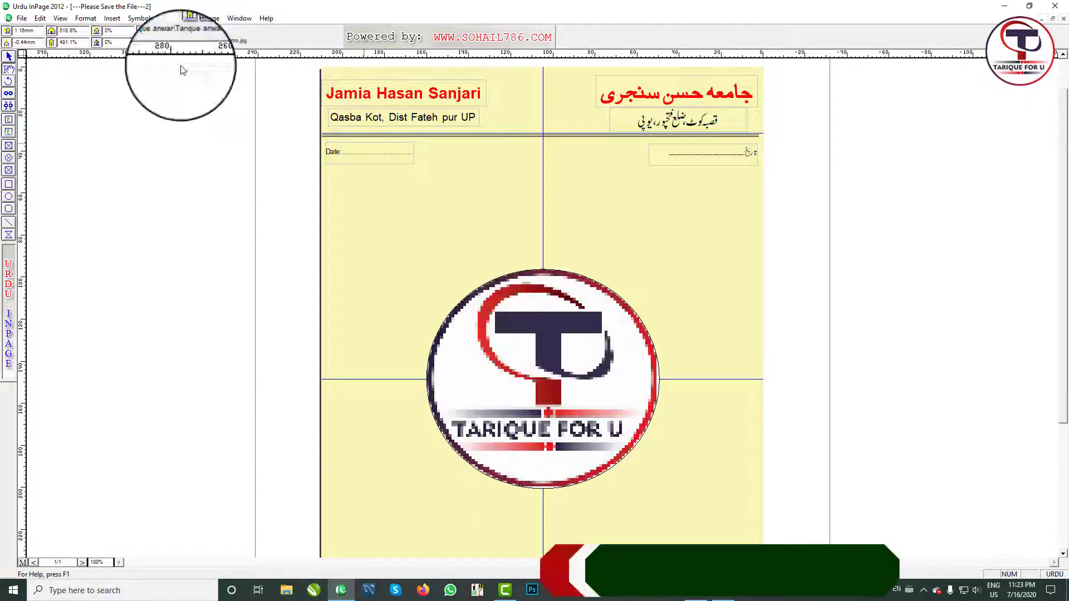
Fade the logo through 60% and 70% to 80%, reposition it, and deselect the watermark.
double_click(104, 31)
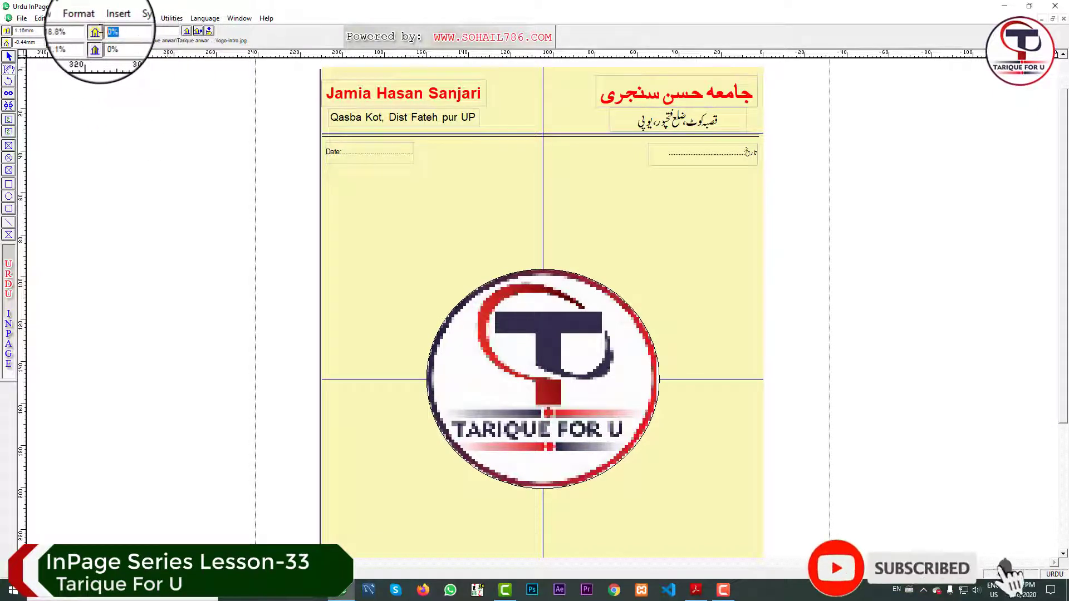
double_click(106, 43)
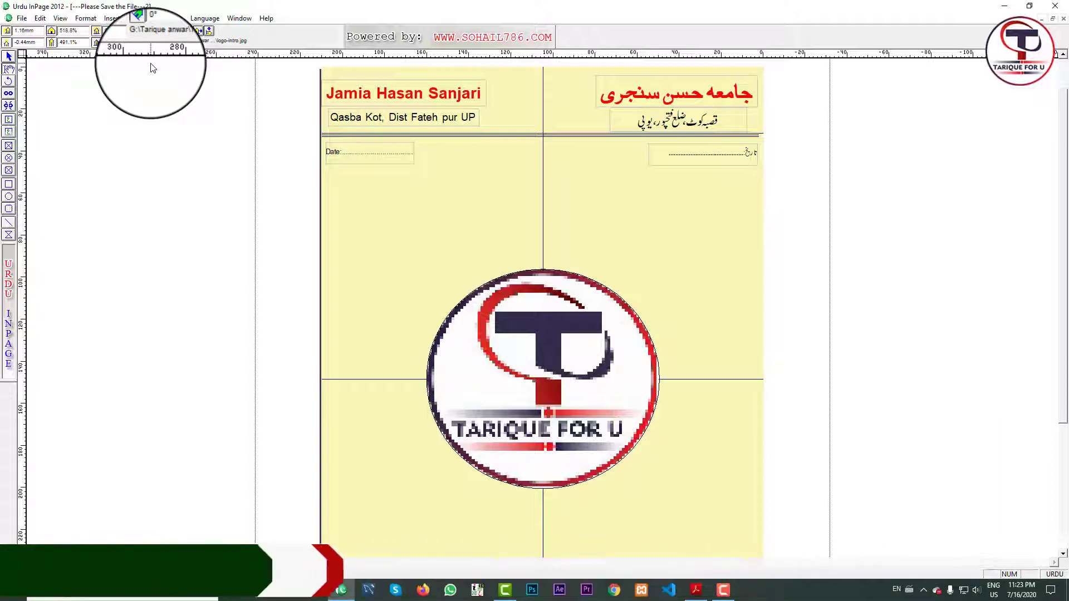
key("Return")
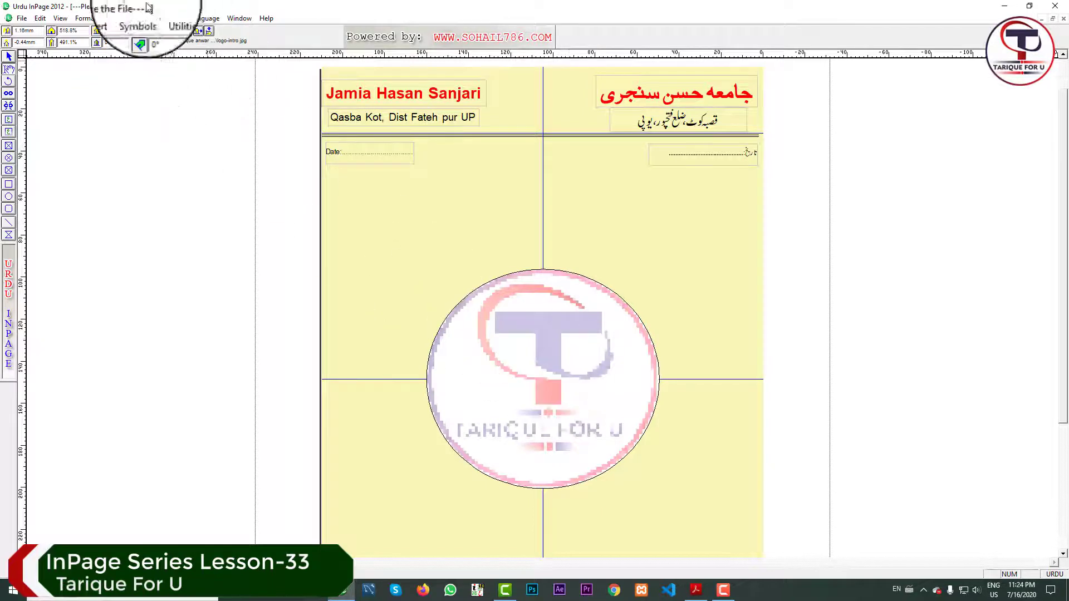
double_click(110, 30)
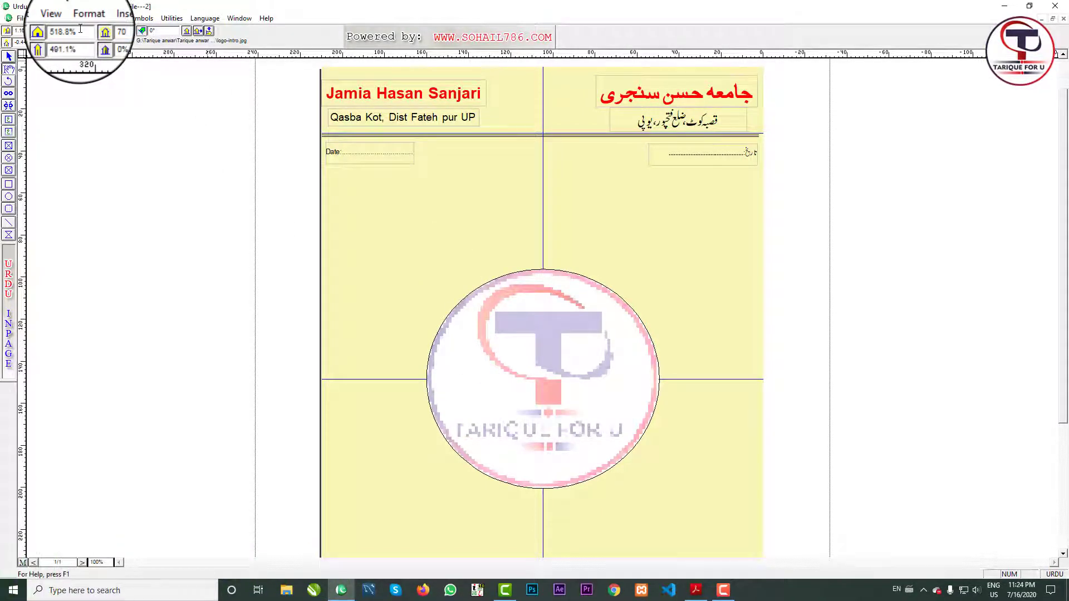
key("Return")
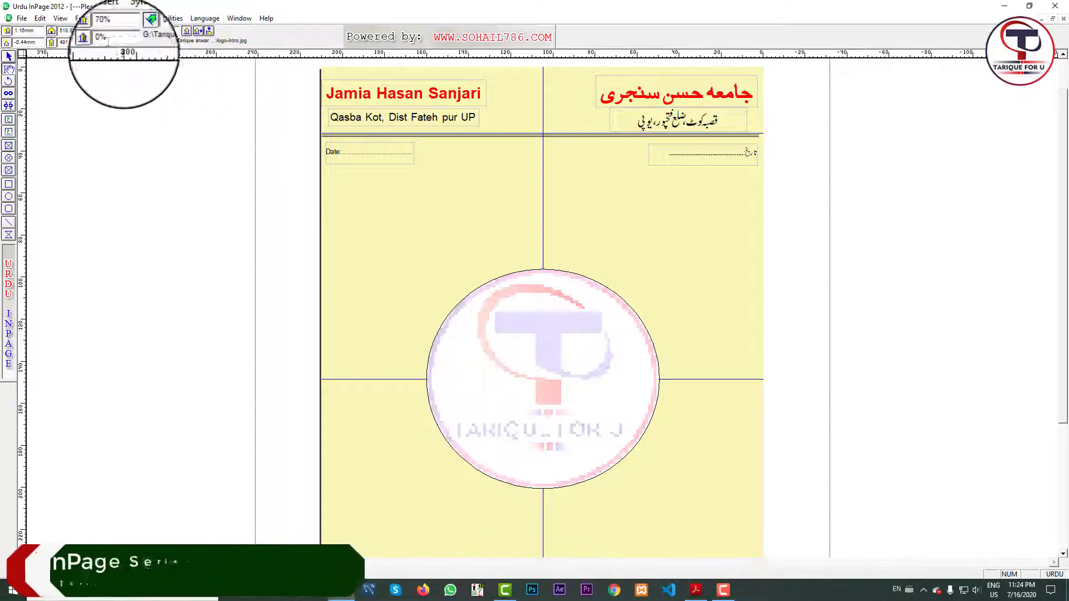
double_click(106, 31)
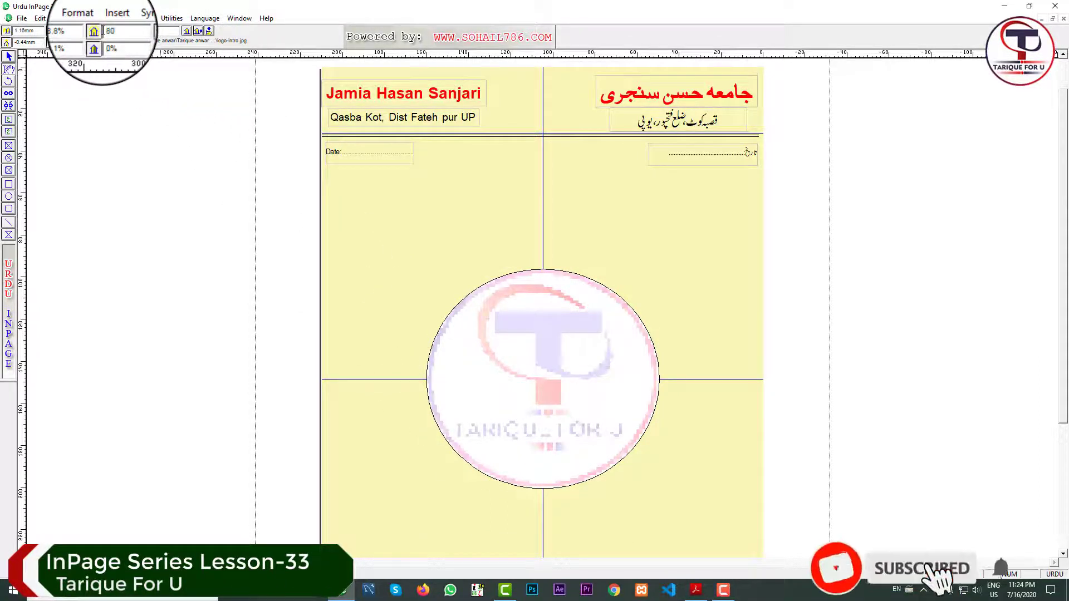
key("Return")
left_click_drag(529, 409, 507, 394)
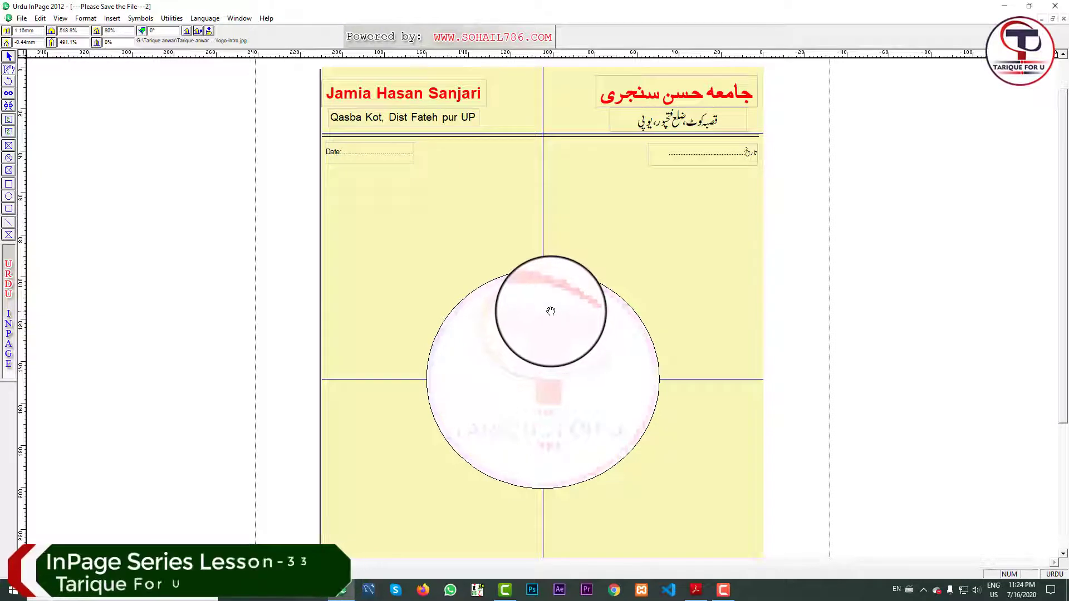
left_click(9, 57)
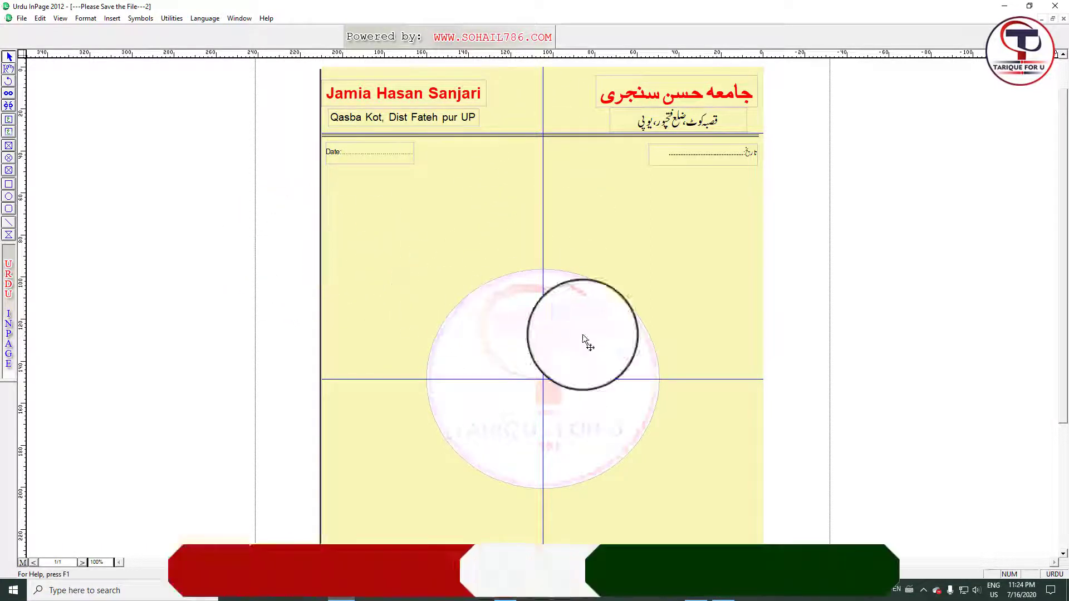
Duplicate the watermark logo, shrink the copy and move it into the header.
left_click_drag(282, 239, 786, 549)
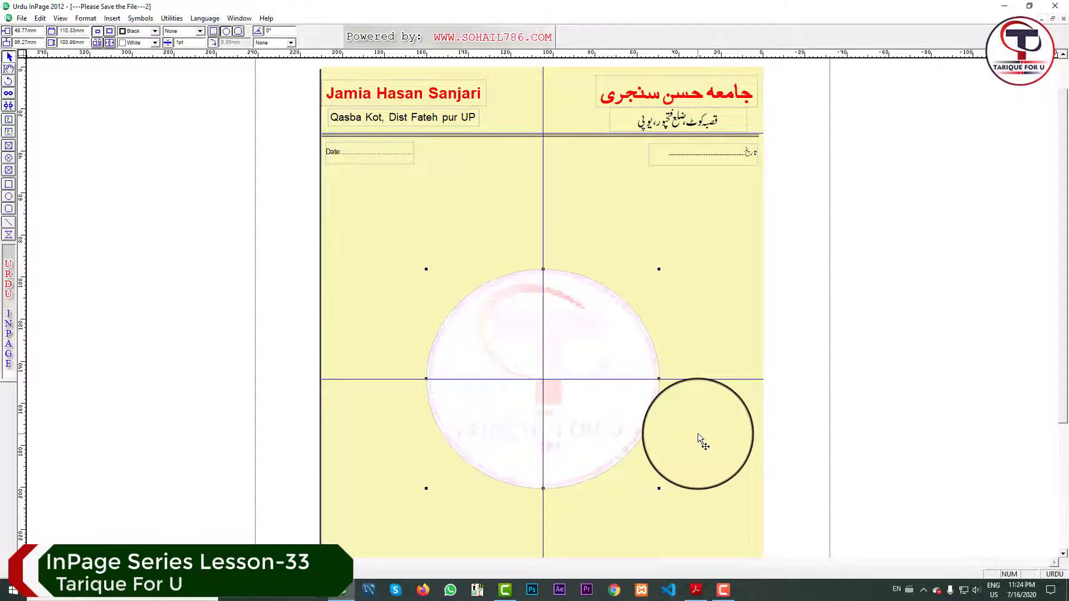
key("Delete")
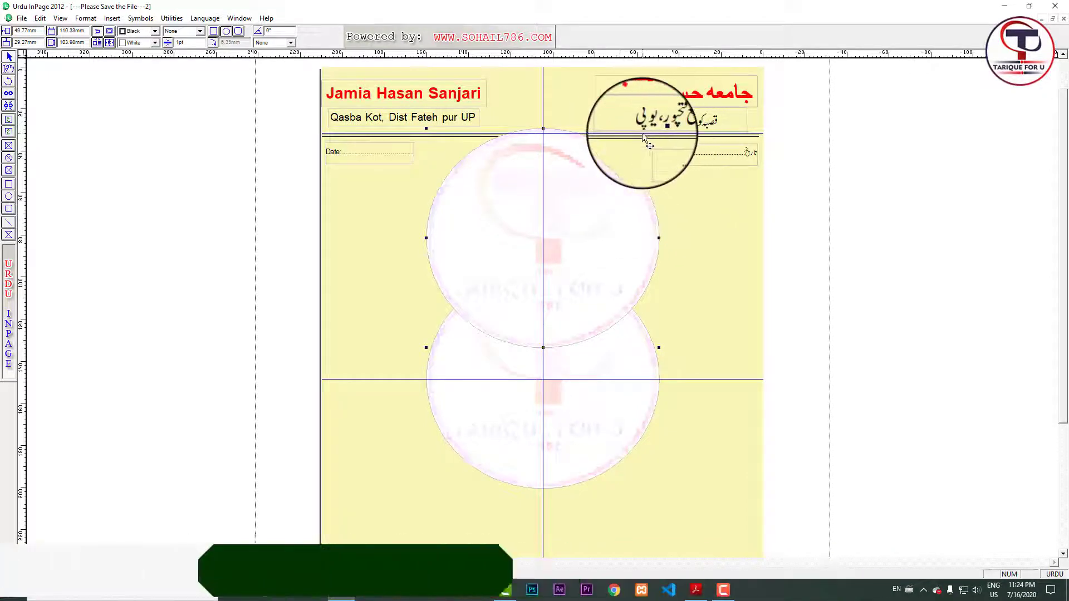
left_click_drag(659, 128, 494, 283)
left_click_drag(459, 316, 572, 75)
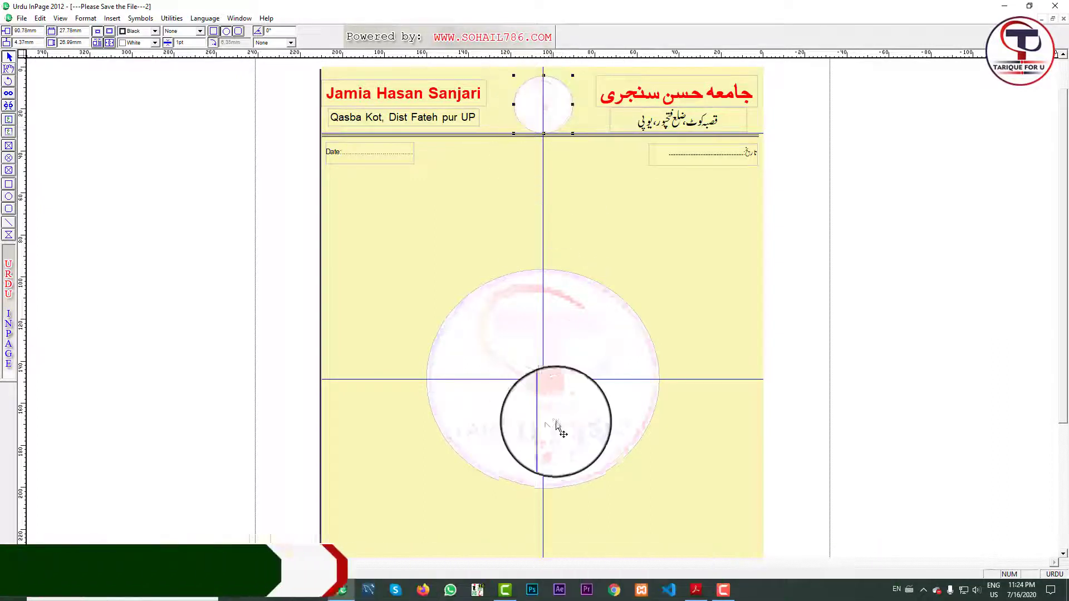
Select the small header logo and replace its 80% fade value to make it unfaded.
left_click(8, 69)
left_click(529, 101)
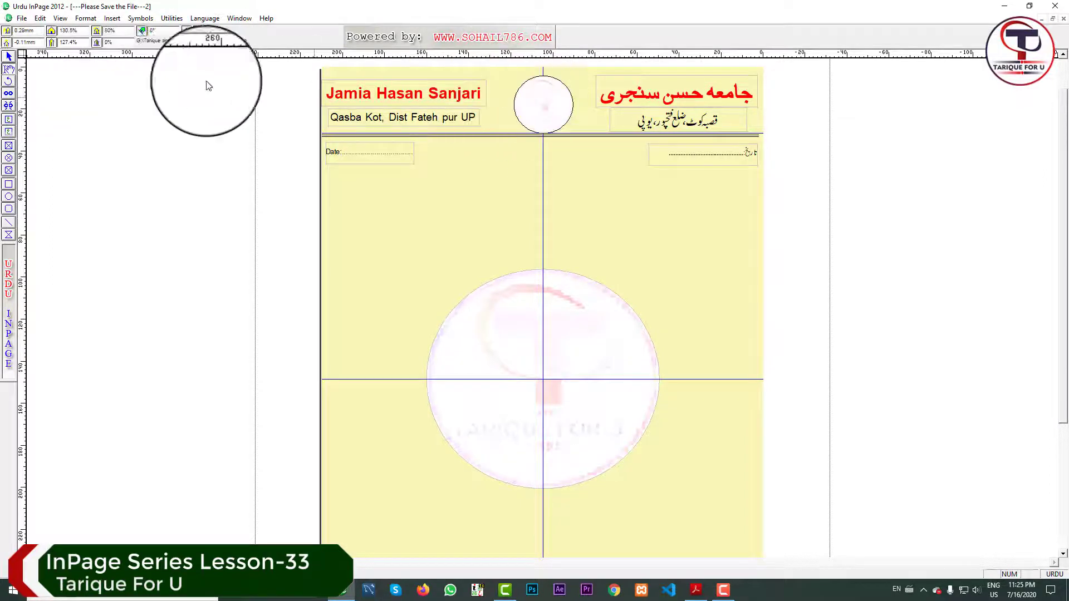
left_click(119, 33)
double_click(119, 33)
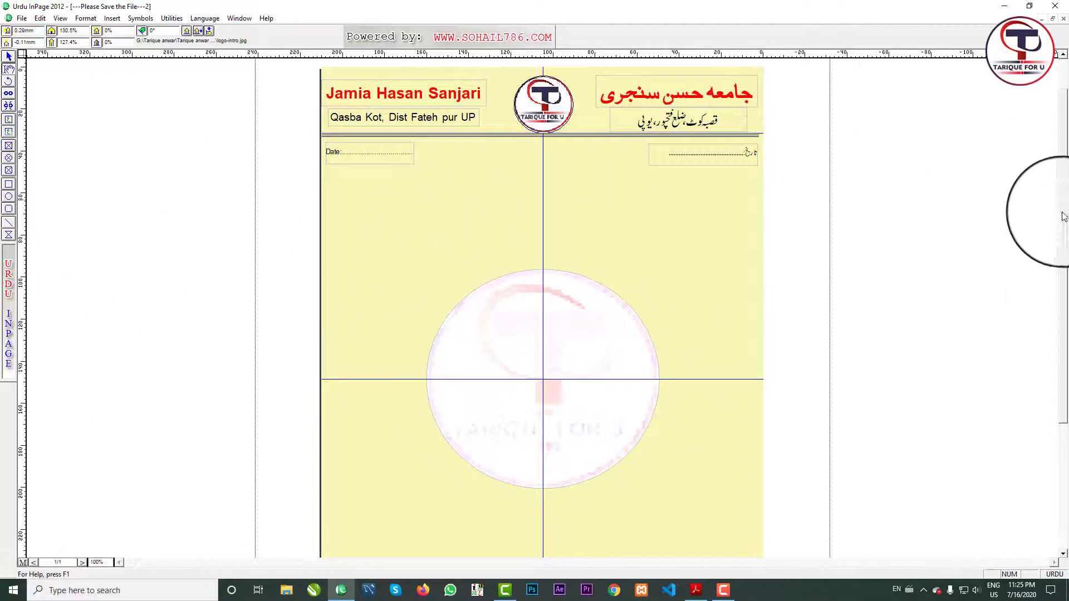
Draw a thin horizontal rule across the page bottom, its left end aligned to the page edge.
scroll(680, 488, "down", 3)
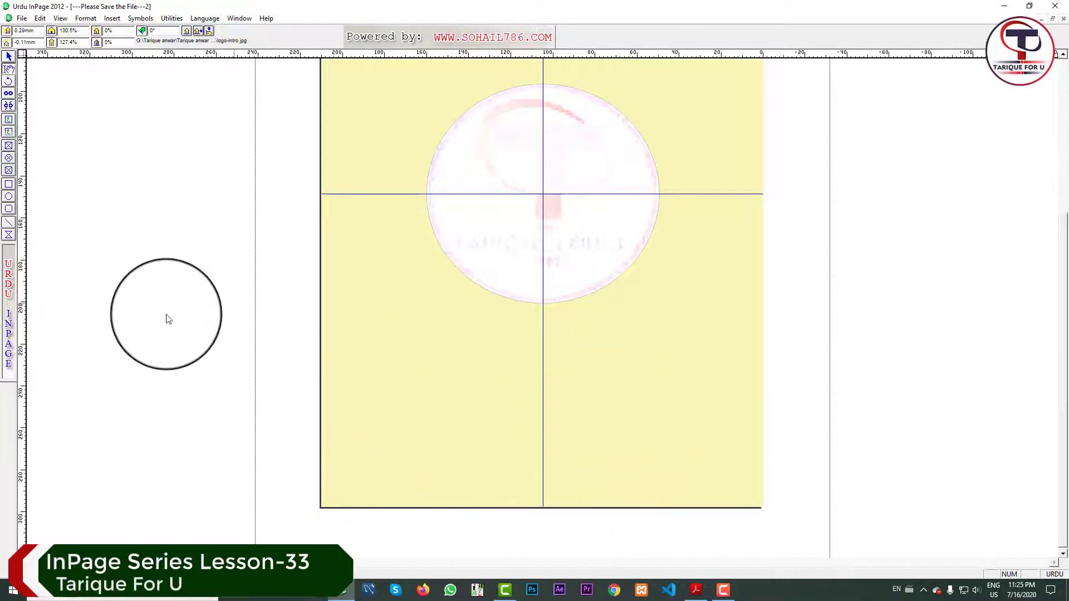
left_click(9, 222)
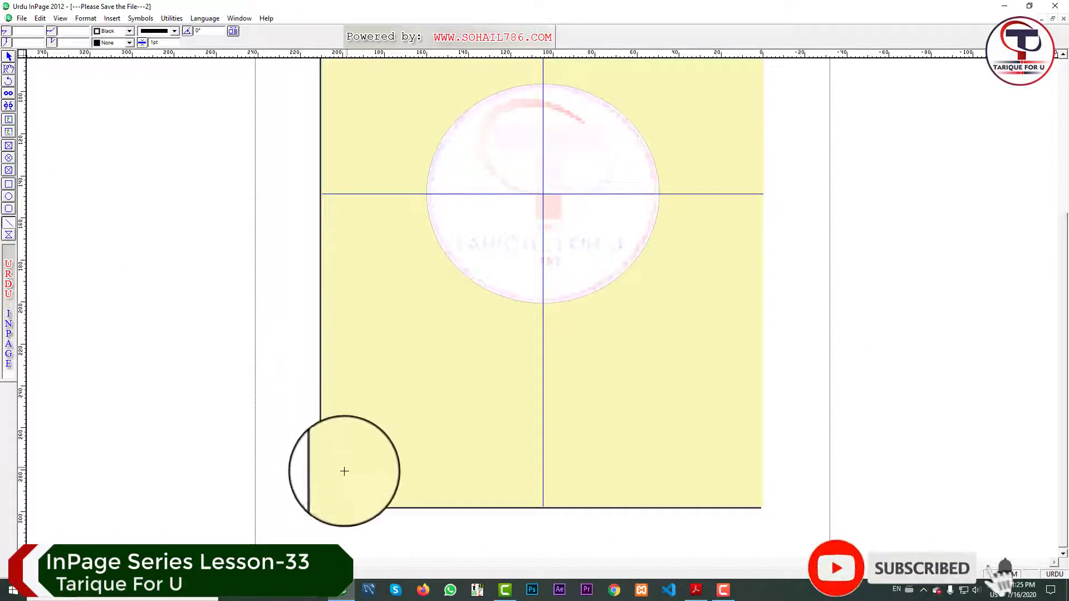
left_click_drag(320, 480, 763, 480)
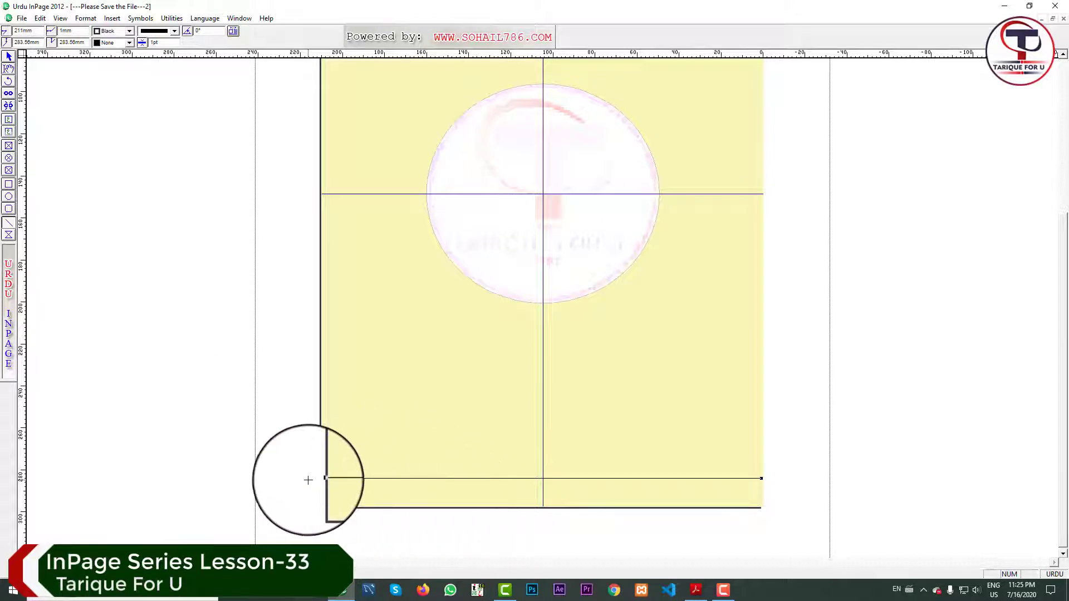
left_click_drag(321, 479, 323, 479)
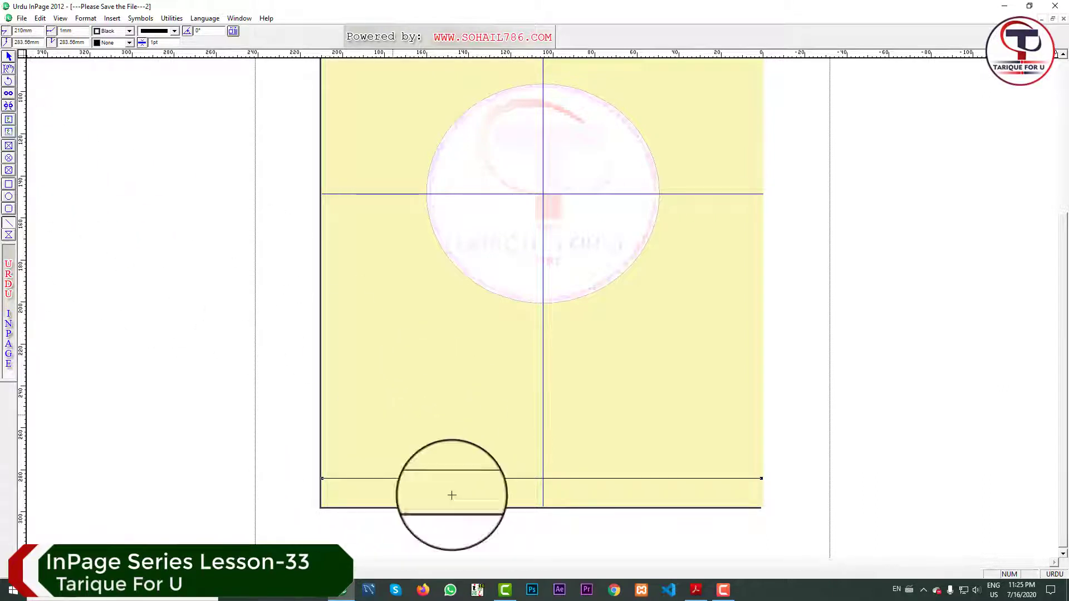
Switch to the Text tool for the footer.
left_click(8, 120)
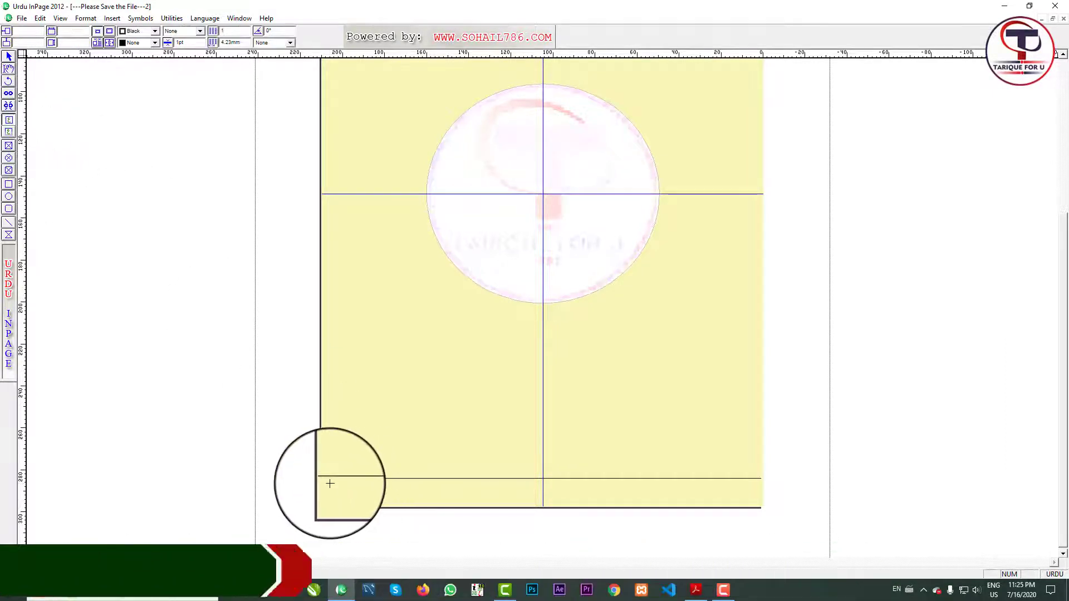
Add a left-aligned footer text box reading 'Jamia Hasan Sanjari, Qasba Kot, Dist Fateh Pur, UP'.
mouse_move(330, 484)
left_mouse_down()
mouse_move(533, 507)
mouse_move(730, 507)
left_mouse_up()
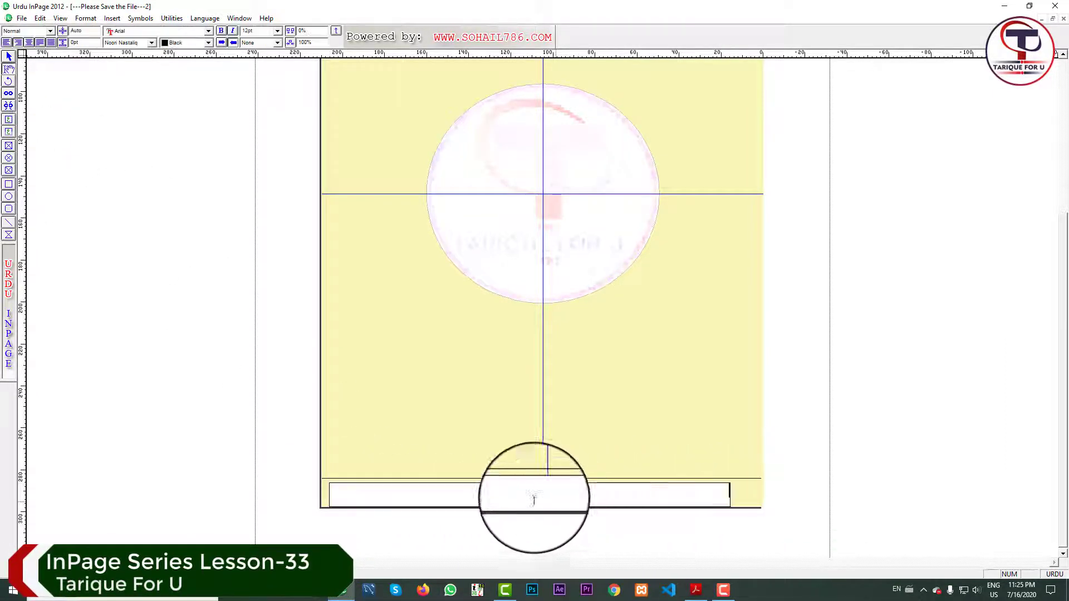
left_click(12, 43)
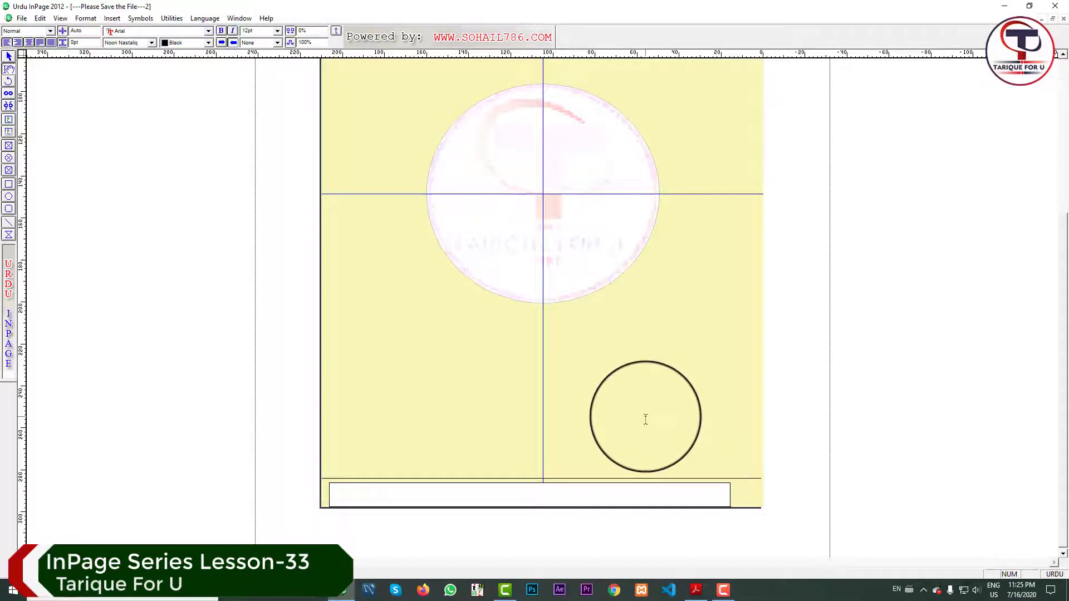
type("Jama")
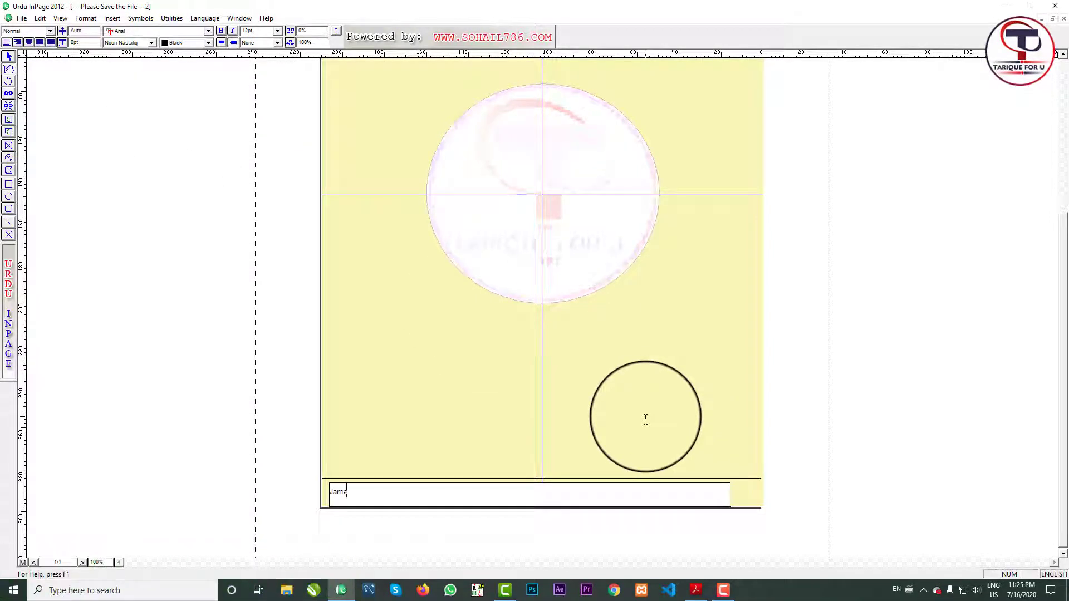
key("BackSpace")
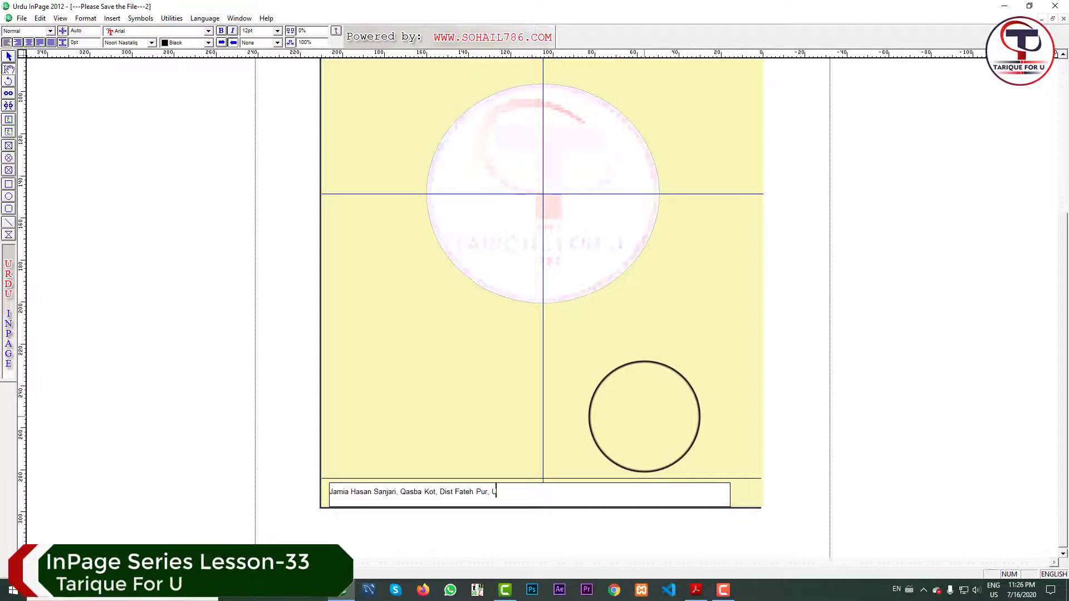
left_click_drag(557, 494, 332, 489)
left_click(330, 489)
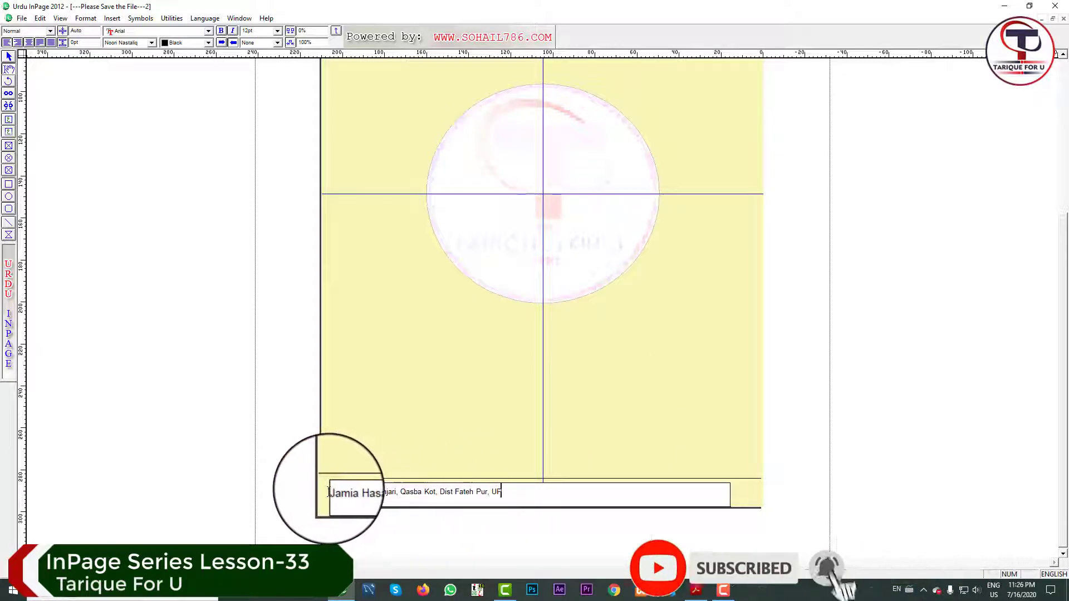
left_click_drag(518, 490, 334, 489)
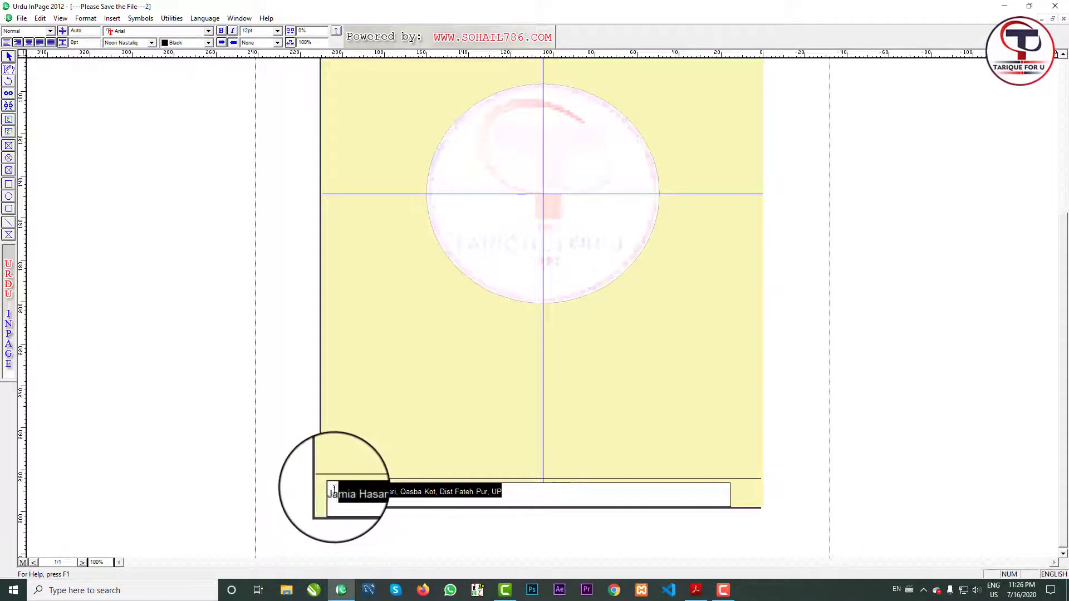
left_click(523, 494)
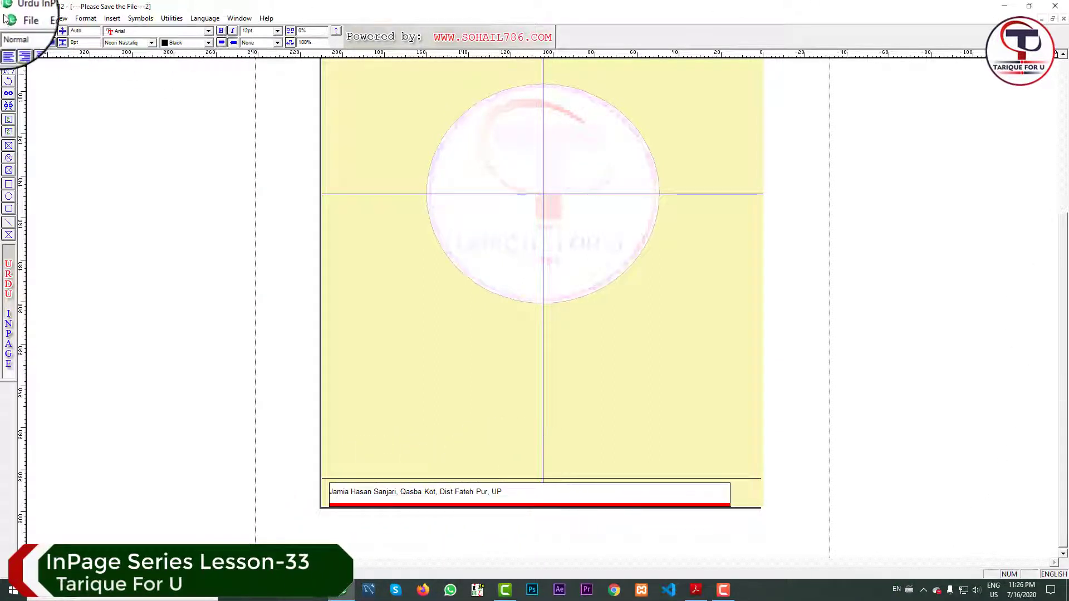
Make the footer text frame taller to fit a second line.
left_click(9, 56)
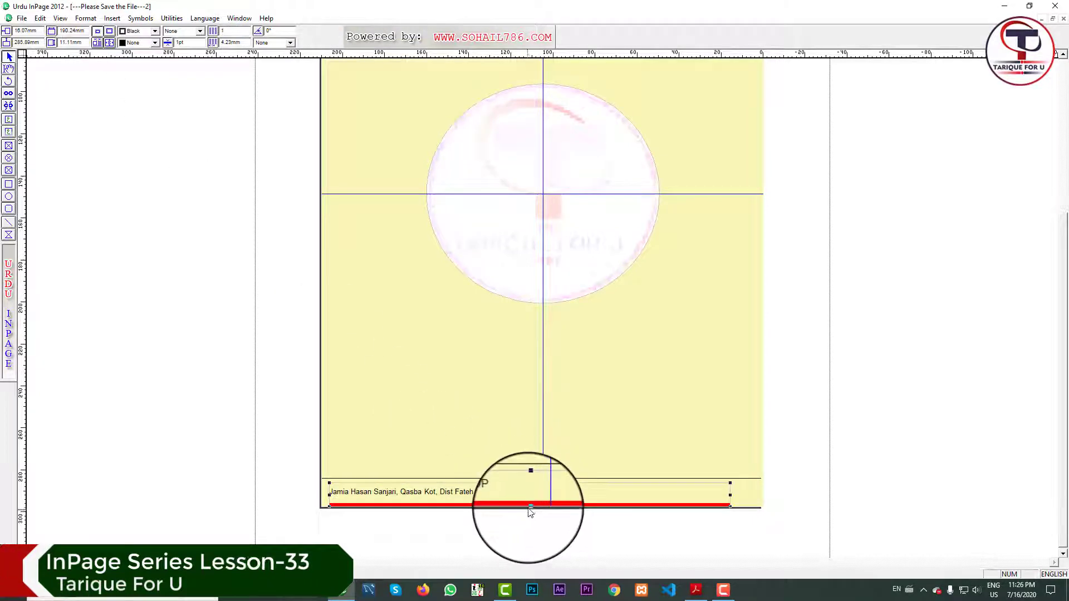
left_click_drag(531, 508, 513, 529)
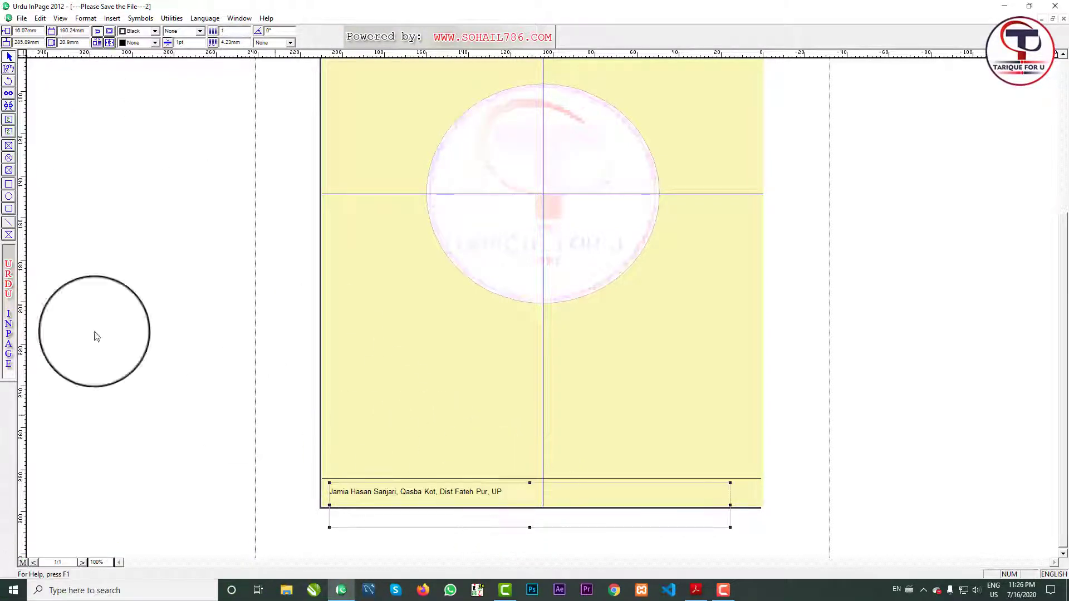
left_click(9, 68)
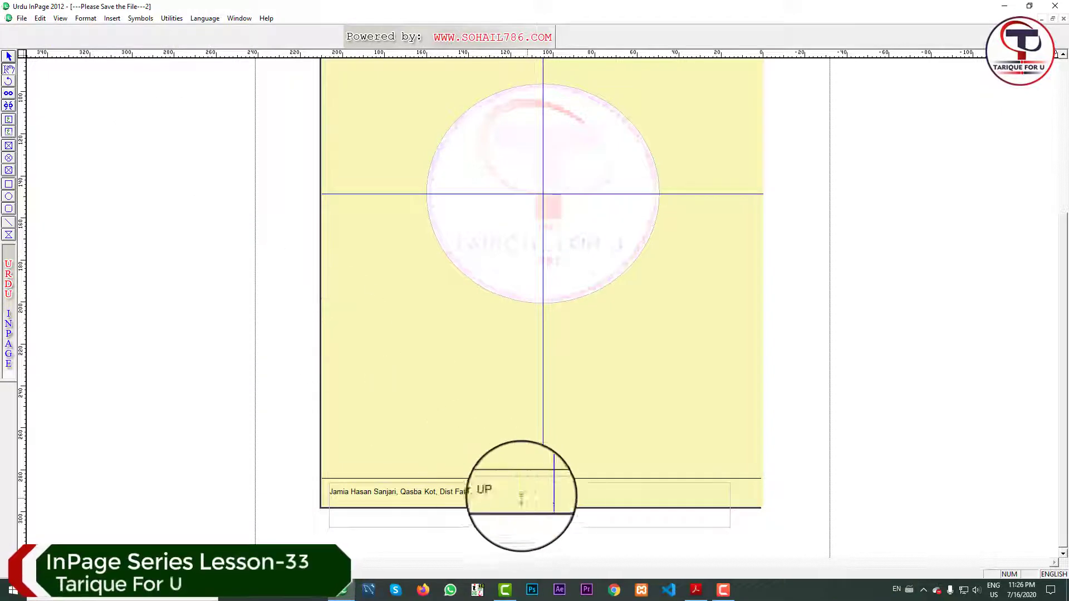
Type a second footer line with the e-mail address, mobile and telephone numbers.
left_click(504, 501)
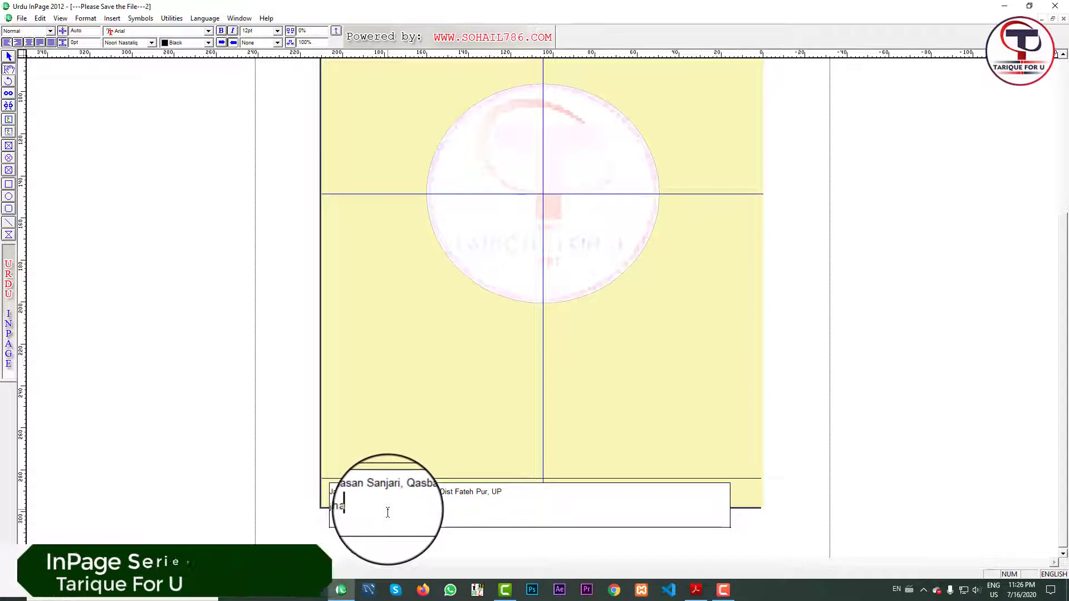
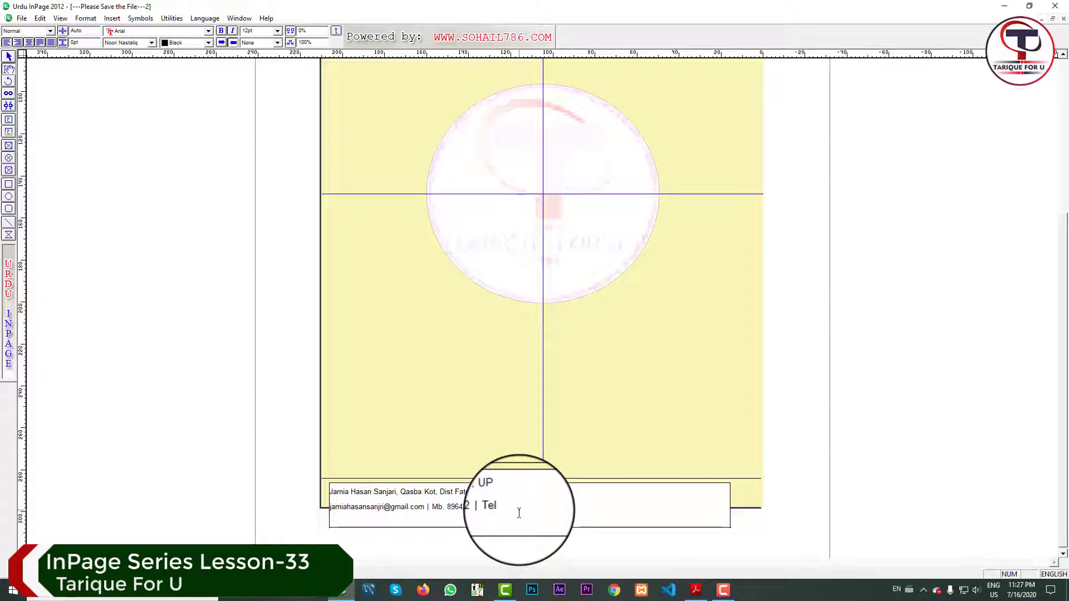
type("Ph")
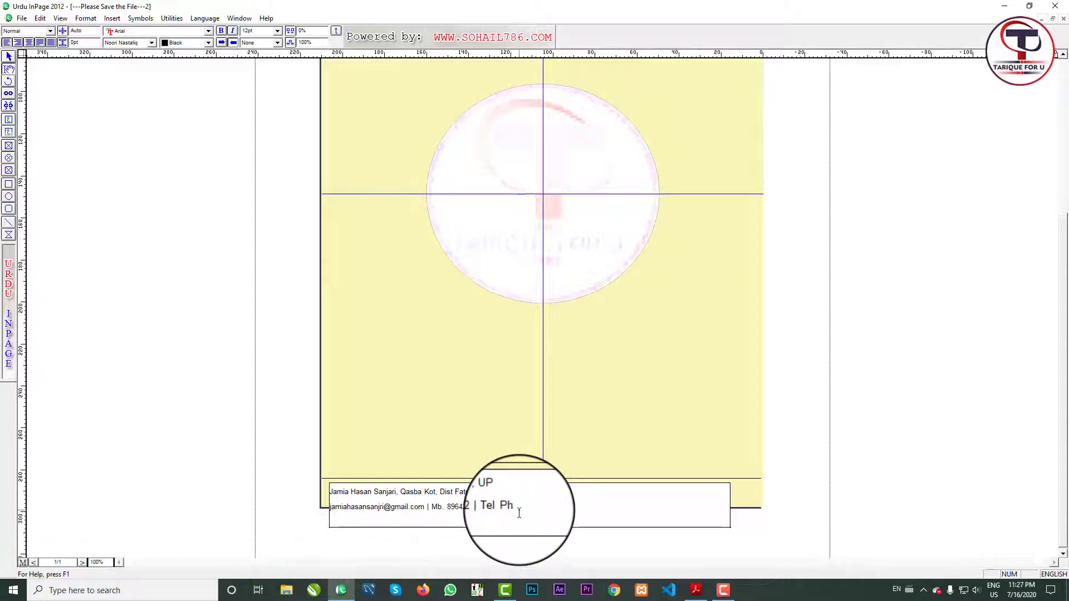
type(".2")
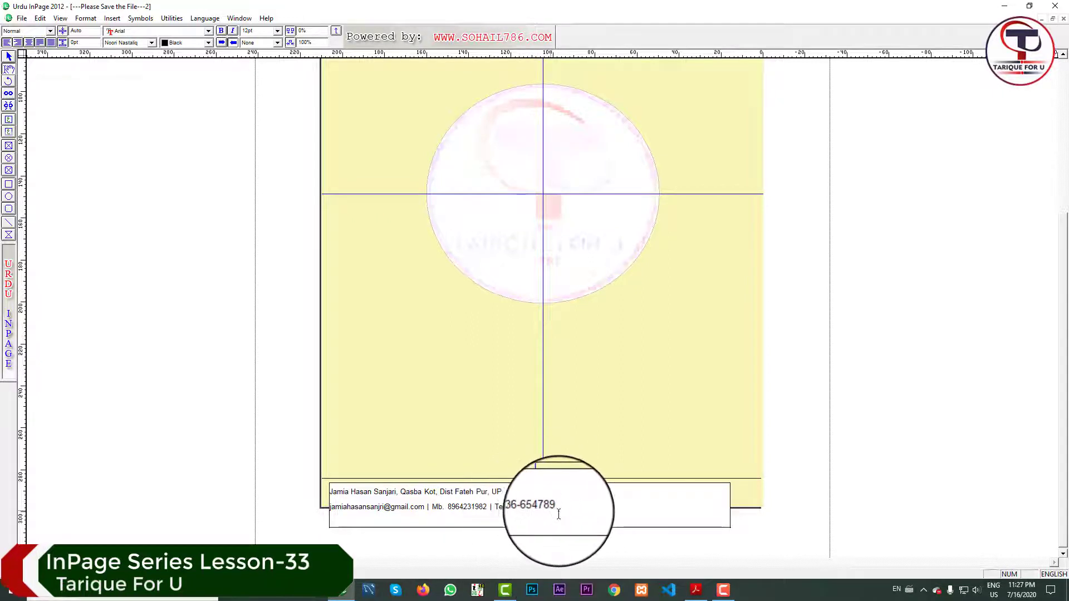
Select all footer text and set its leading to 14 pt.
left_click_drag(565, 506, 346, 496)
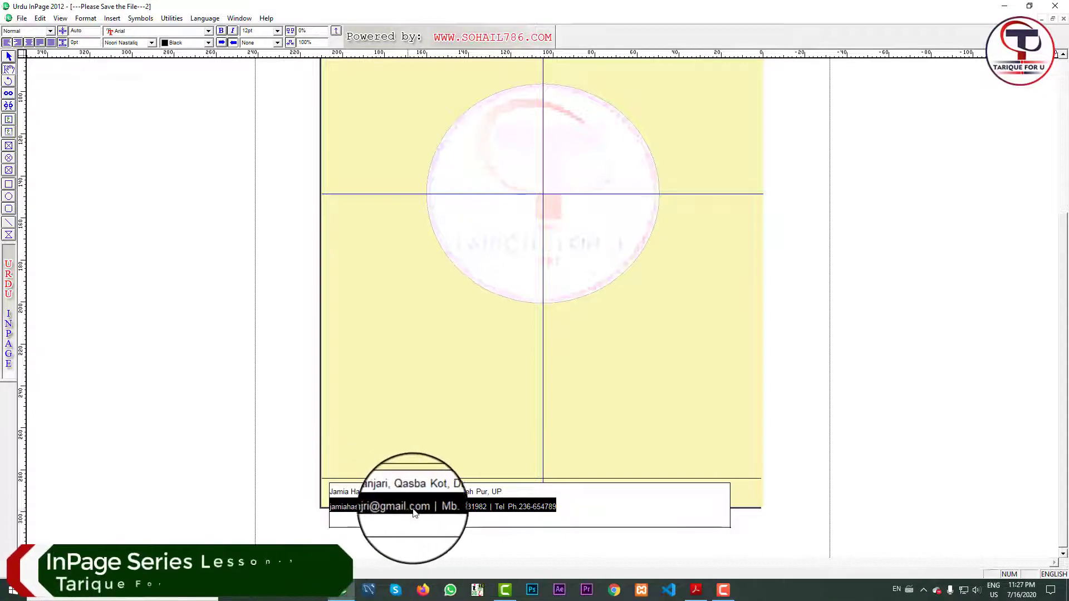
left_click(474, 513)
key("ctrl+a")
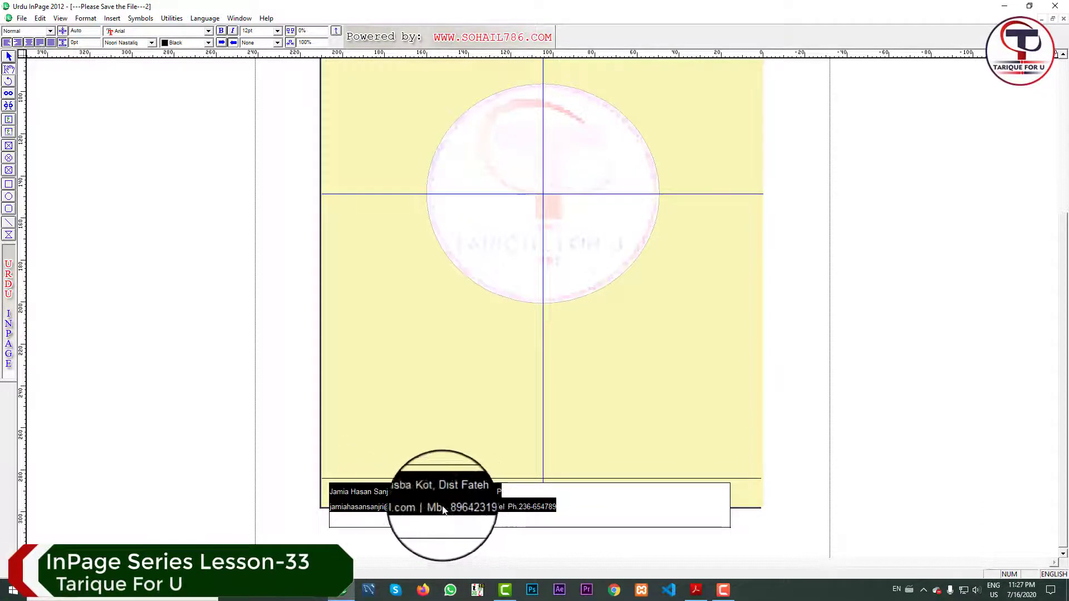
left_click(78, 30)
type("14pt")
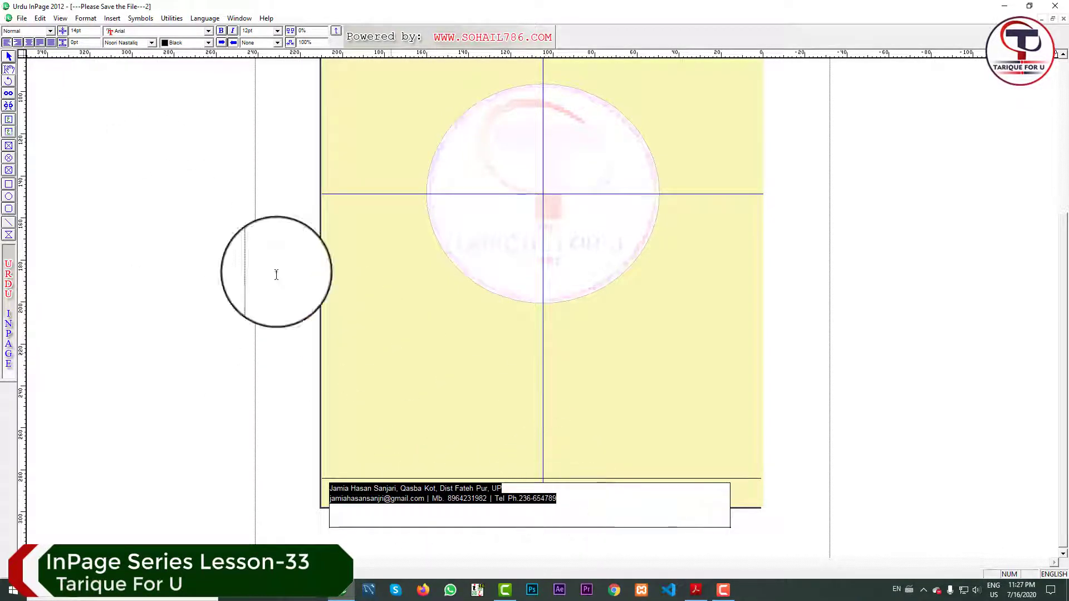
Centre both footer lines and shrink the footer box to about 11 mm high, nudging it into place.
left_click(30, 42)
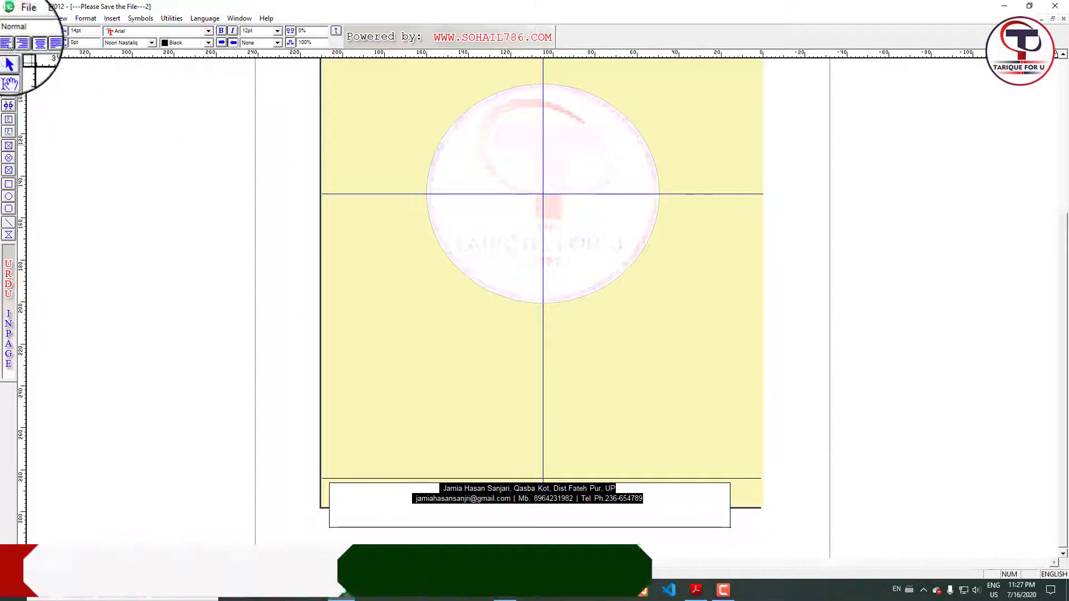
left_click(9, 56)
left_click(531, 526)
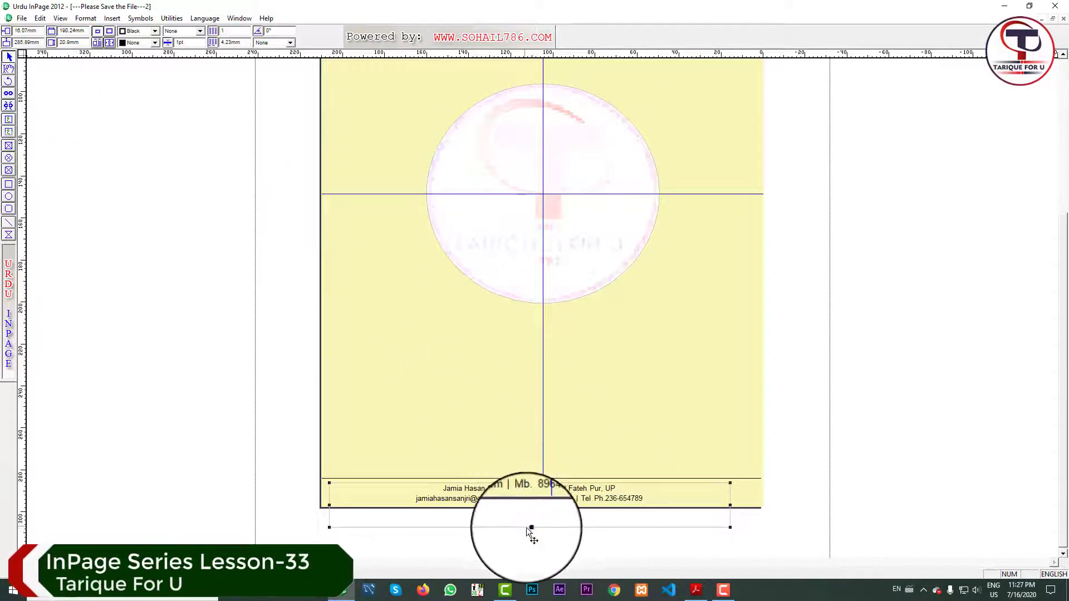
left_click_drag(529, 526, 531, 506)
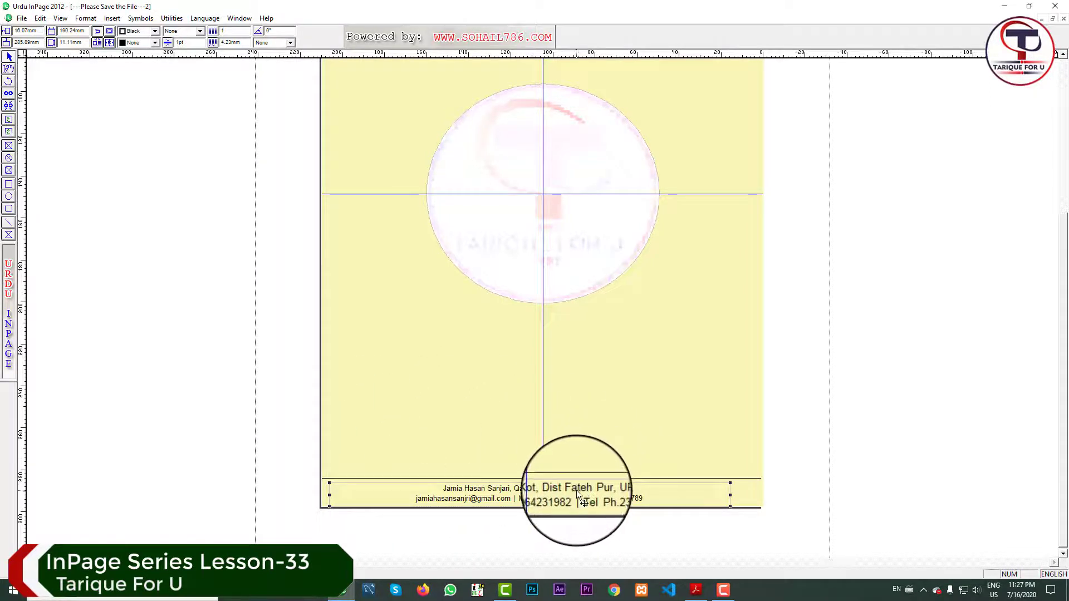
key("Right")
key("Right")
key("Right")
key("Right")
key("Right")
key("Right")
key("Right")
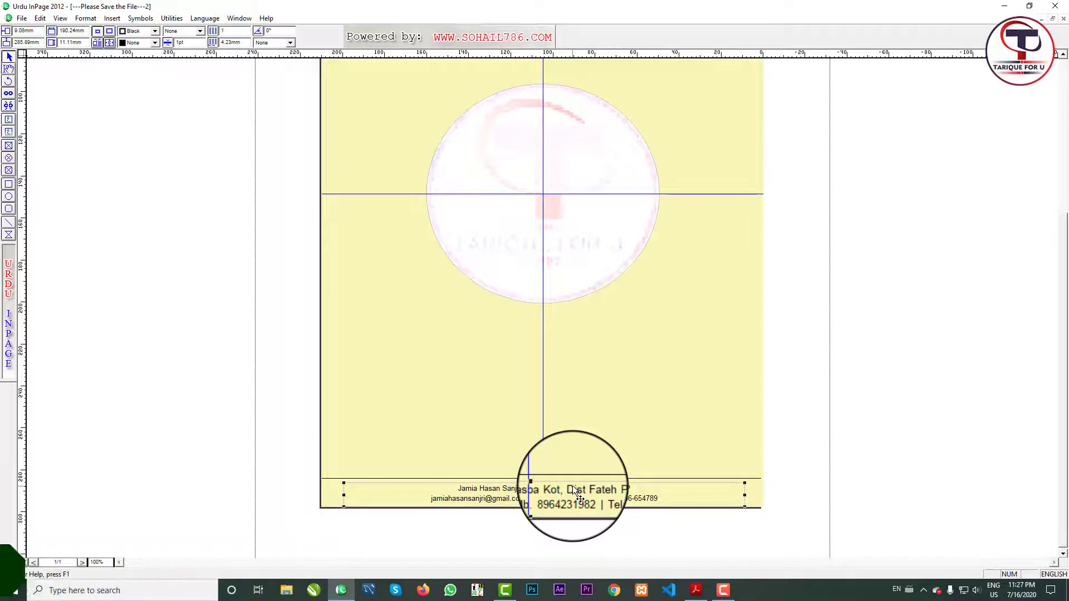
key("Up")
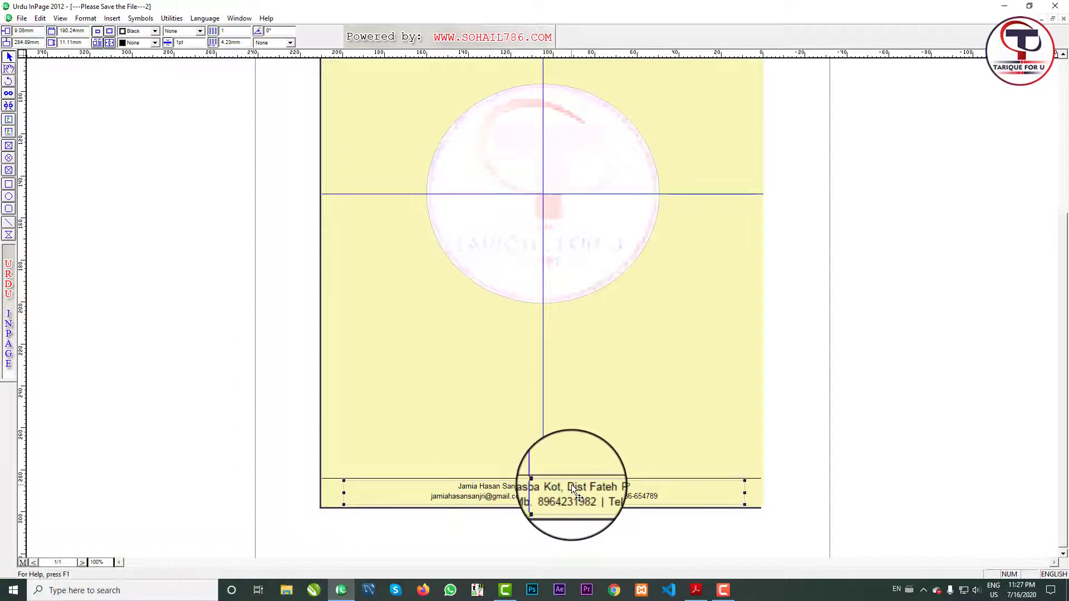
Move the horizontal line above the footer and the footer box up slightly.
left_click(416, 478)
key("Up")
key("Up")
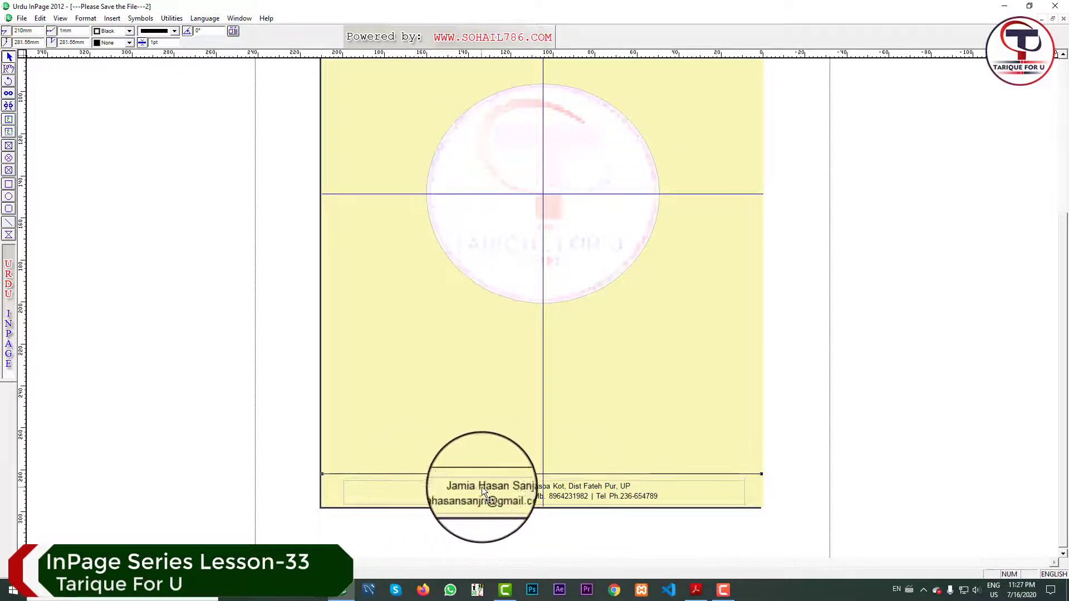
left_click(557, 486)
key("Up")
key("Up")
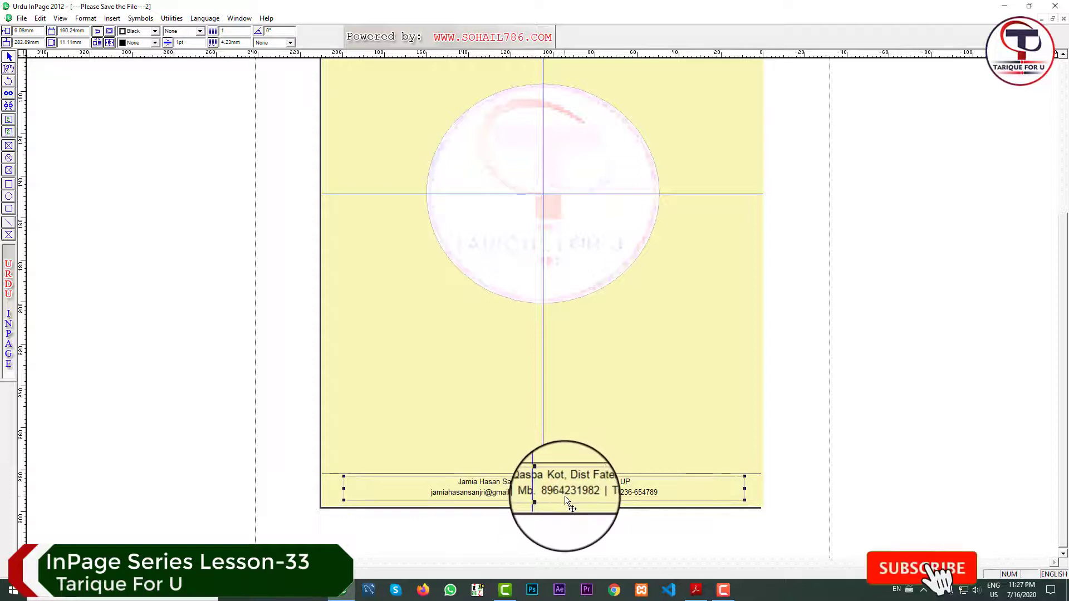
Colour both footer lines red.
left_click(9, 68)
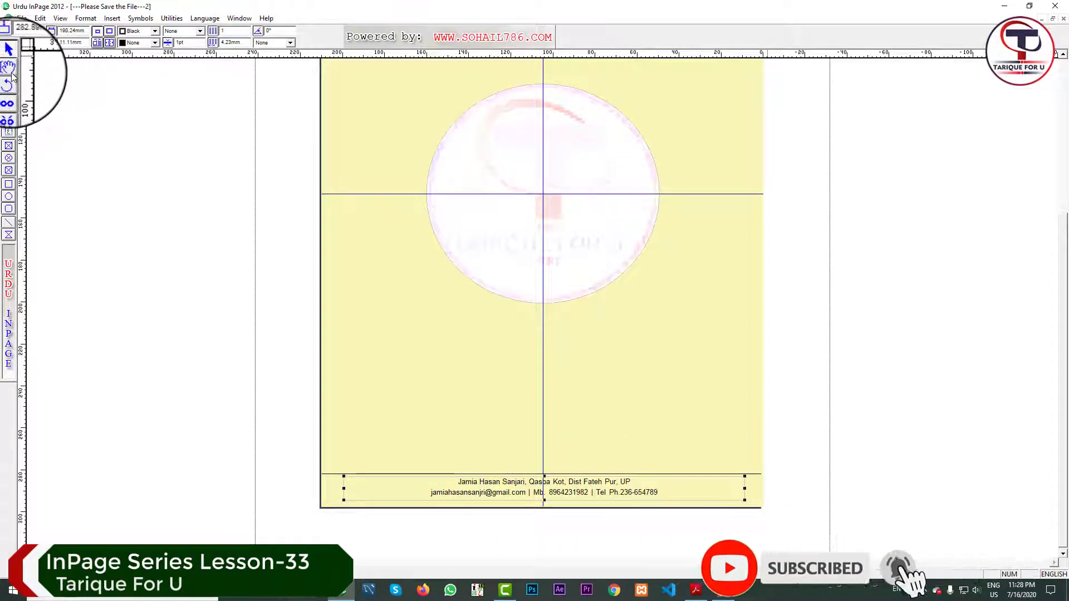
left_click_drag(632, 482, 482, 489)
left_click(482, 491)
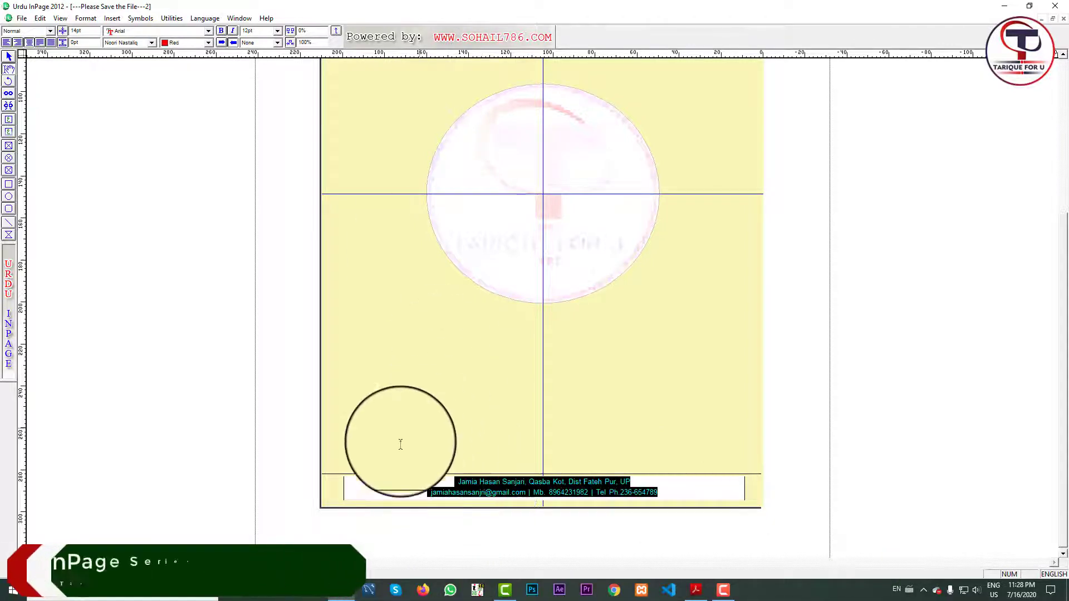
left_click(393, 495)
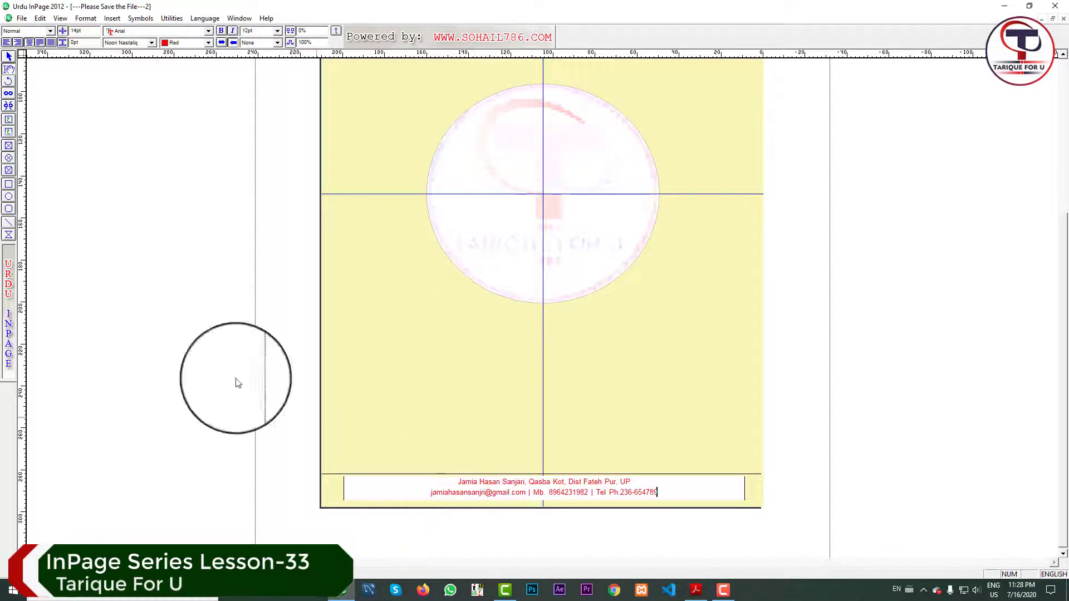
left_click(9, 56)
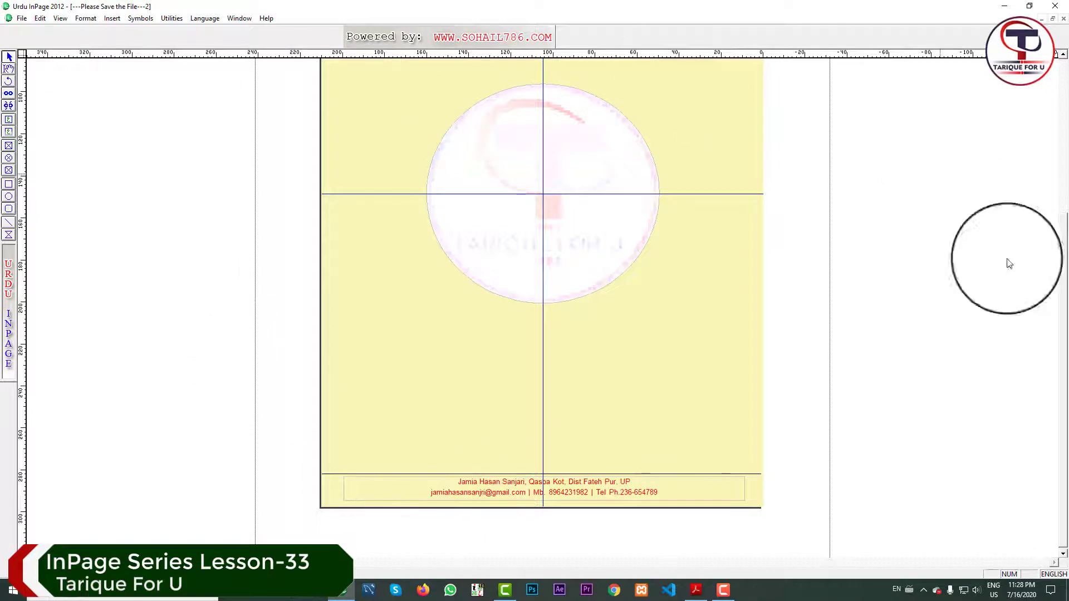
Set Microsoft Print to PDF's paper size to A4 in the printer's advanced properties.
scroll(606, 350, "up", 4)
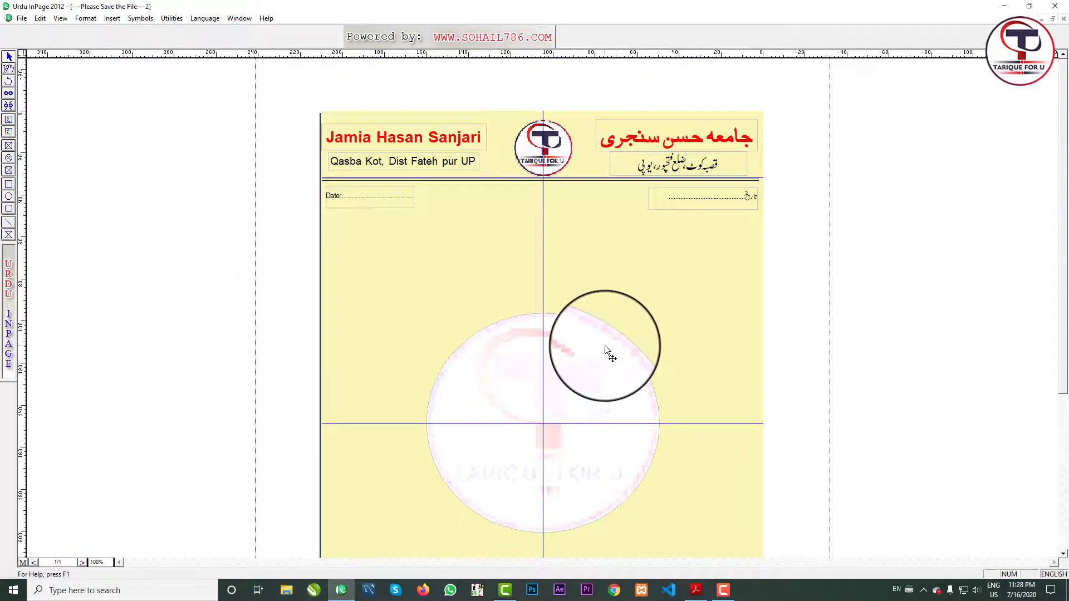
key("ctrl+p")
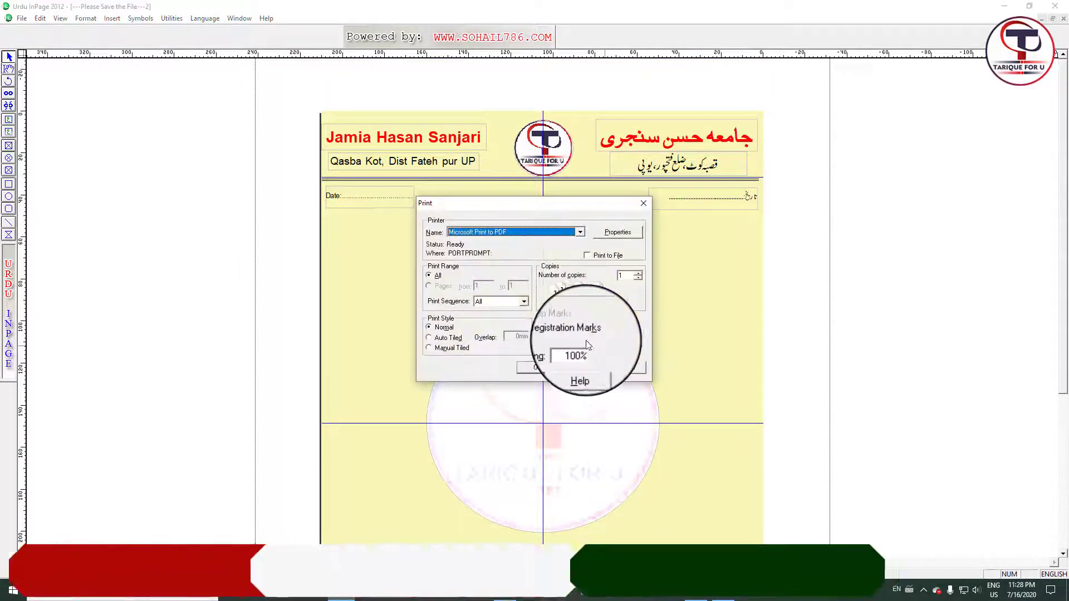
left_click(616, 237)
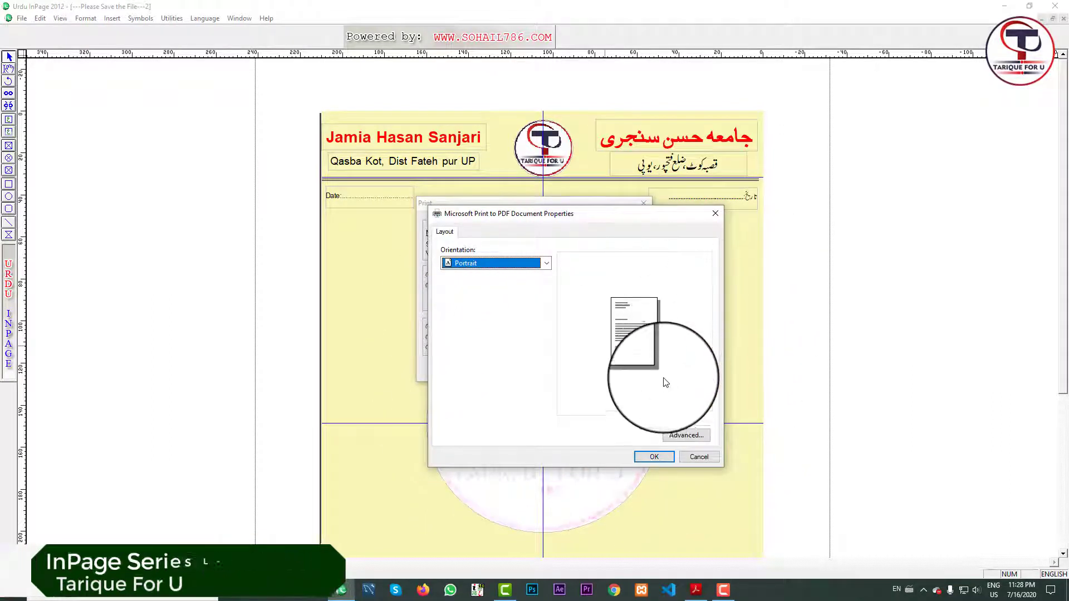
left_click(680, 437)
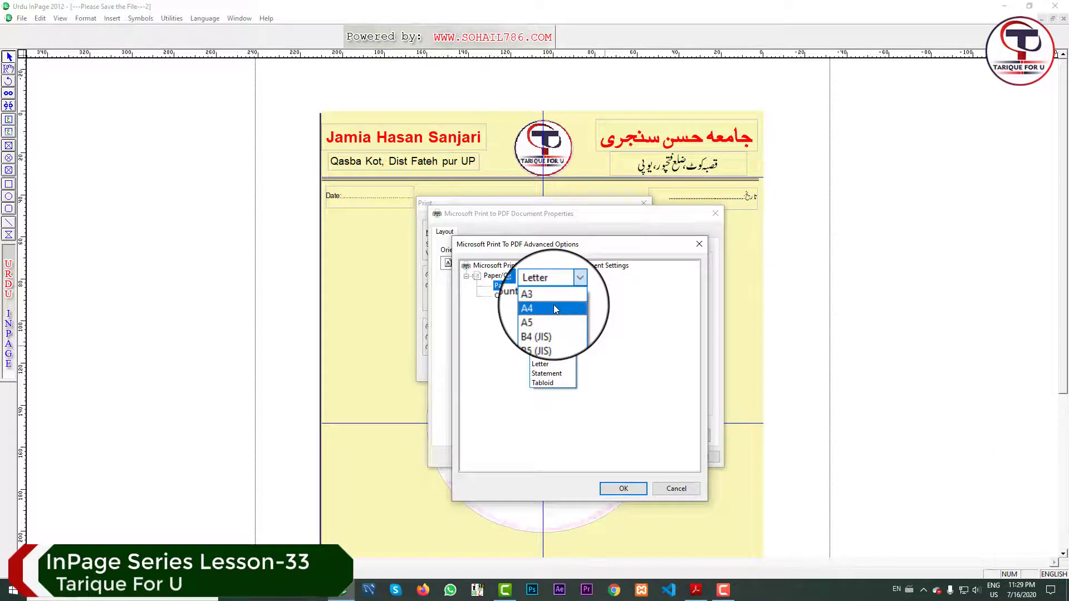
left_click(553, 305)
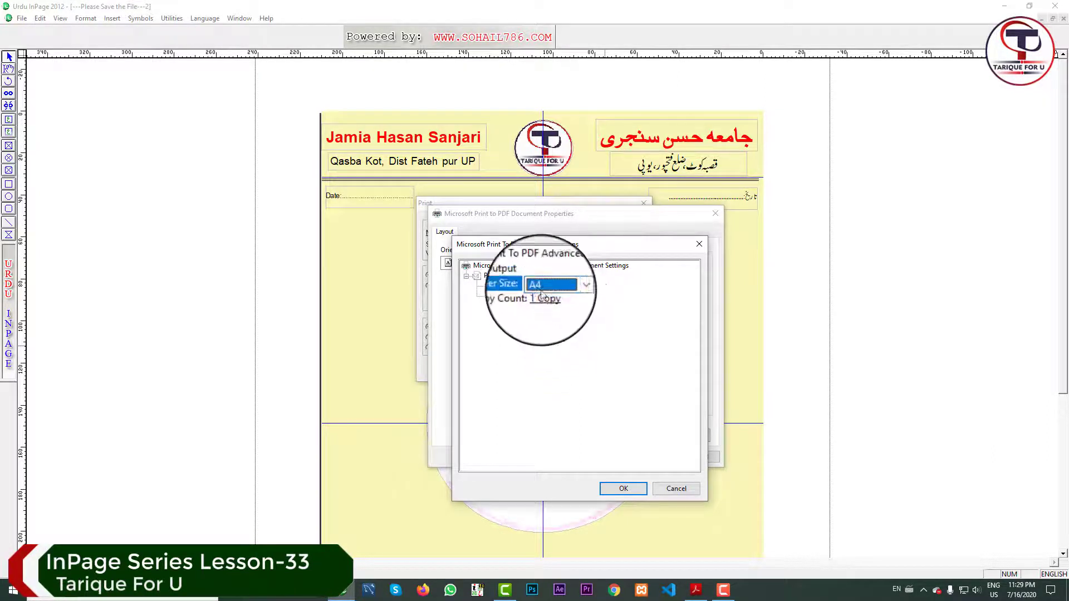
left_click(624, 490)
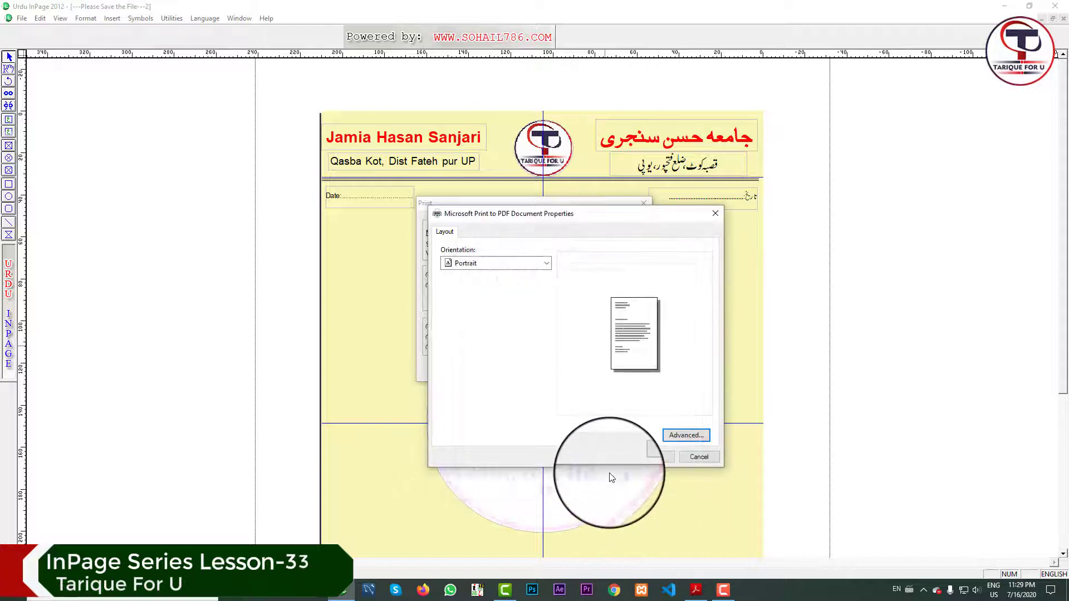
left_click(655, 456)
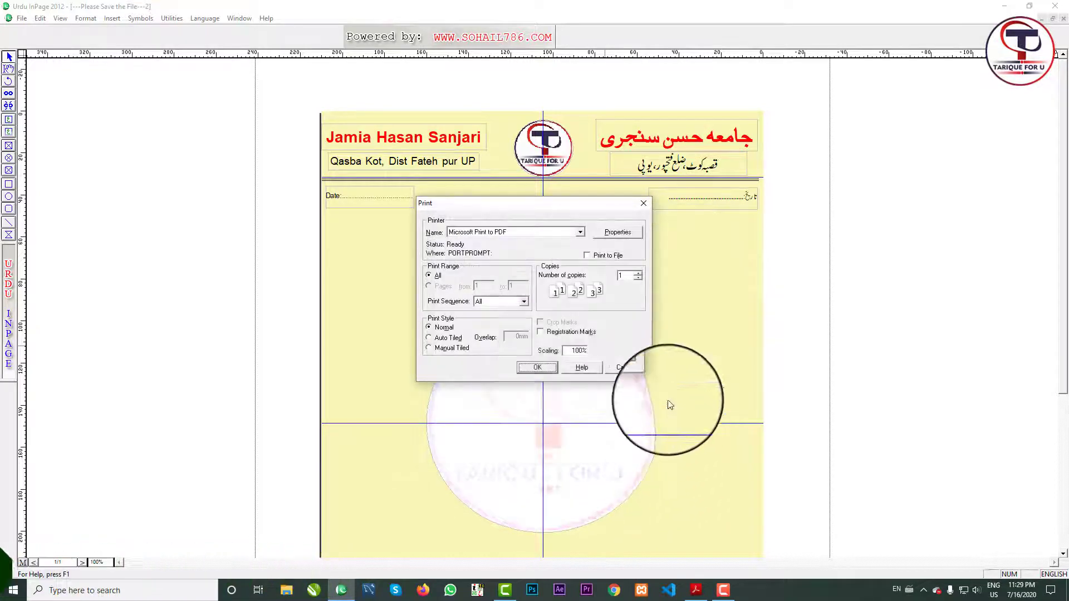
Print the letterhead to a PDF named 'Letter Head 1'.
left_click(534, 368)
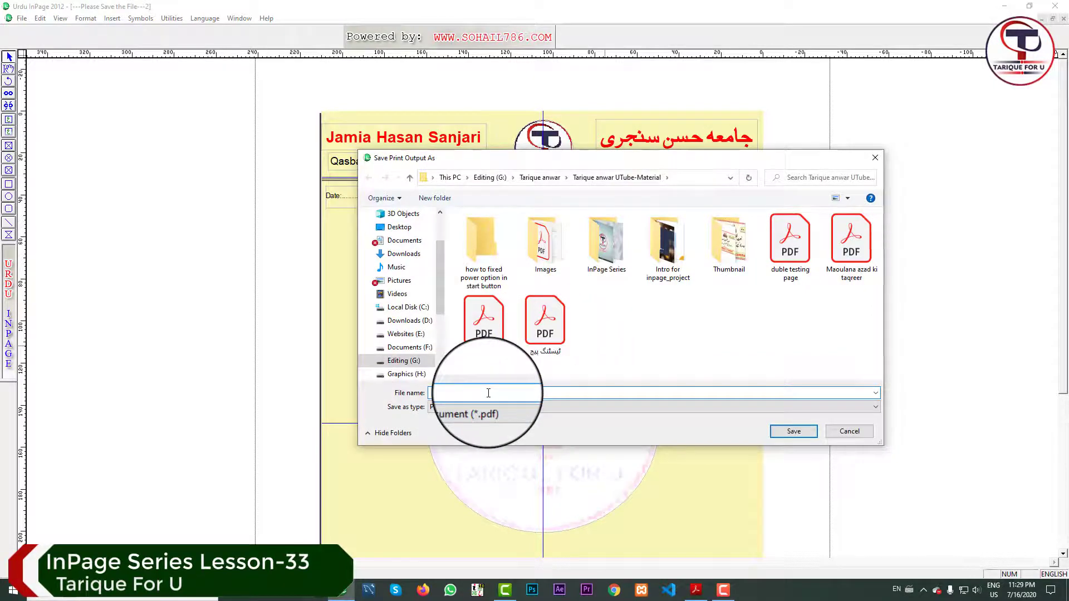
type("let")
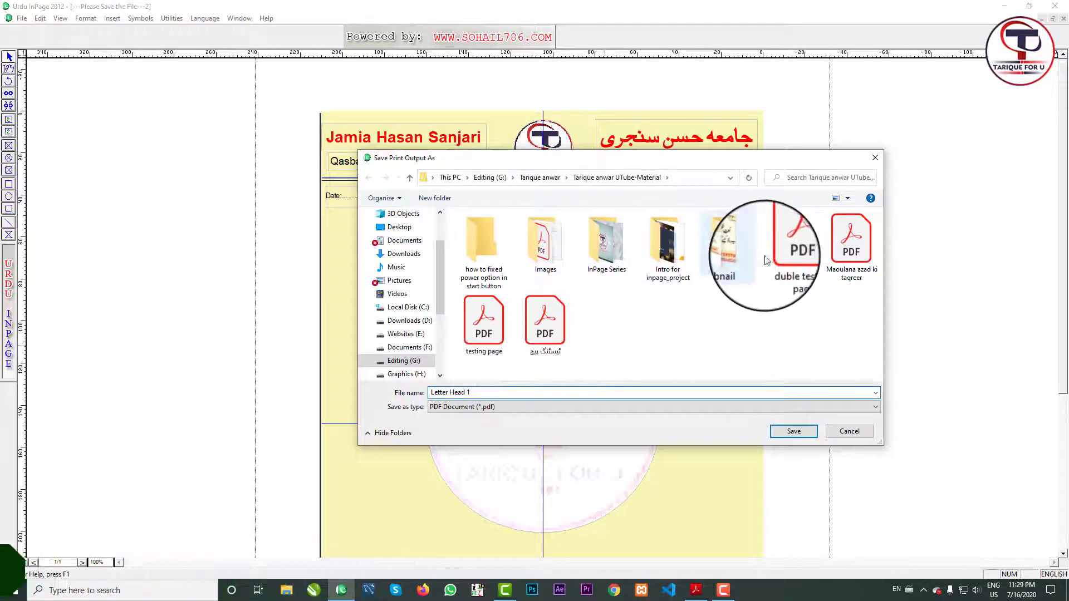
left_click(785, 435)
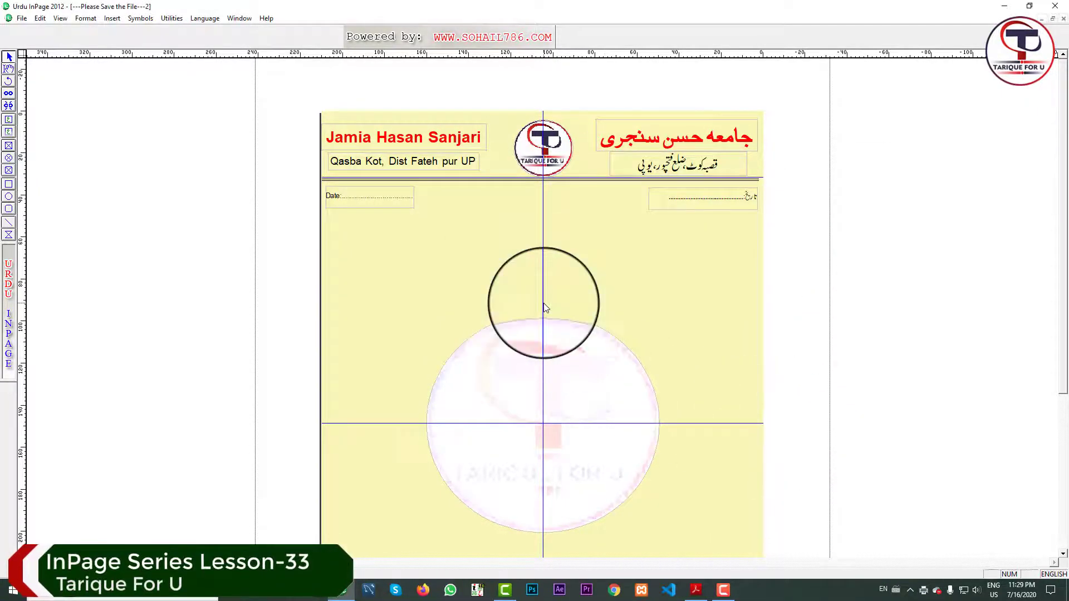
Minimize InPage and select the Letter Head 1 file in File Explorer.
left_click(1000, 8)
left_click(286, 590)
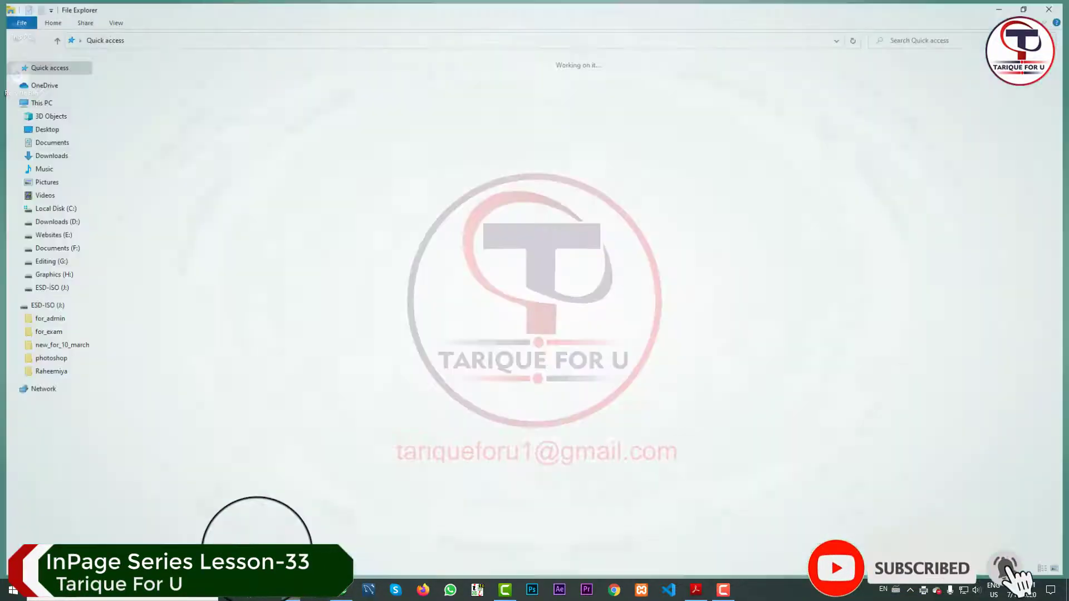
left_click(159, 180)
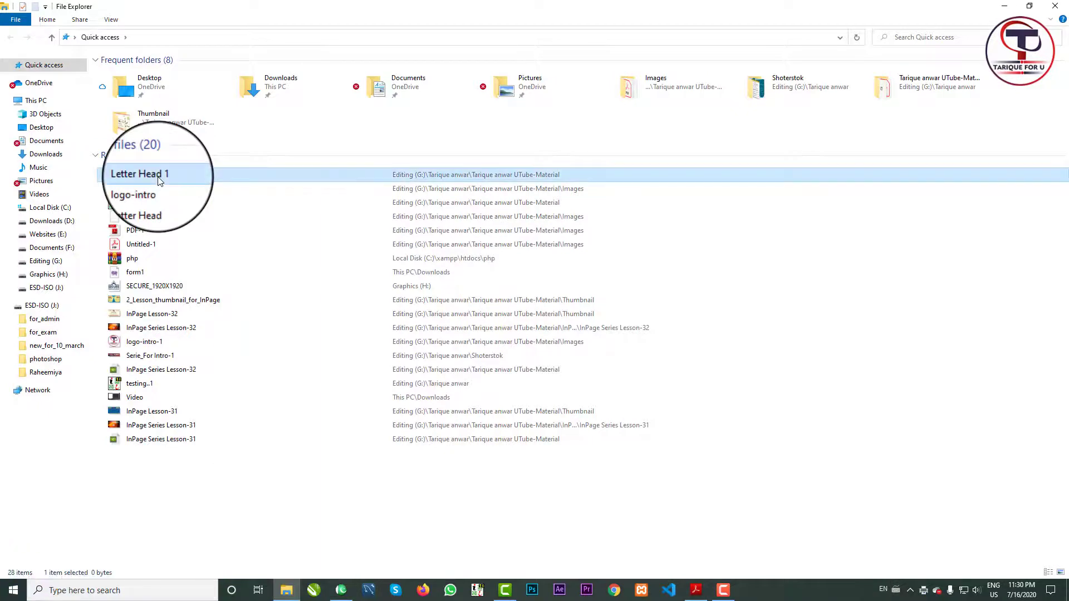
Open Letter Head 1 in Acrobat Reader, view it at 70% zoom, then return to InPage.
double_click(160, 179)
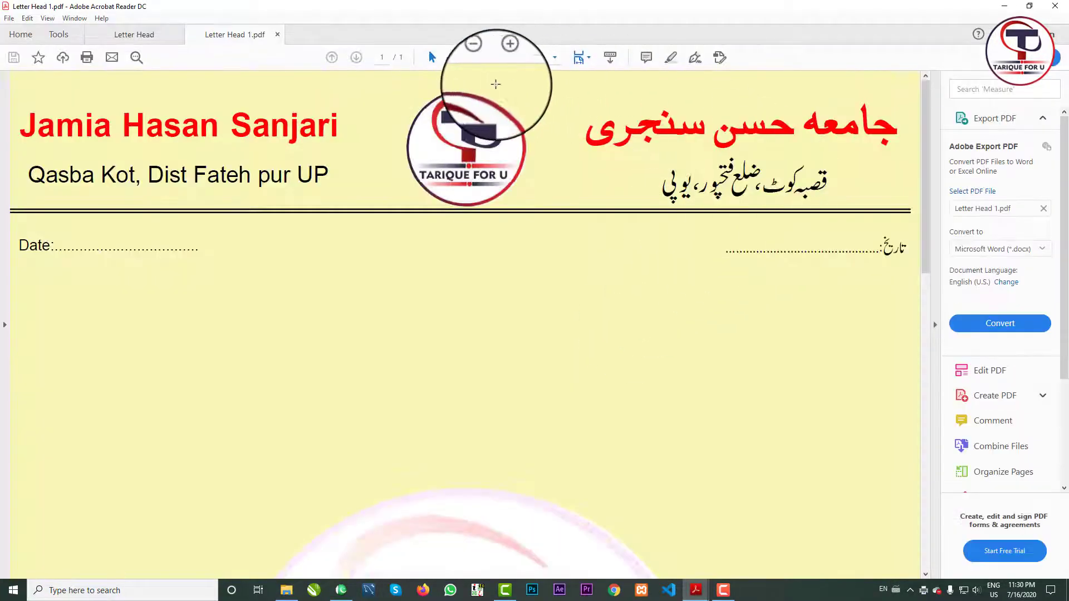
left_click(478, 56)
left_click(477, 56)
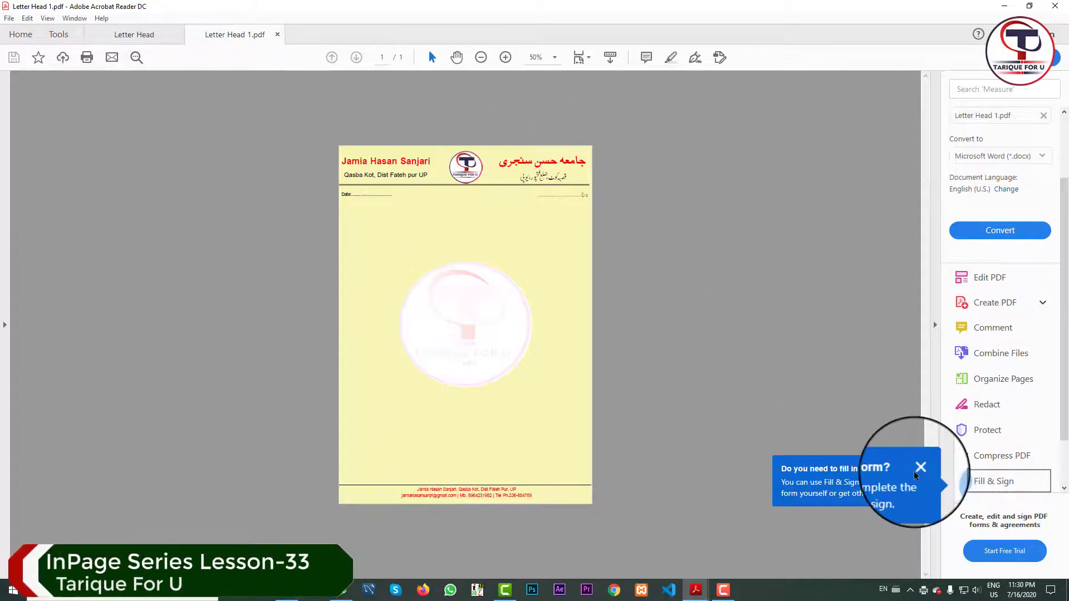
left_click(920, 468)
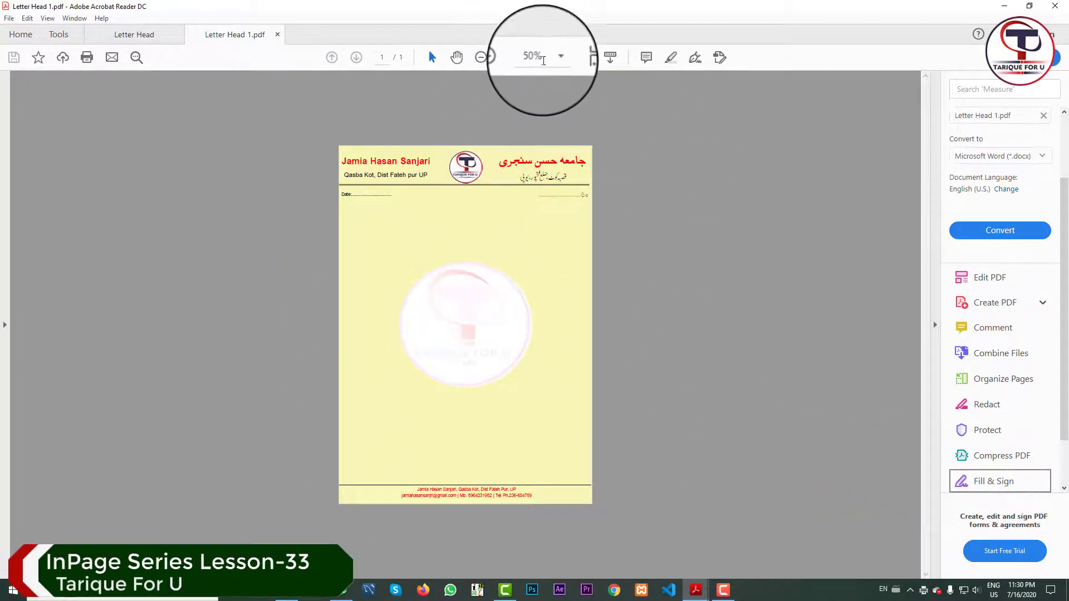
left_click(526, 58)
type("70")
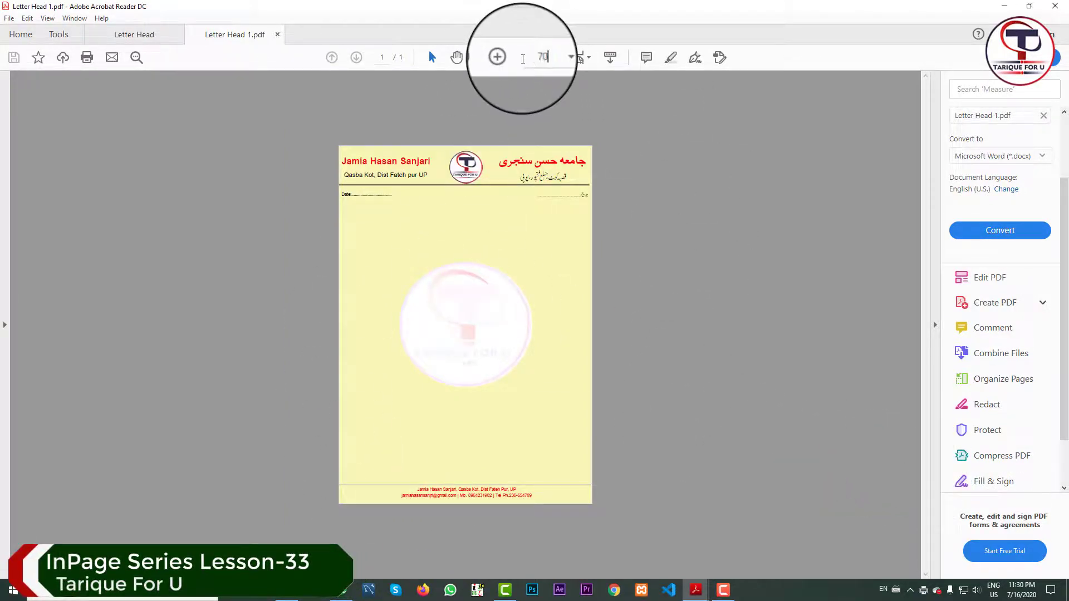
key("Return")
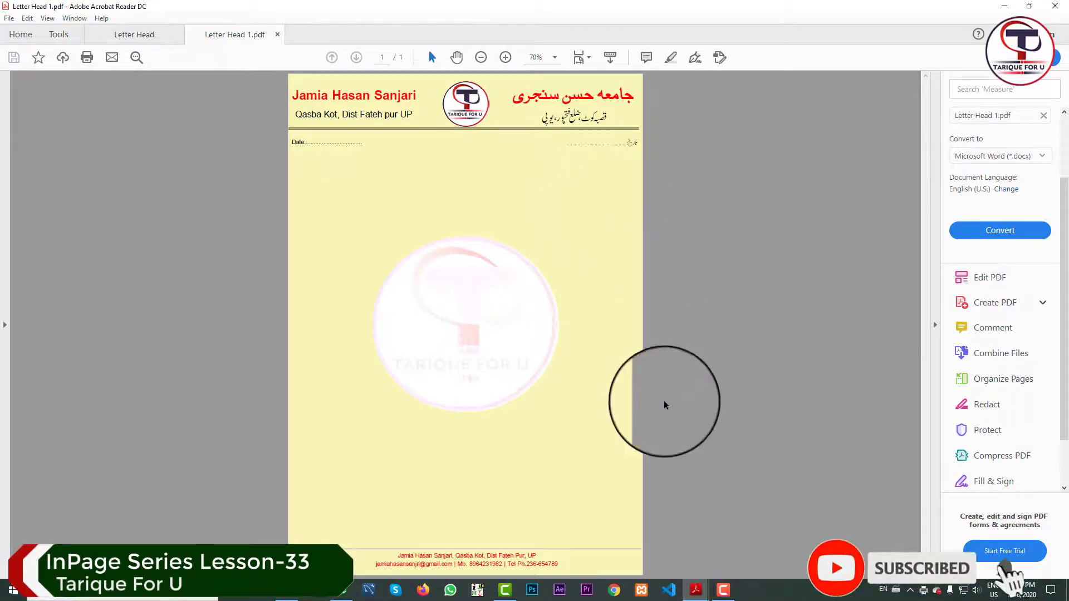
left_click(696, 590)
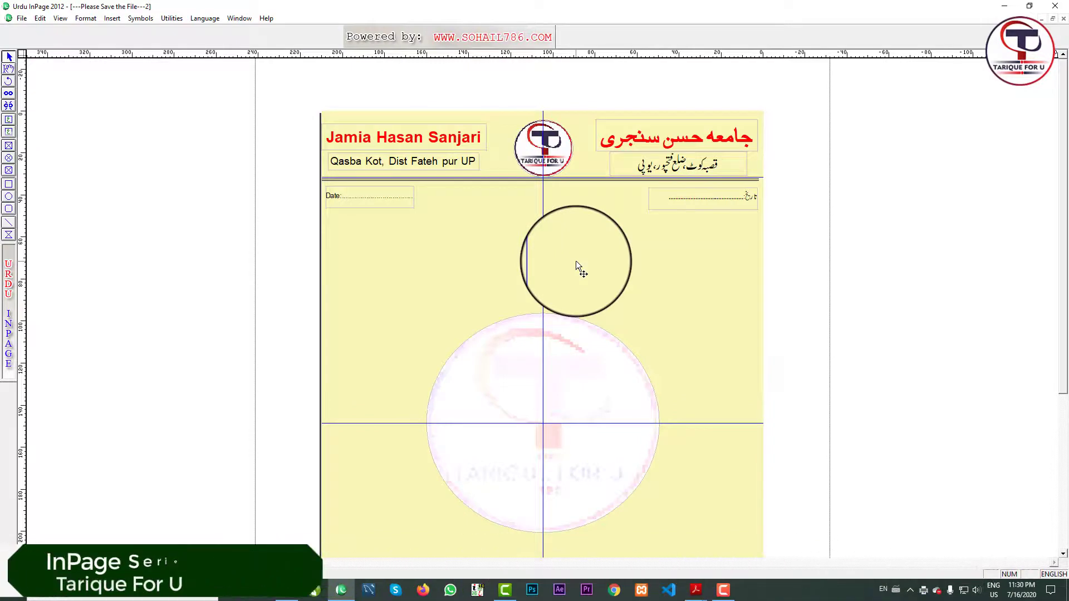